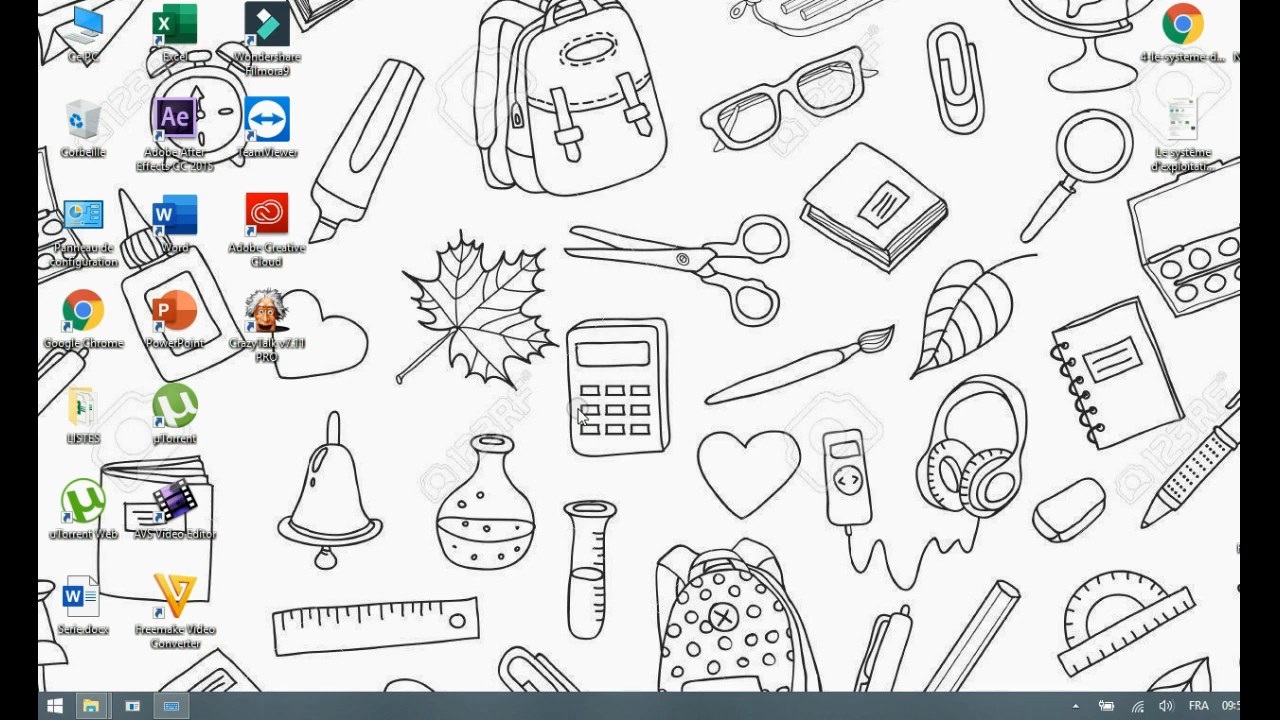
Open Google Chrome and search the web for GIMP.
click(487, 426)
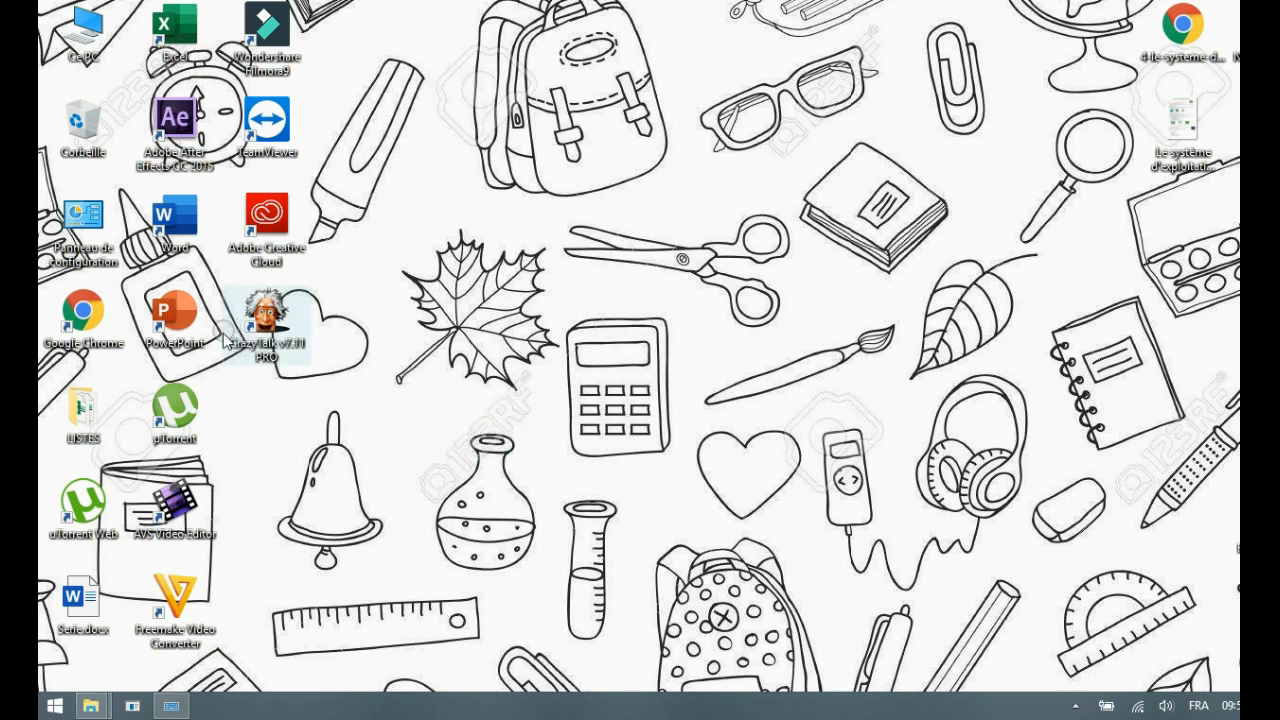
double_click(84, 316)
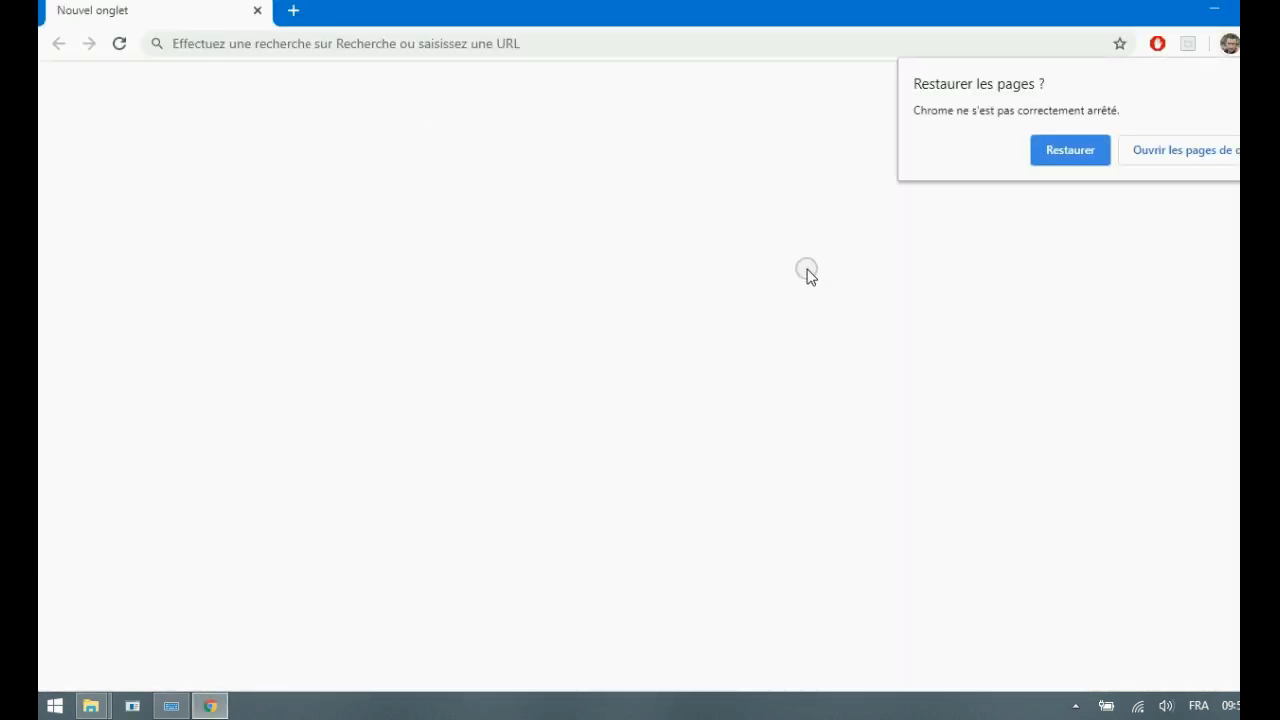
click(704, 37)
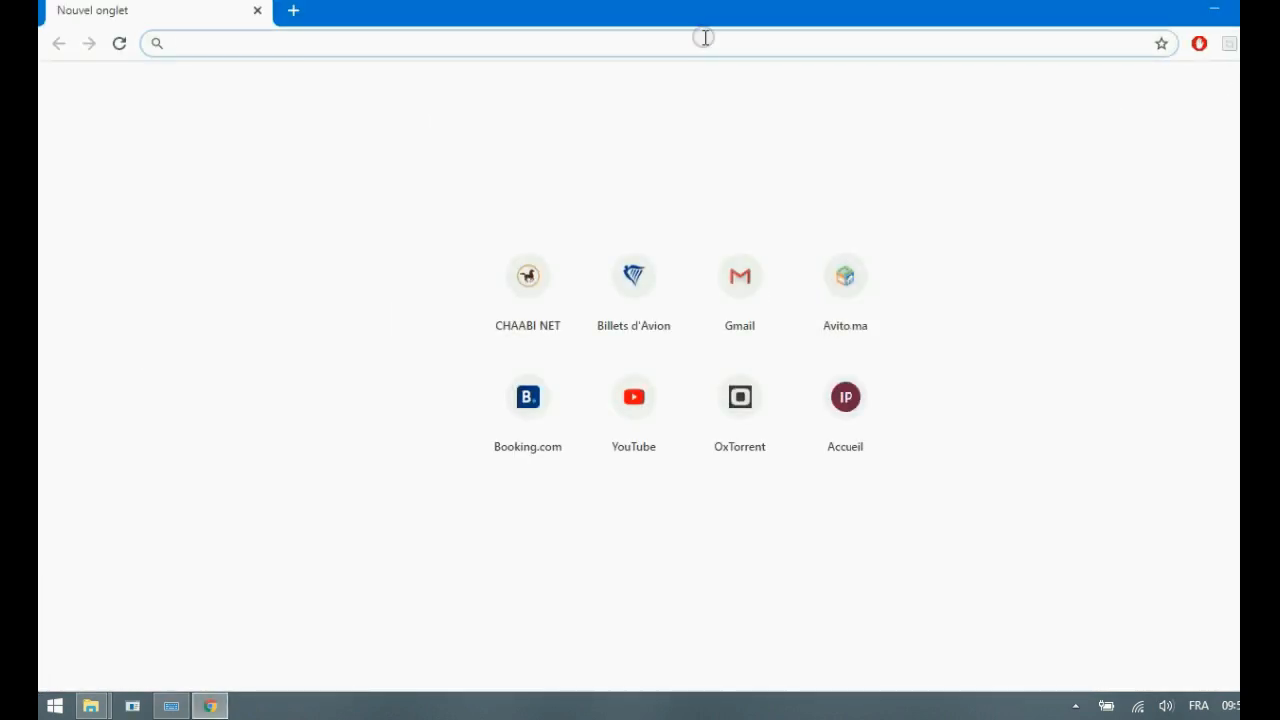
text(GIMP)
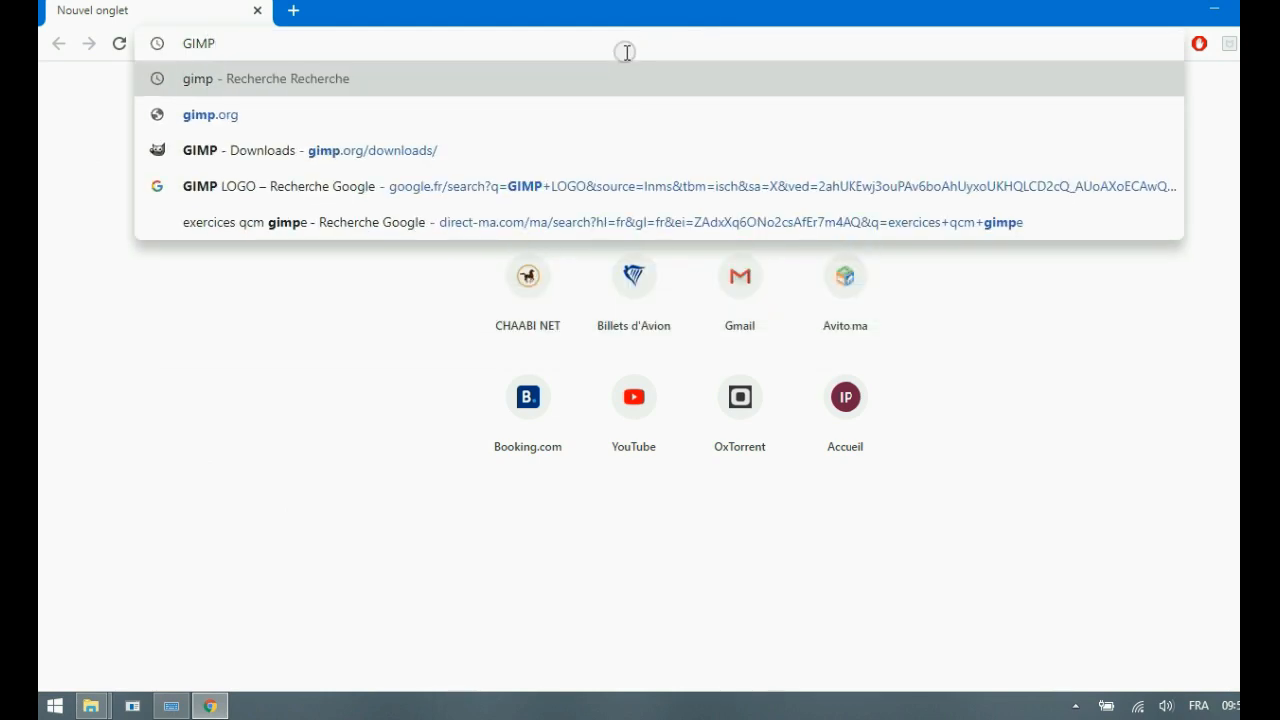
key(Return)
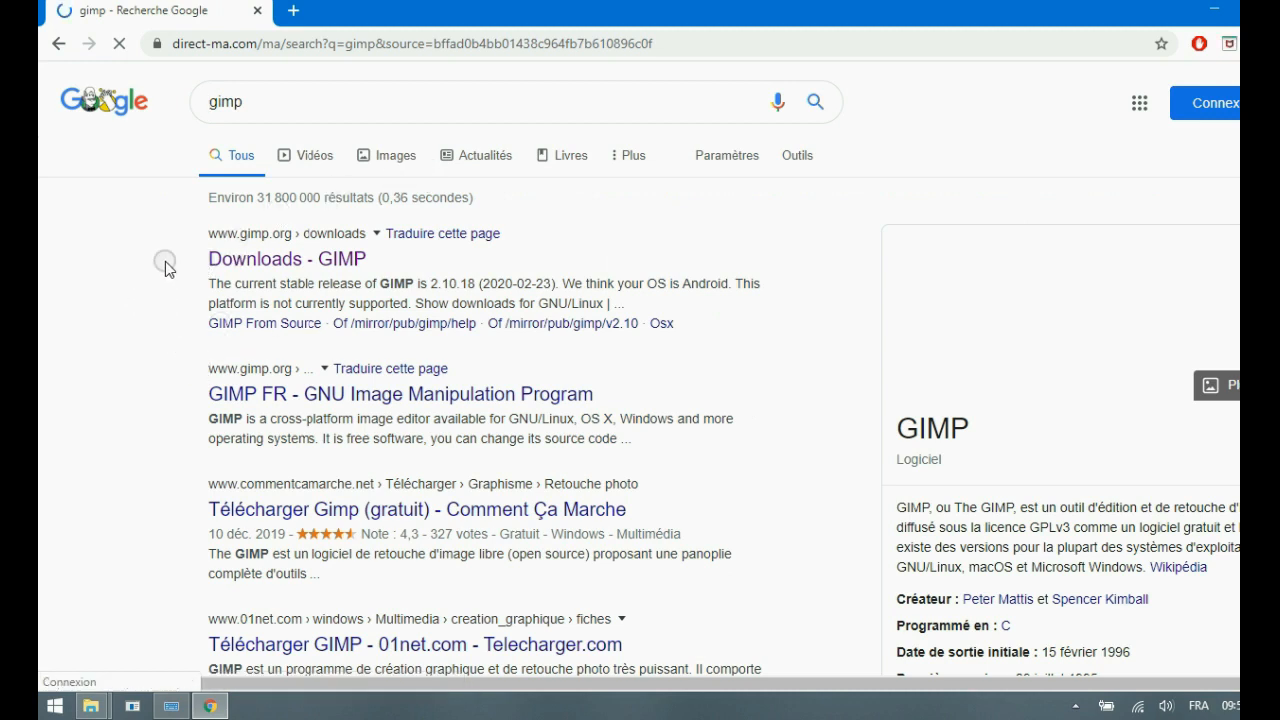
Open the gimp.org downloads page from the results and download GIMP 2.10.18 for Windows directly.
click(277, 262)
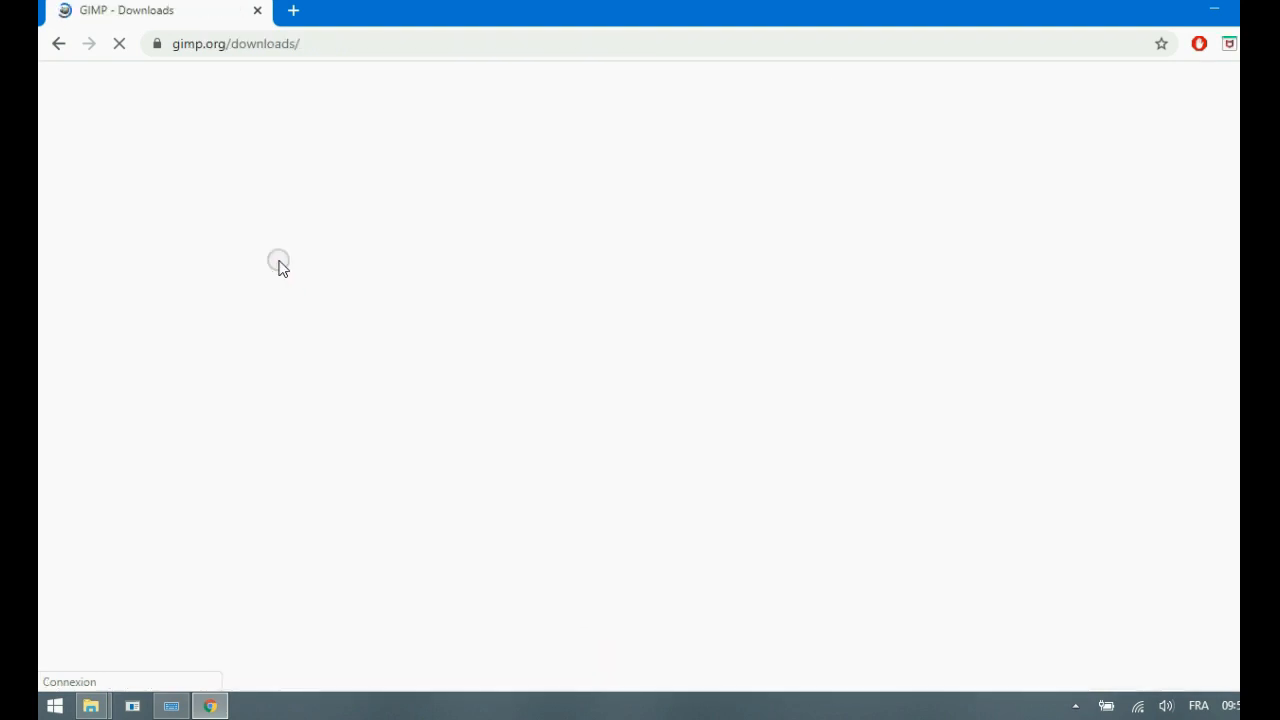
scroll(209, 320, down, 2)
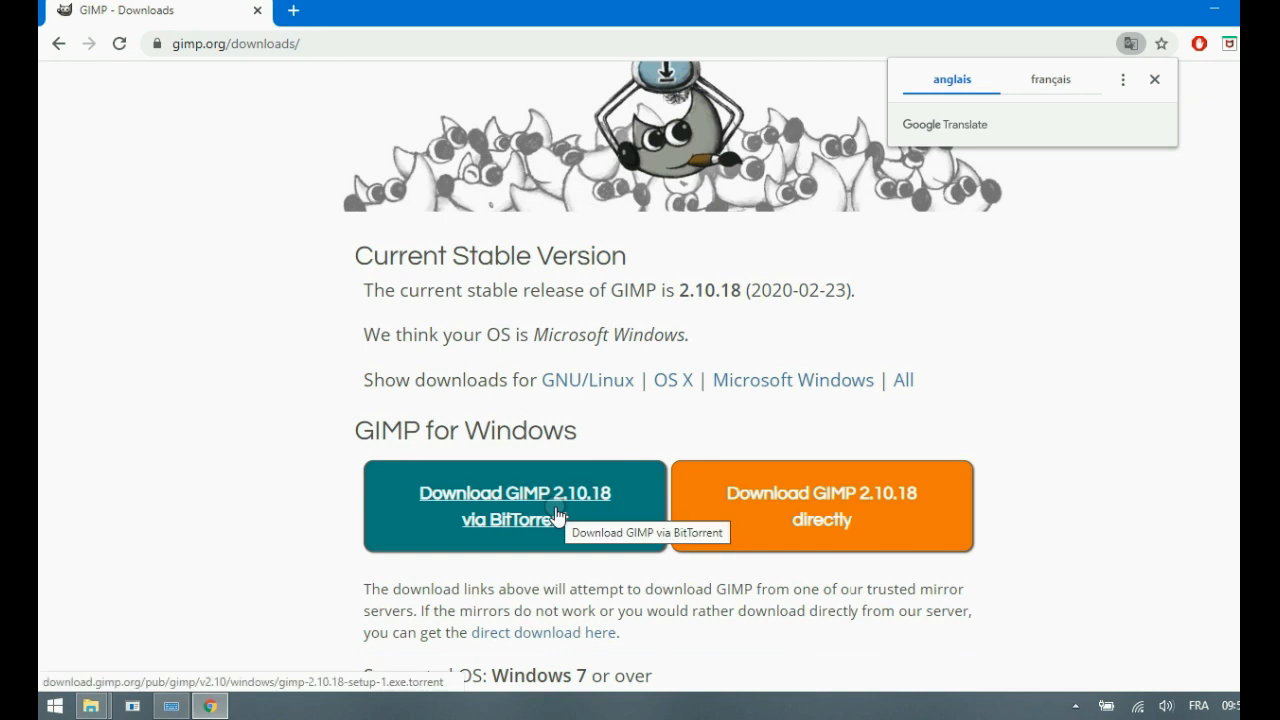
click(818, 505)
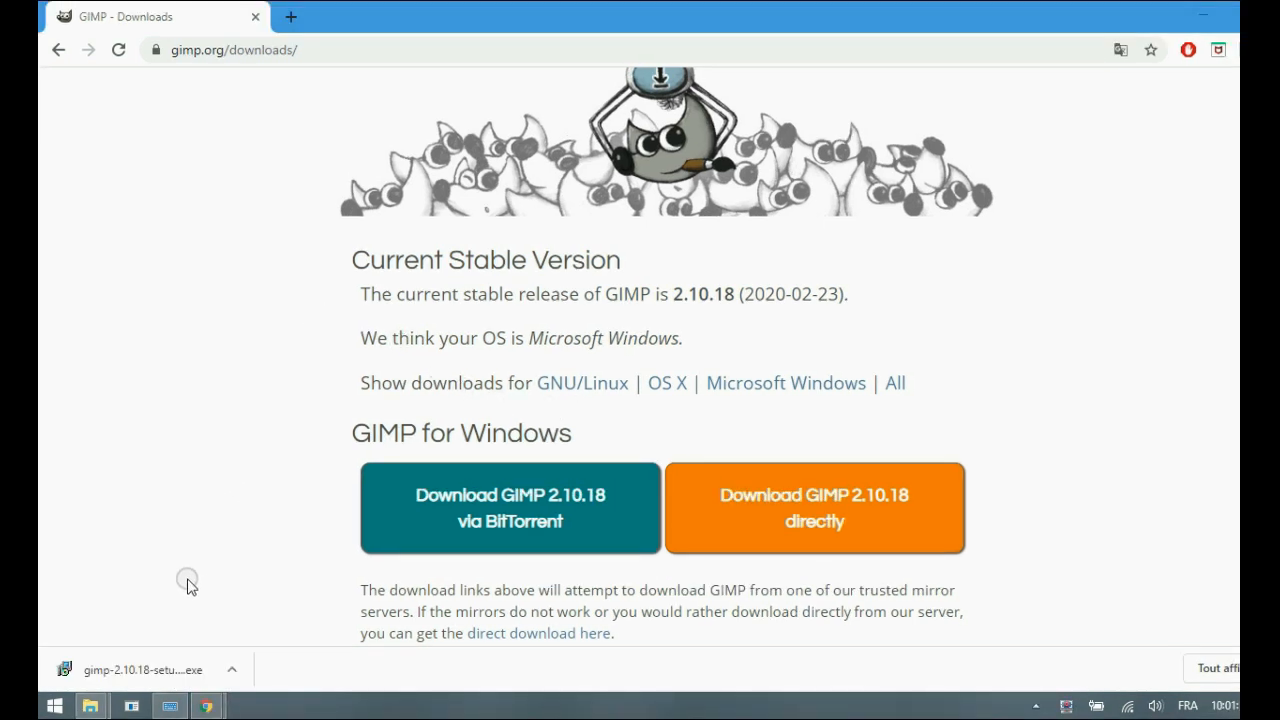
Run the downloaded GIMP installer with Français as the setup language and complete the installation.
click(140, 675)
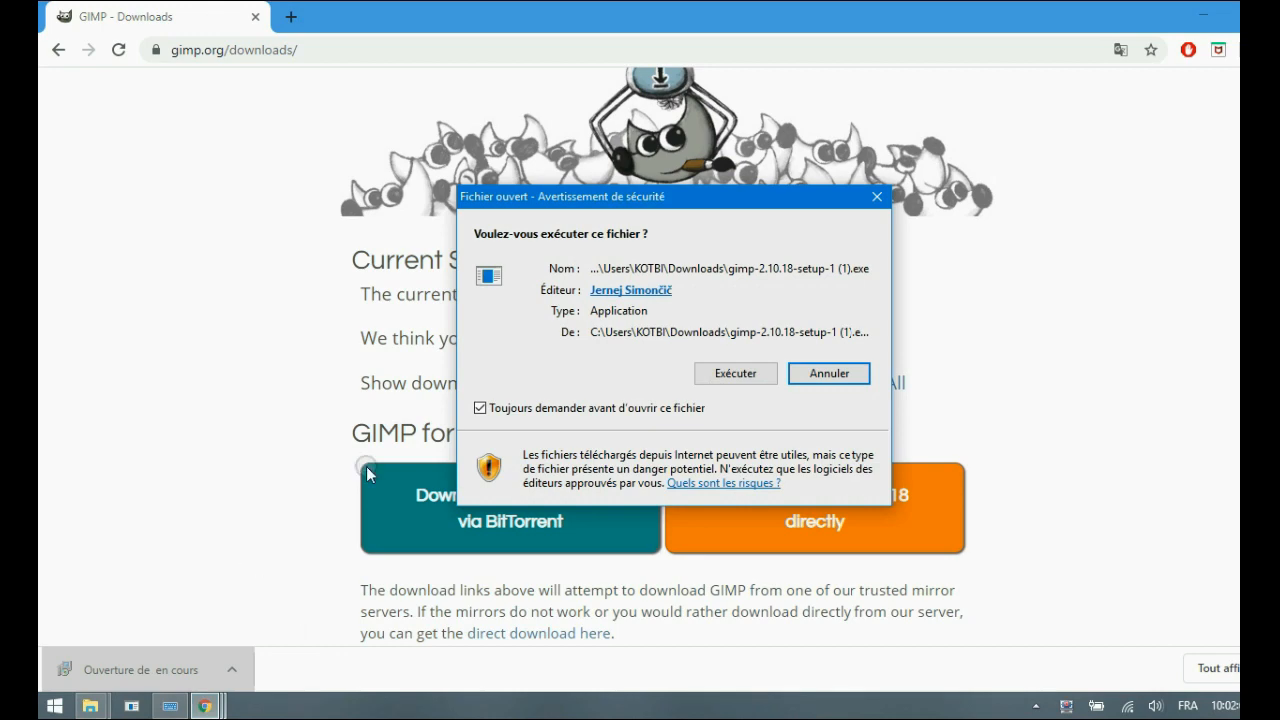
drag(690, 196, 609, 159)
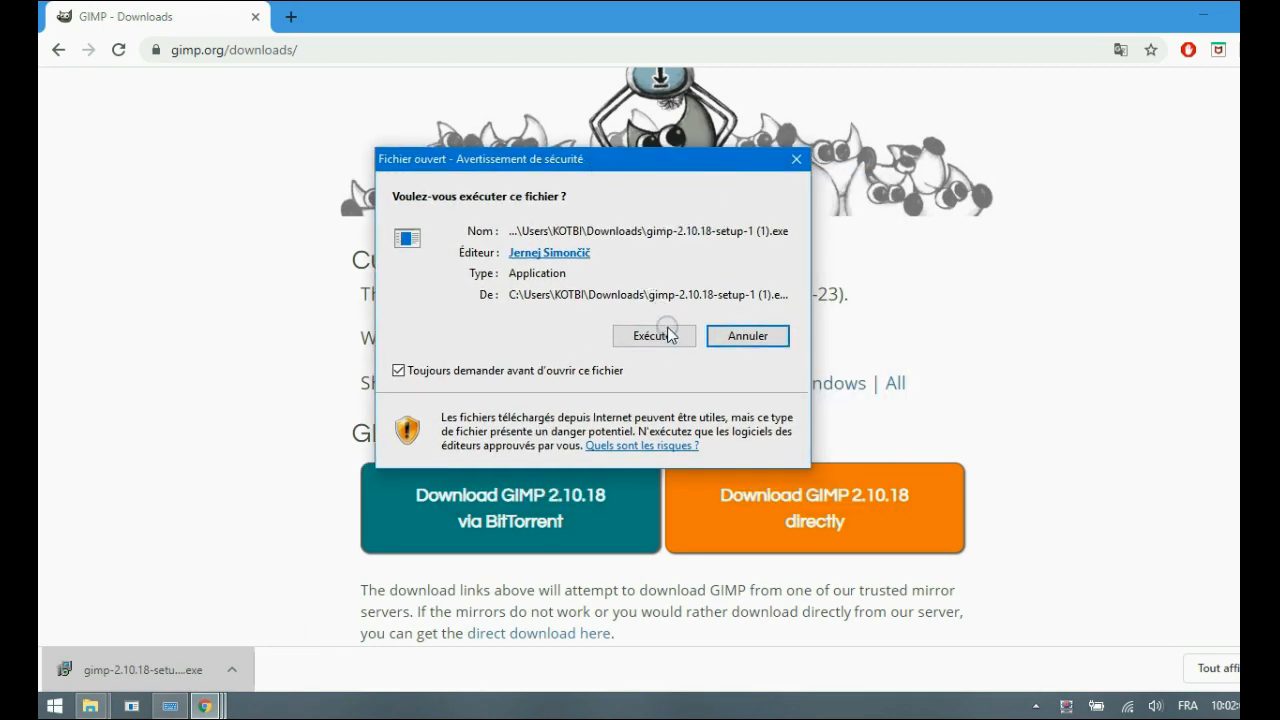
click(668, 336)
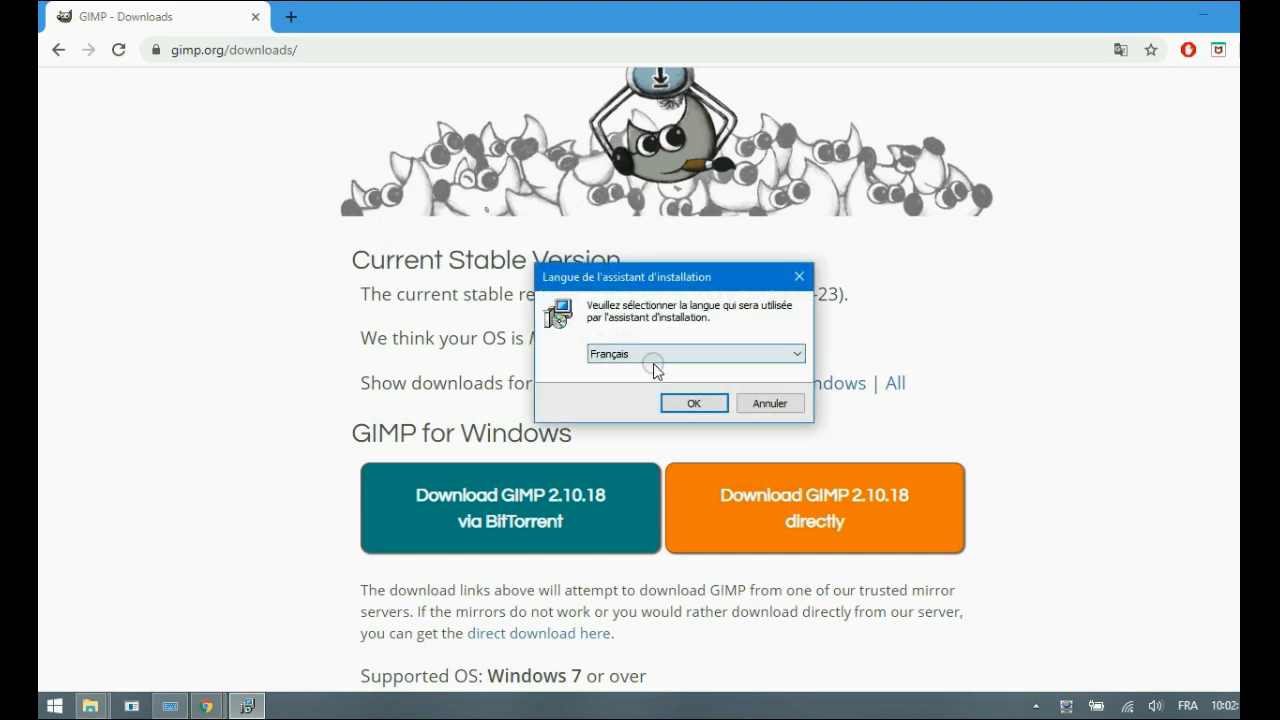
drag(640, 272, 622, 240)
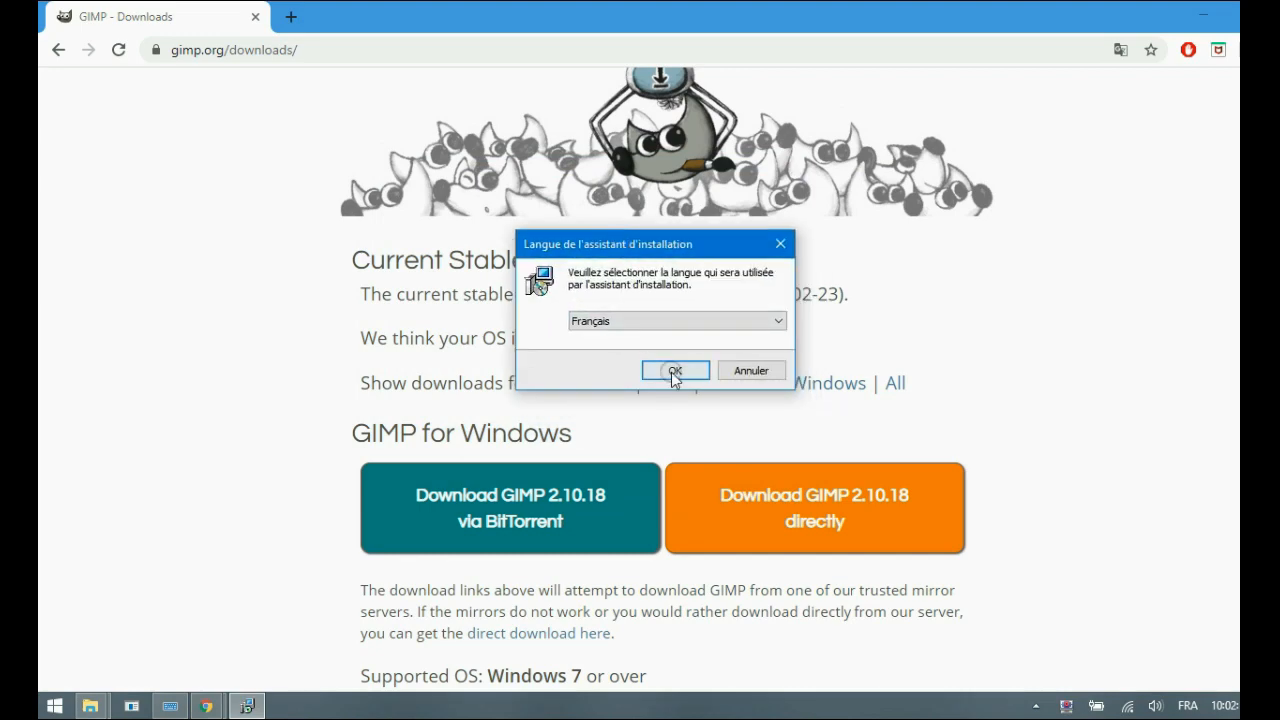
click(675, 372)
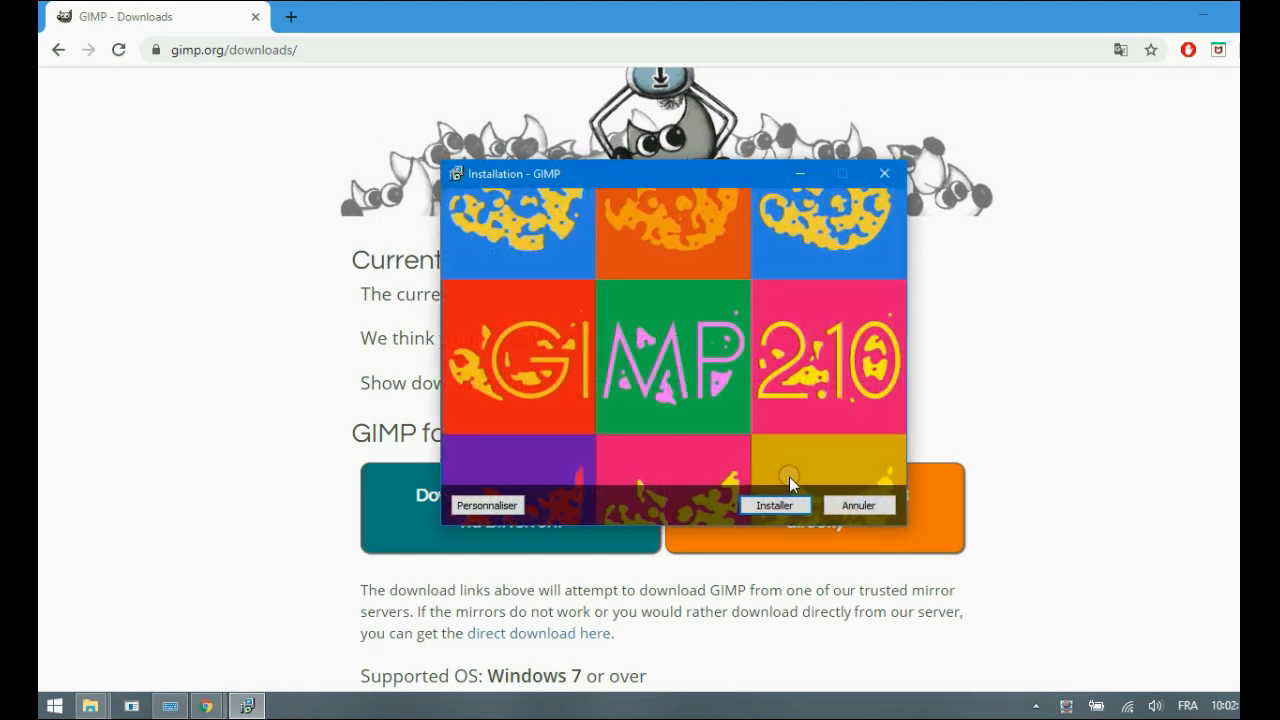
click(776, 505)
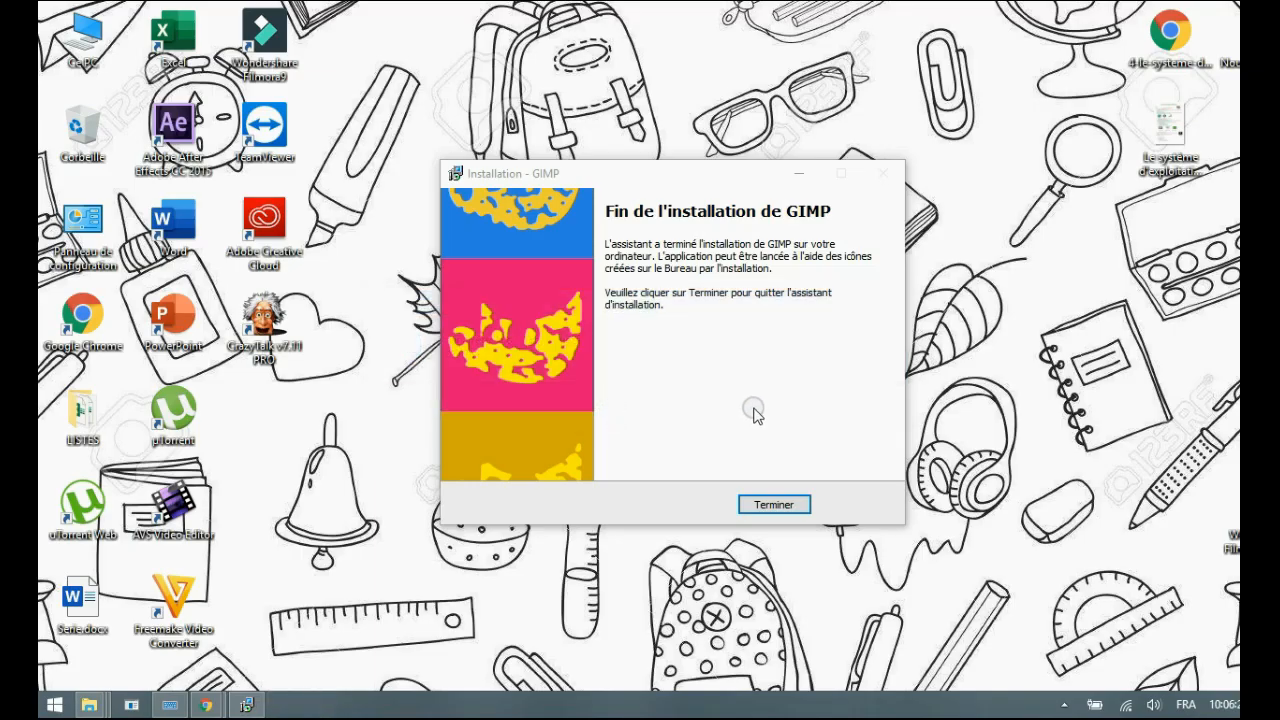
click(773, 505)
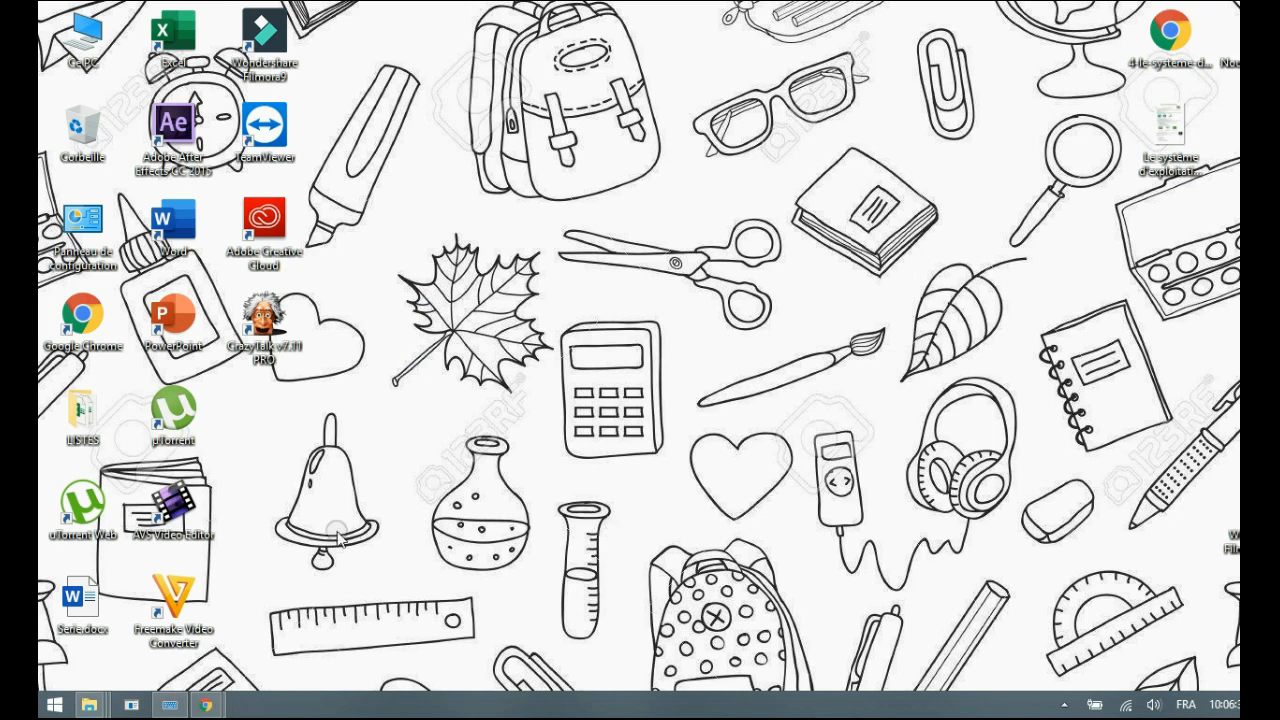
Find GIMP 2.10.18 among the installed programs and launch it.
click(54, 705)
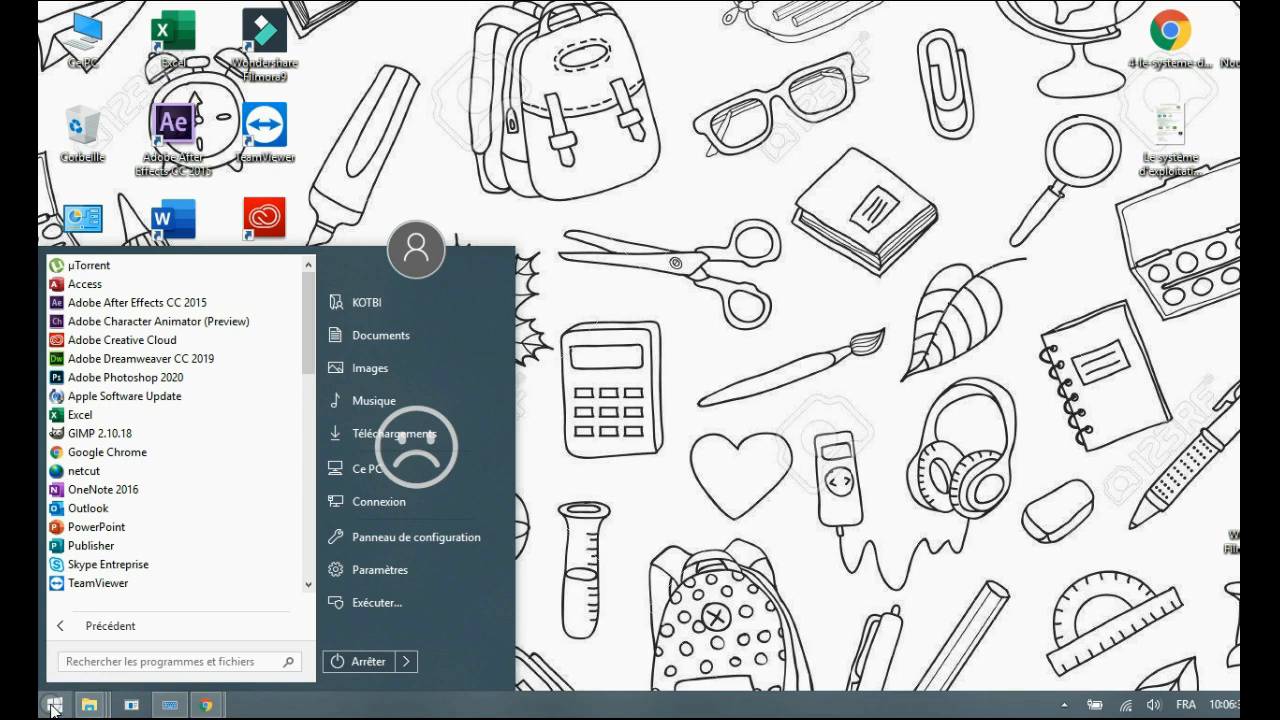
text(GIMP)
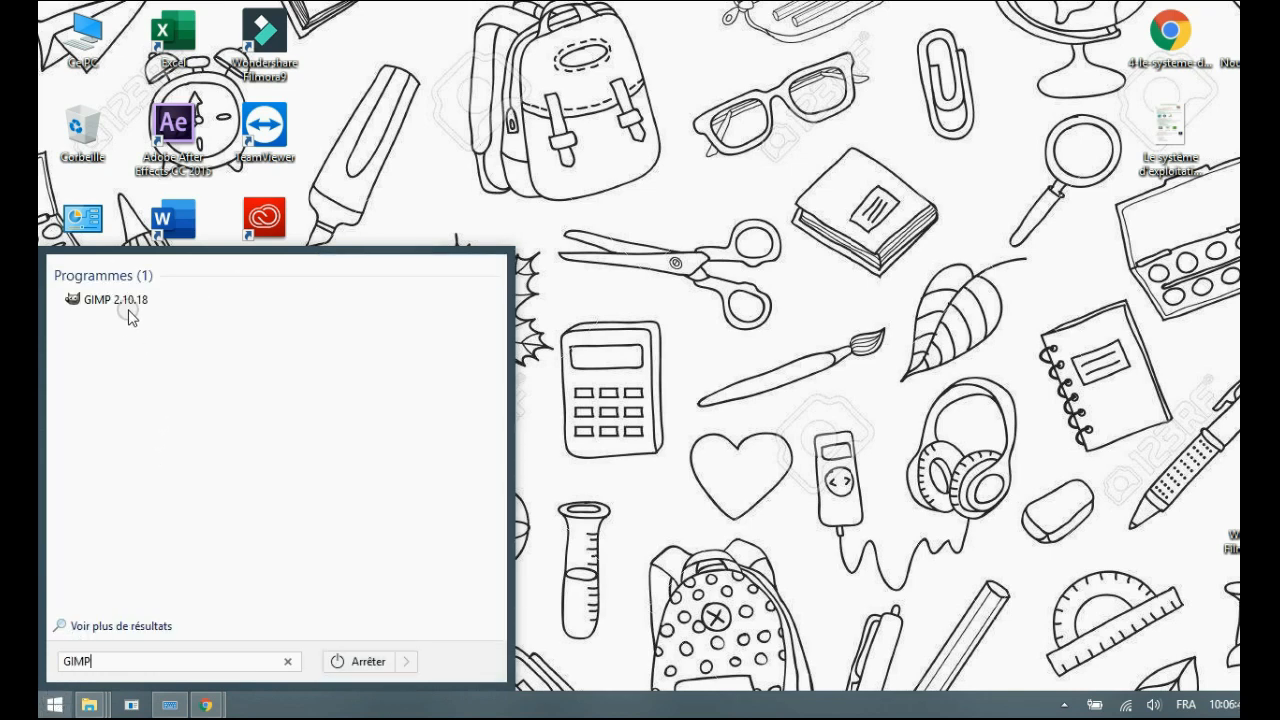
click(120, 305)
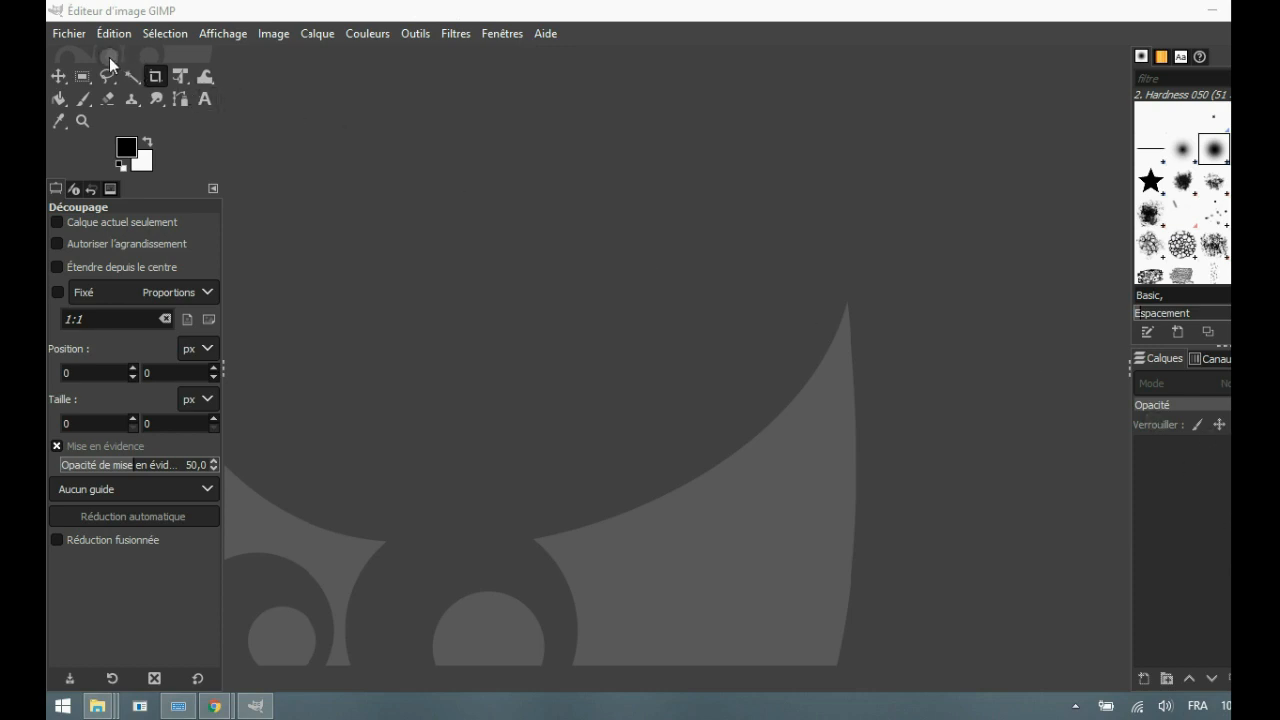
Start a new image and choose pixels as the unit for its dimensions.
click(60, 33)
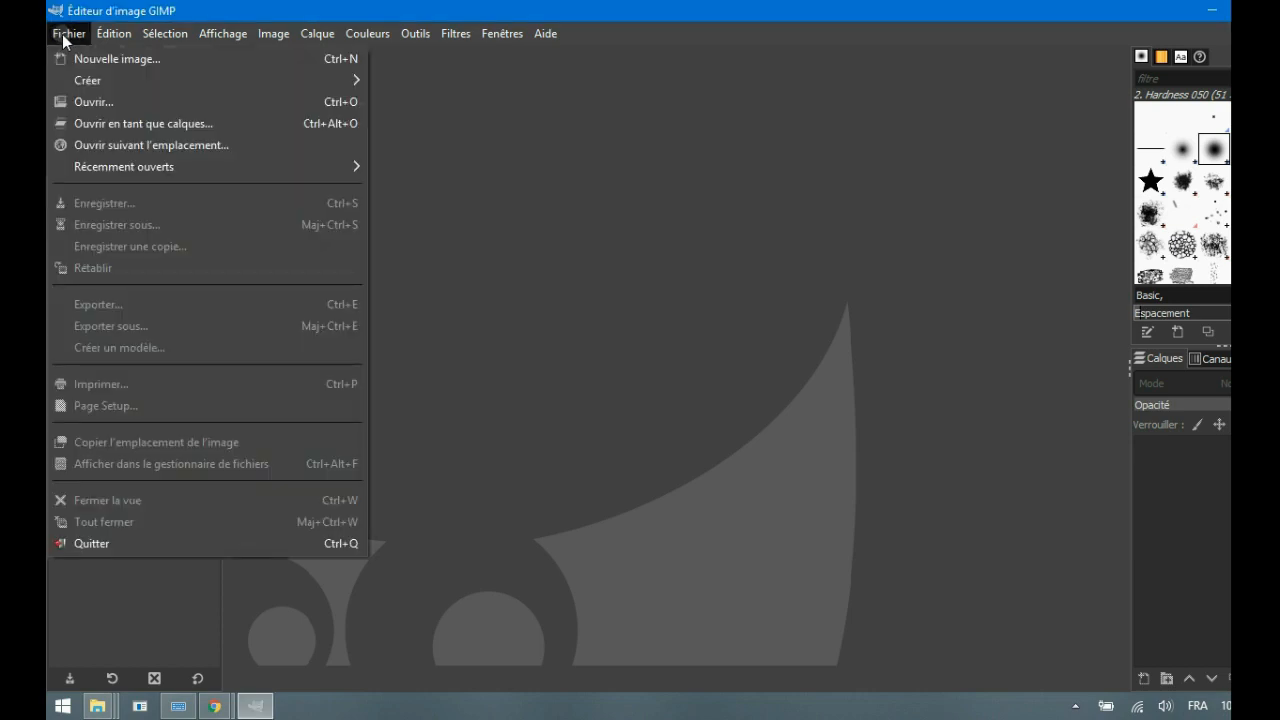
click(120, 59)
drag(592, 197, 508, 184)
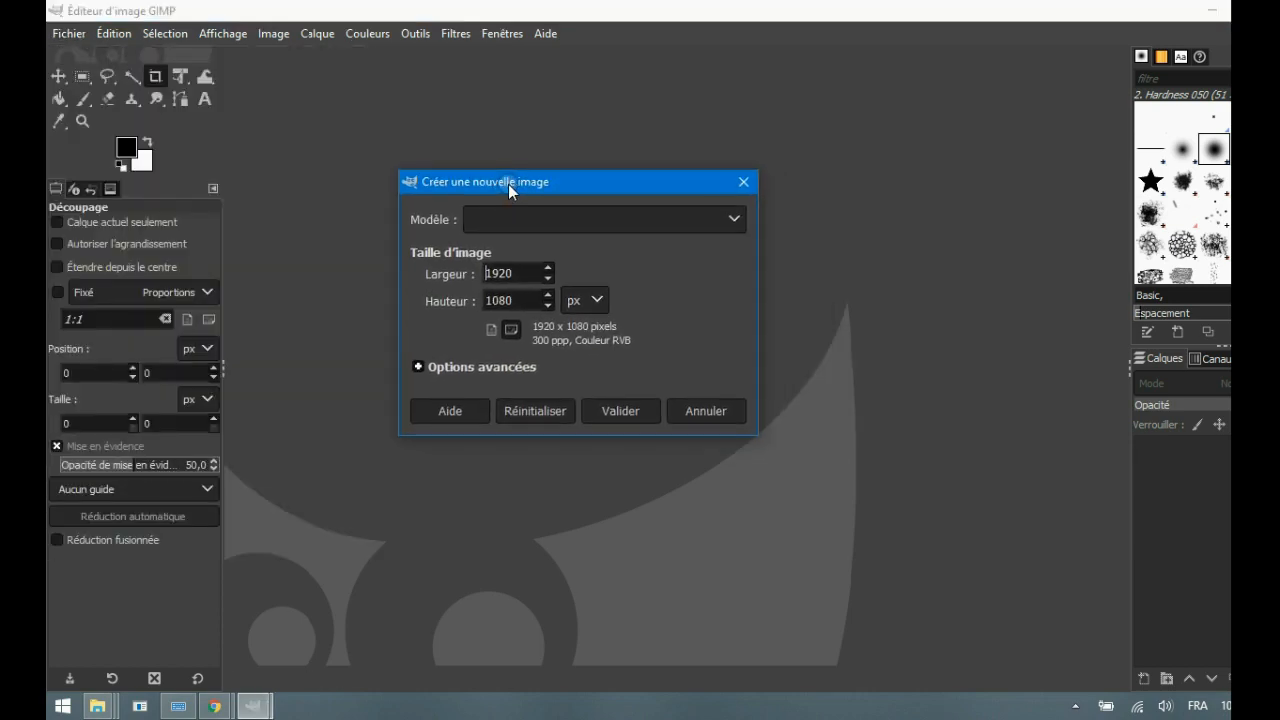
drag(514, 272, 470, 273)
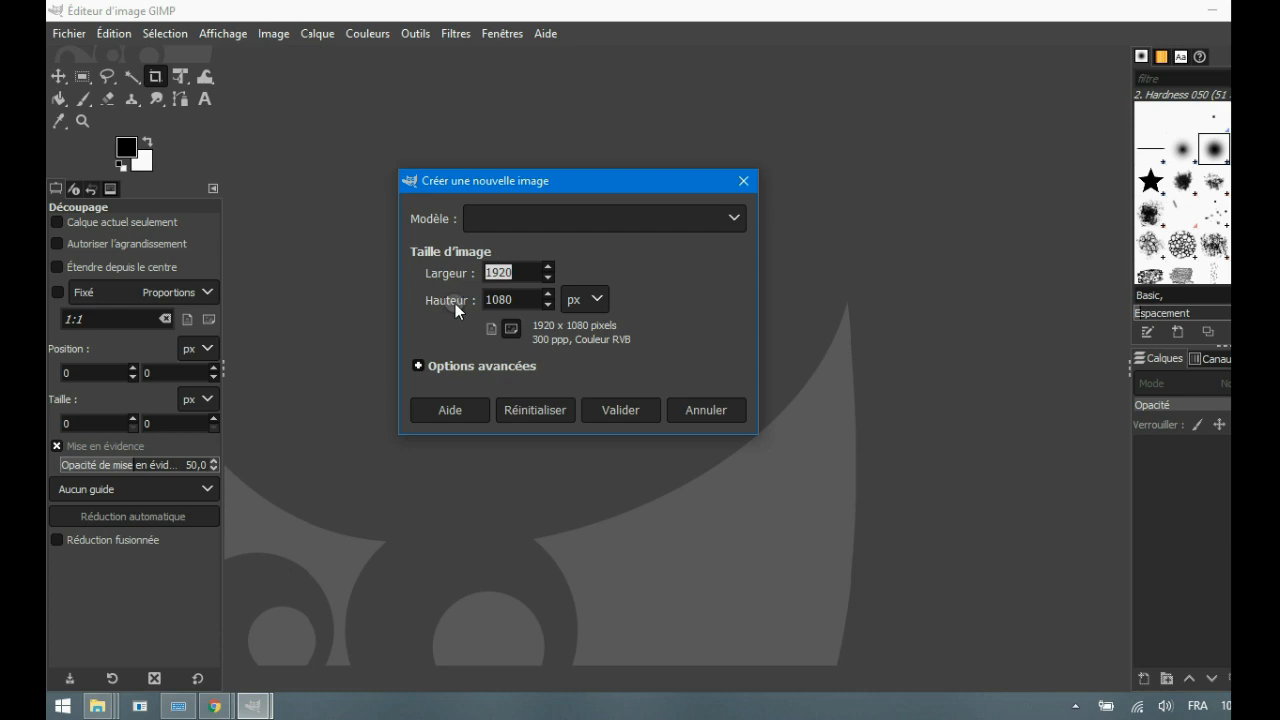
click(598, 300)
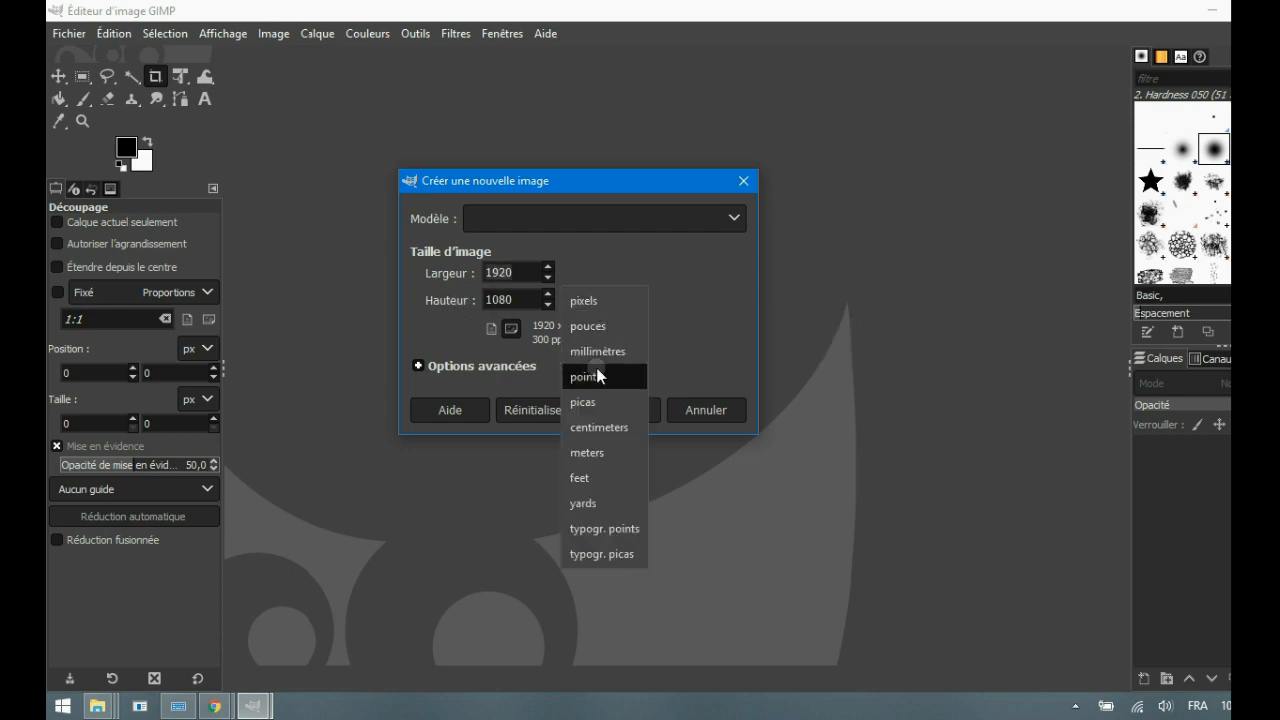
click(596, 301)
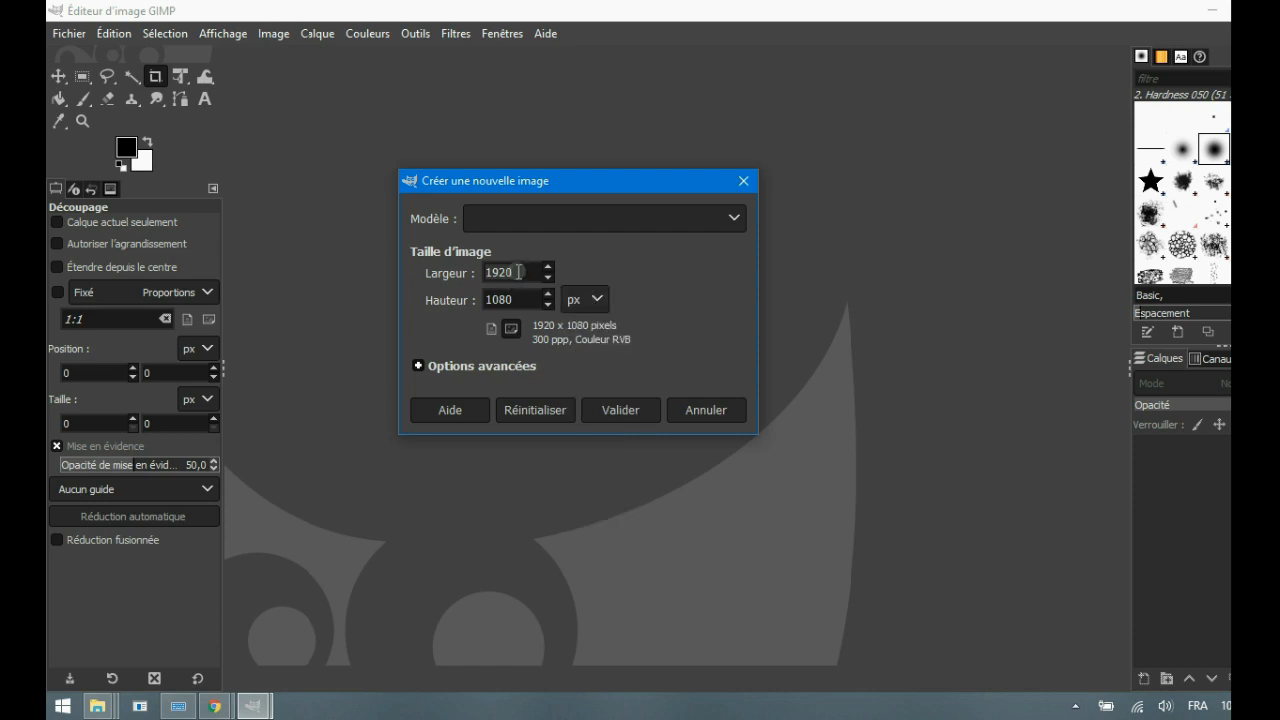
Set the new image's width to 800 px and height to 600 px, and create it.
drag(515, 272, 466, 274)
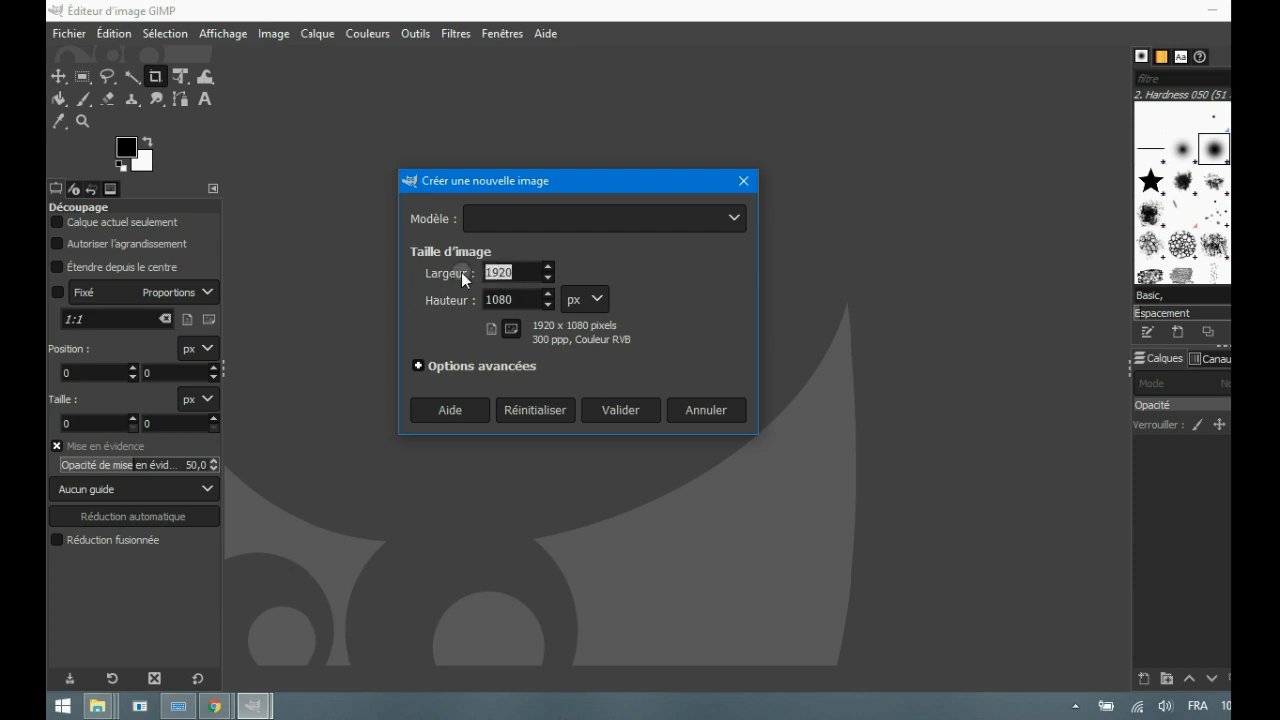
text(800)
key(Tab)
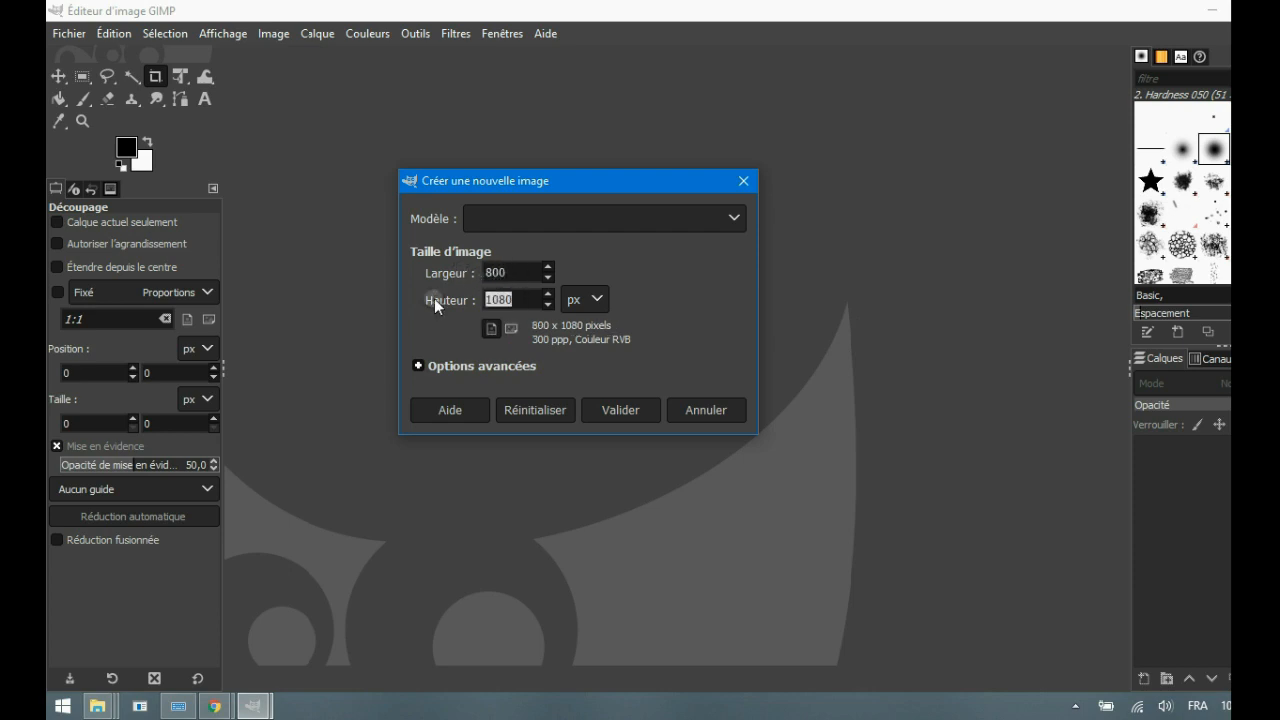
text(6)
click(626, 411)
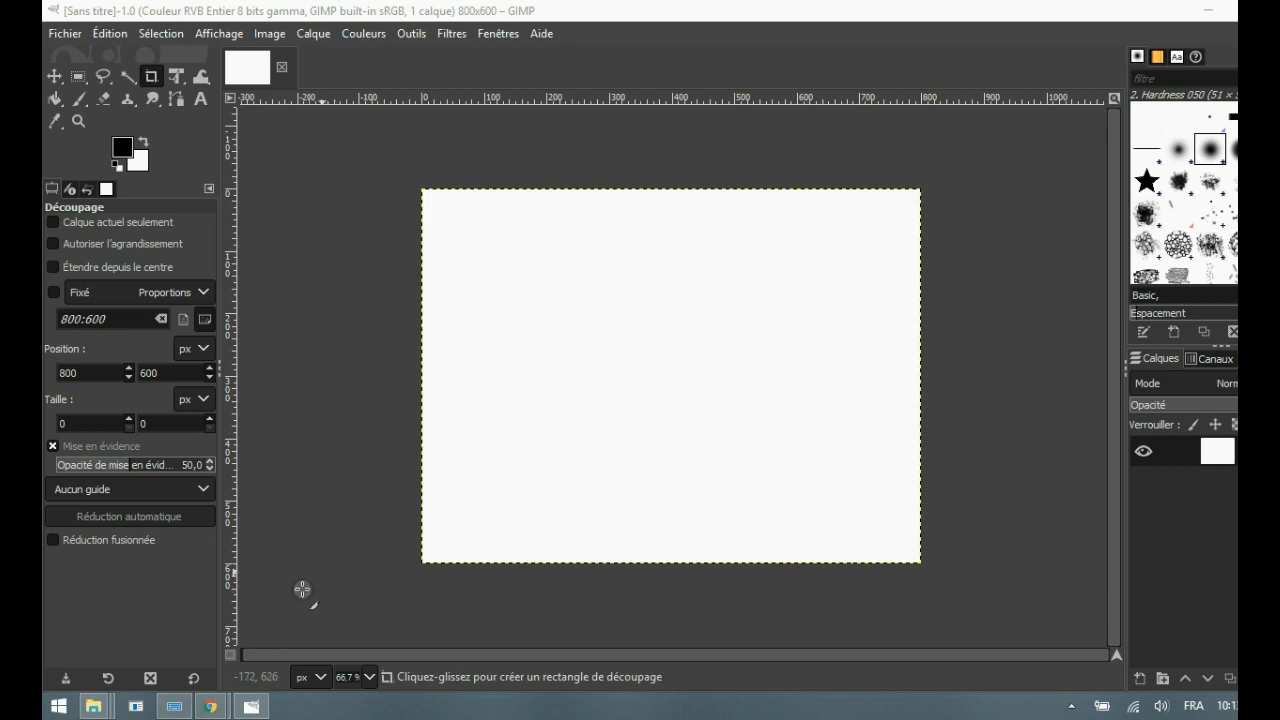
Switch to Google Chrome and search the web for "TOM DE TOM ET JERRY".
click(58, 706)
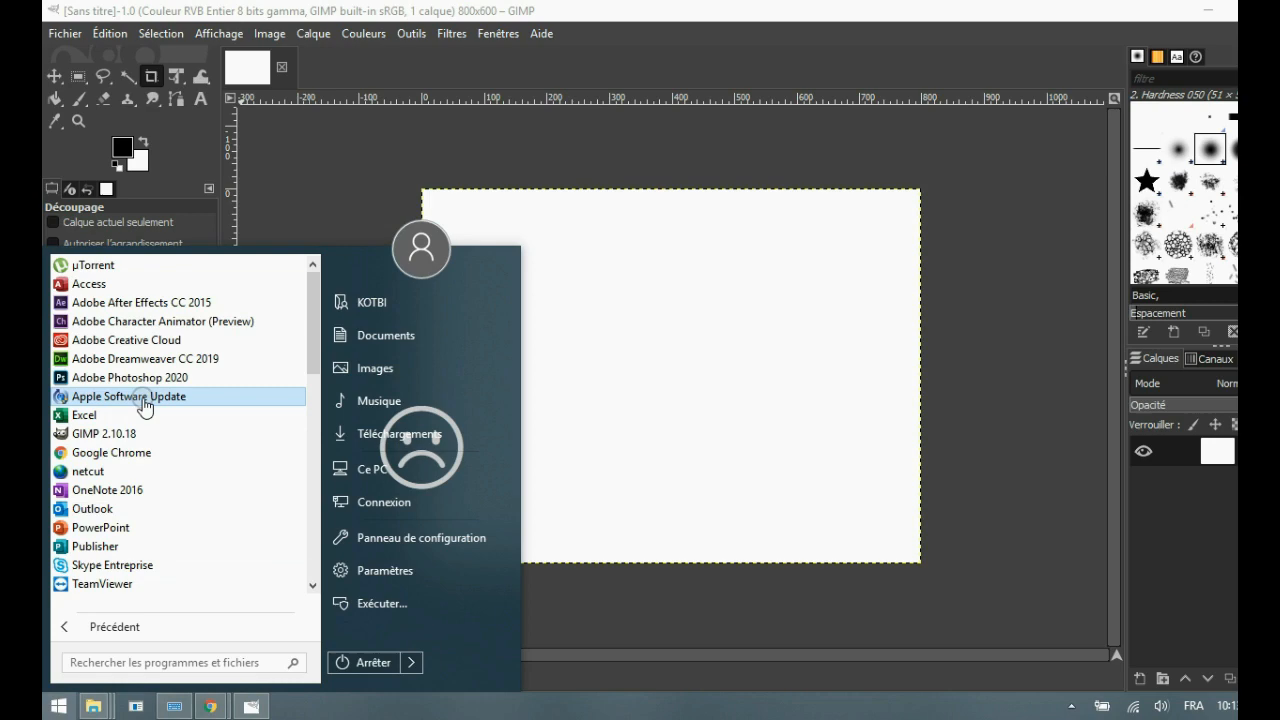
click(134, 452)
double_click(368, 113)
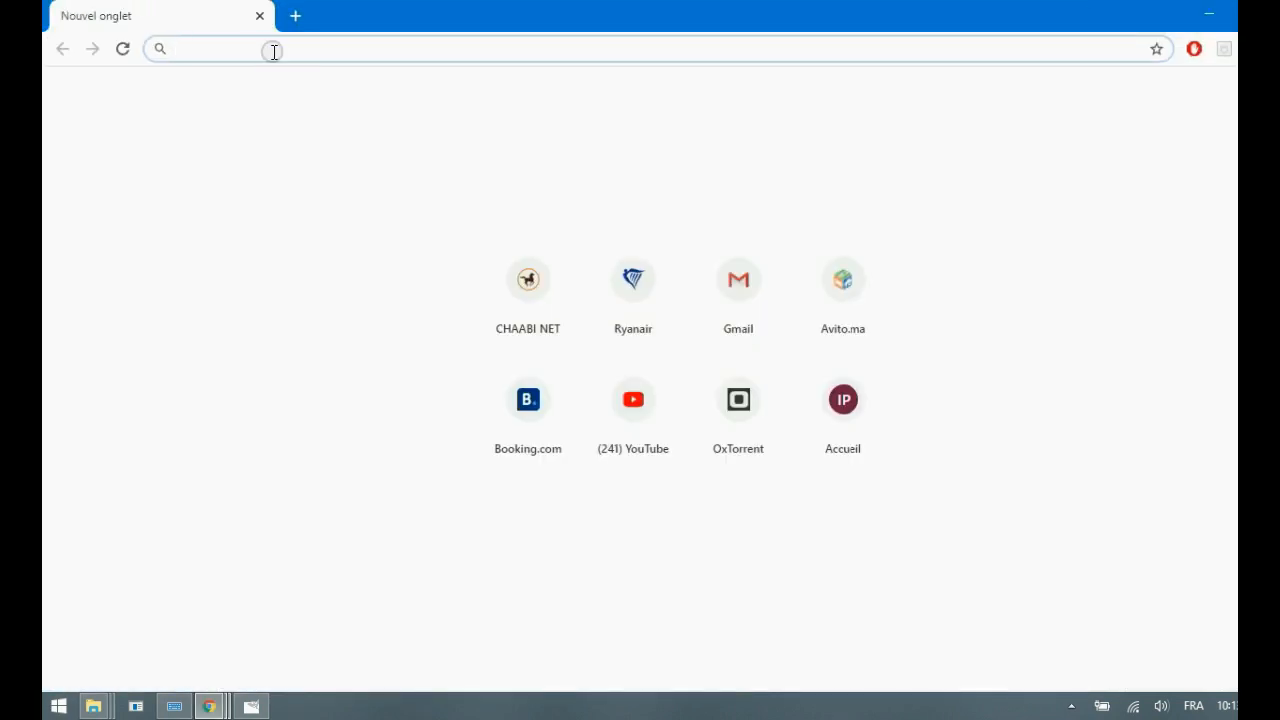
text(TO)
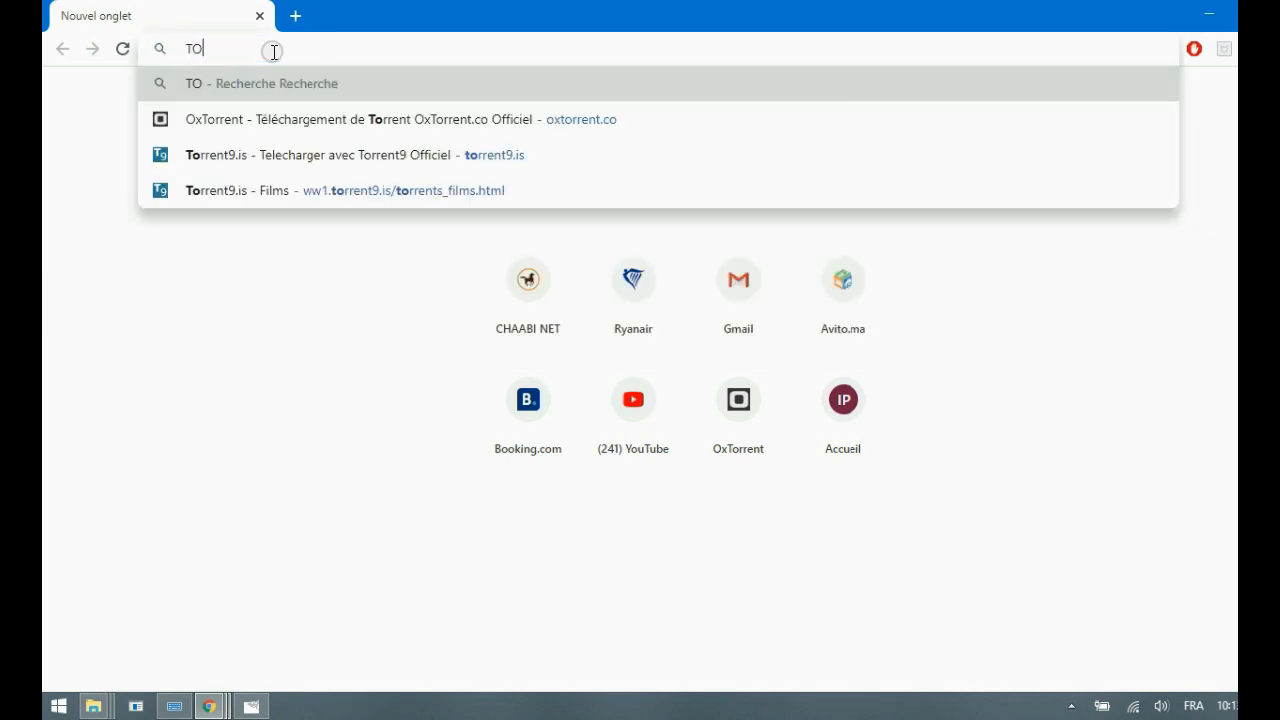
text(M DE T)
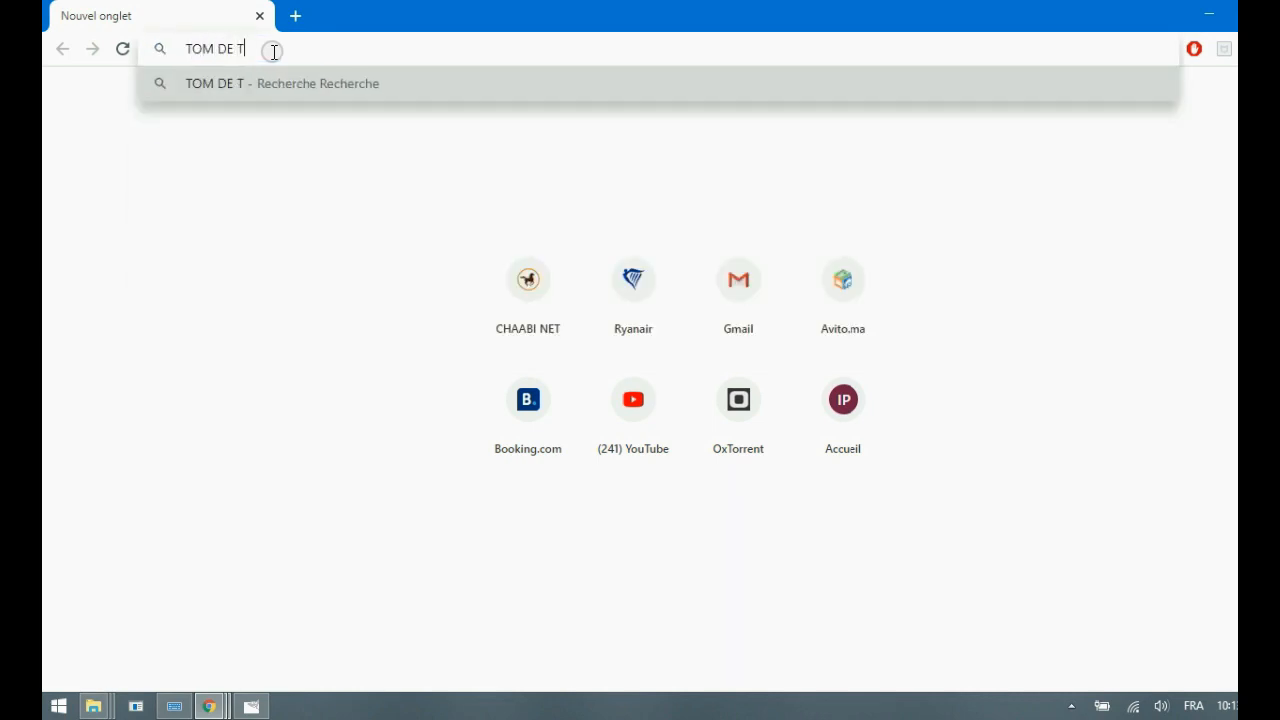
text(OM ET )
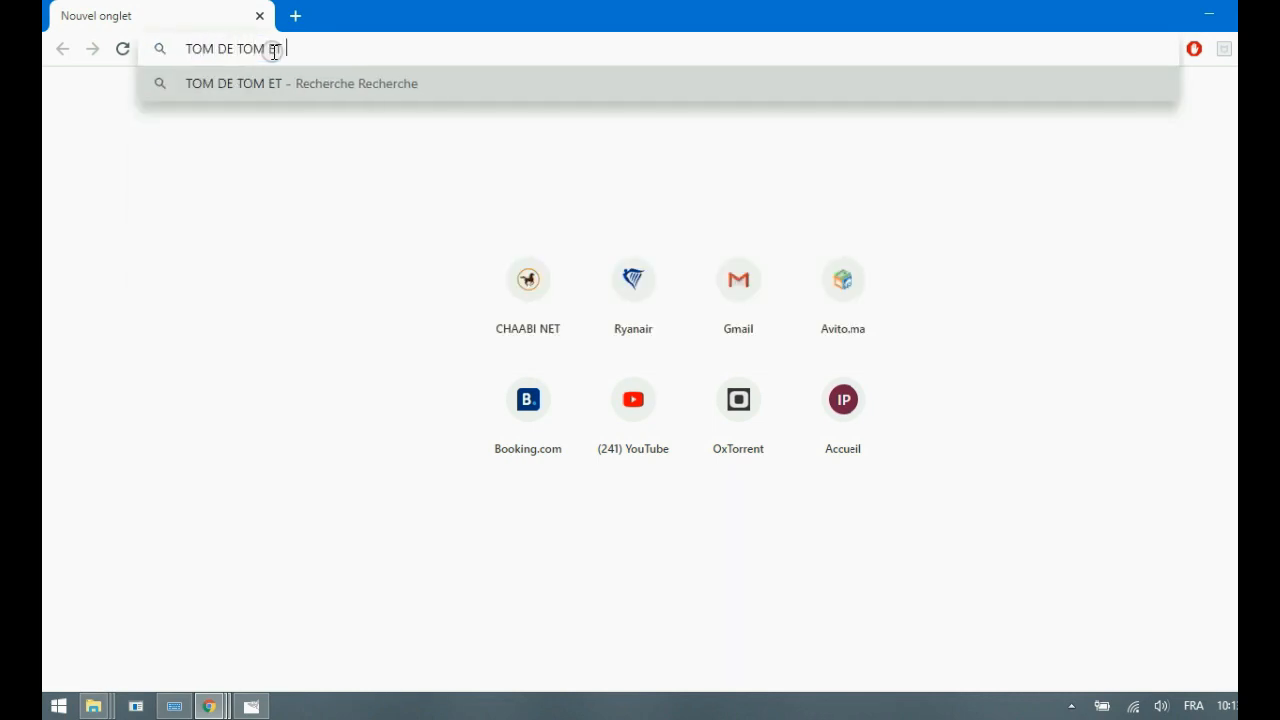
text(JERRY)
key(Return)
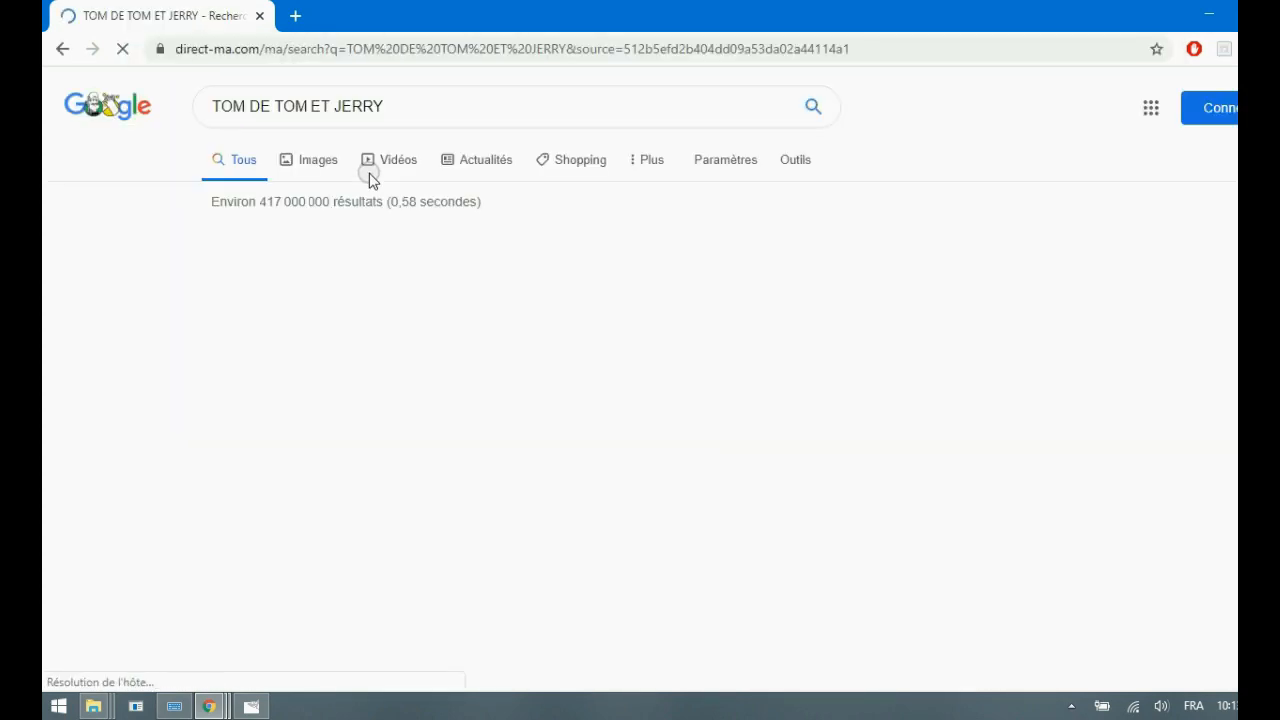
Show the image results and refine the search to "TOM DE TOM ET JERRY PNG".
click(316, 164)
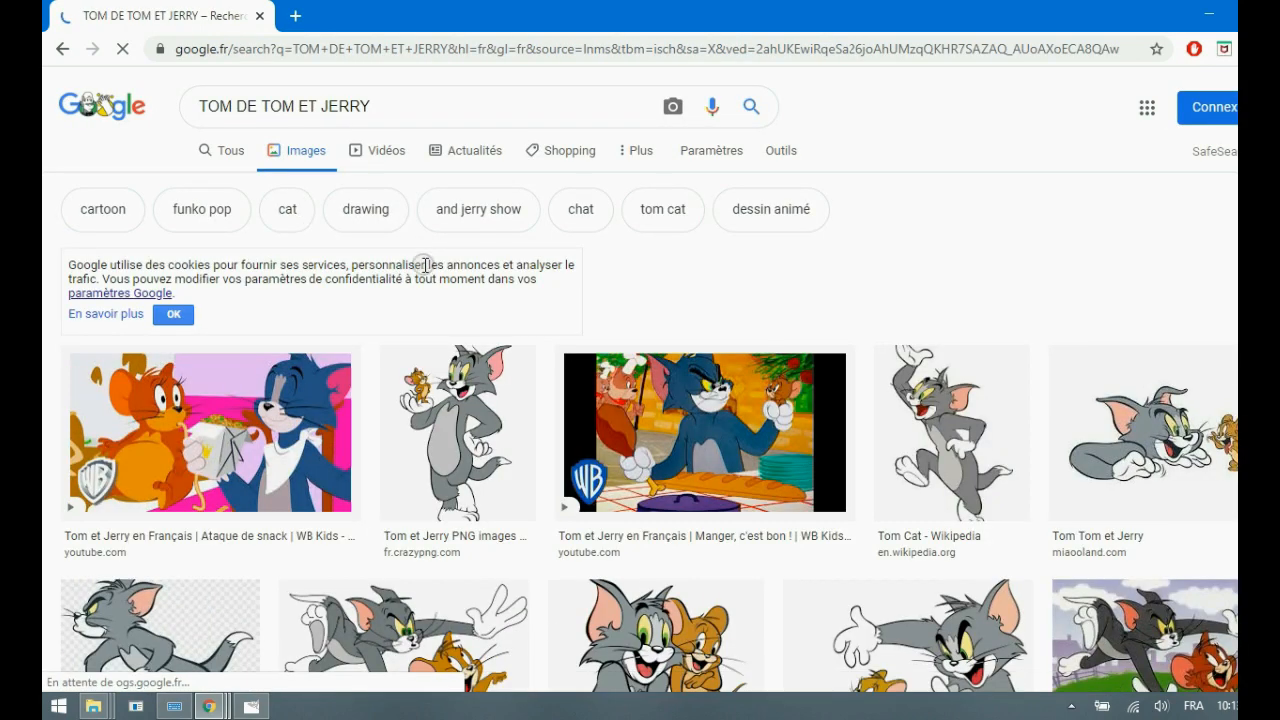
click(405, 108)
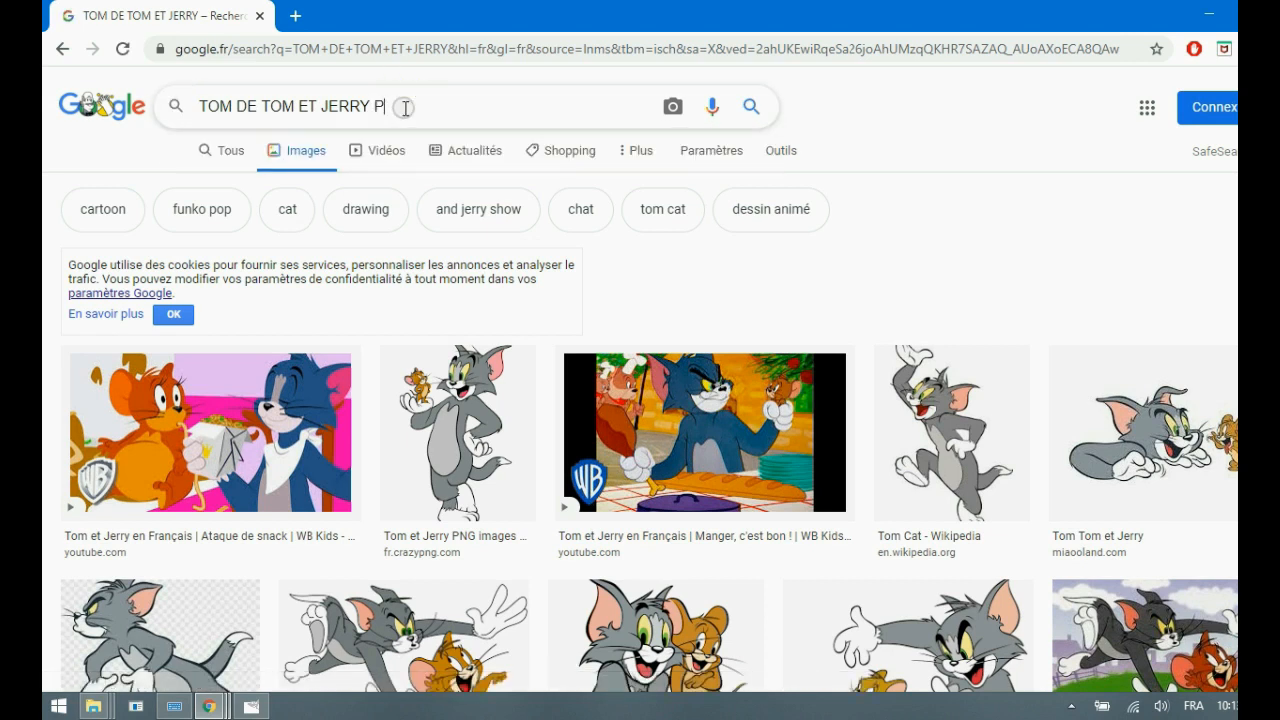
key(Return)
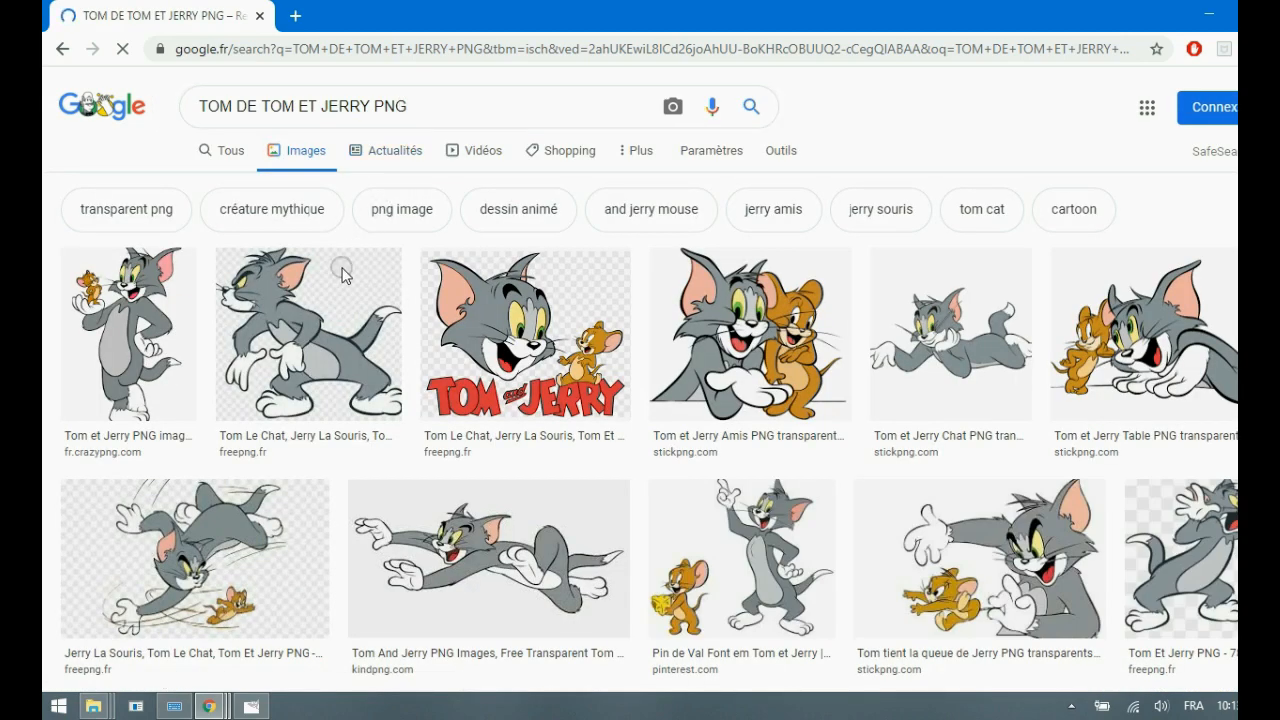
Open the StickPNG result of Tom lying on his stomach and start saving its image as a file.
scroll(140, 320, down, 1)
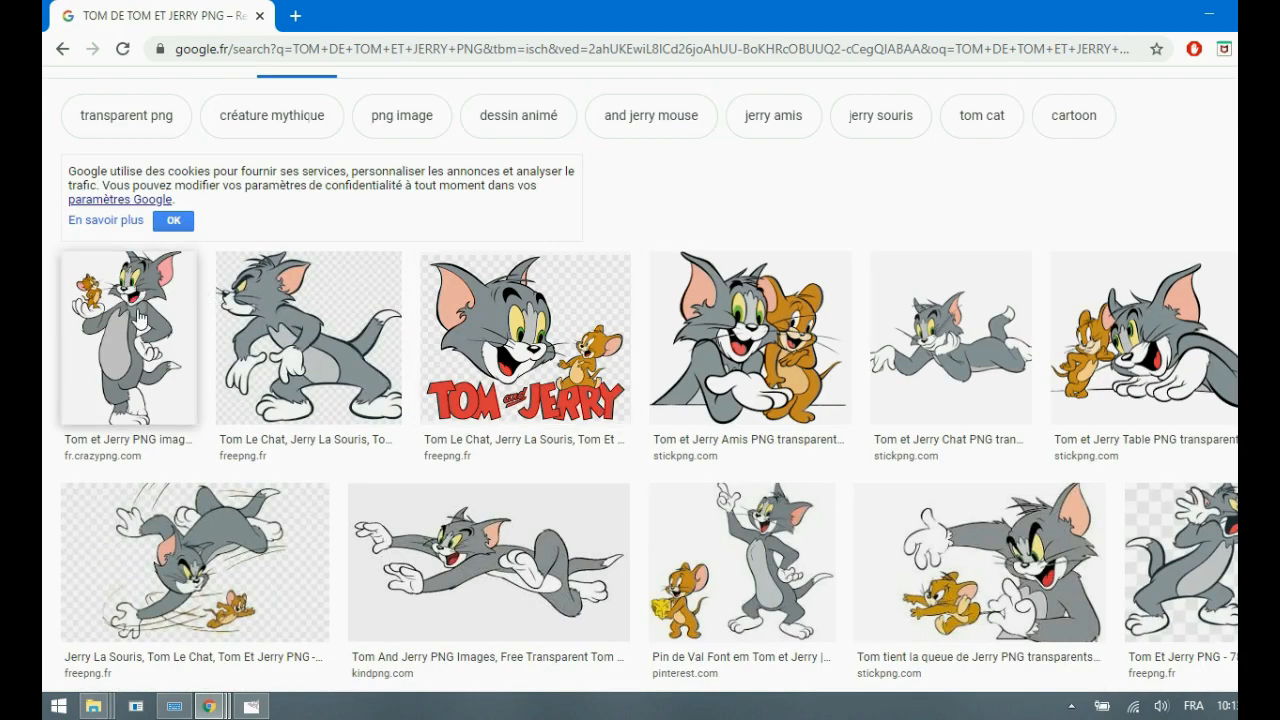
click(934, 317)
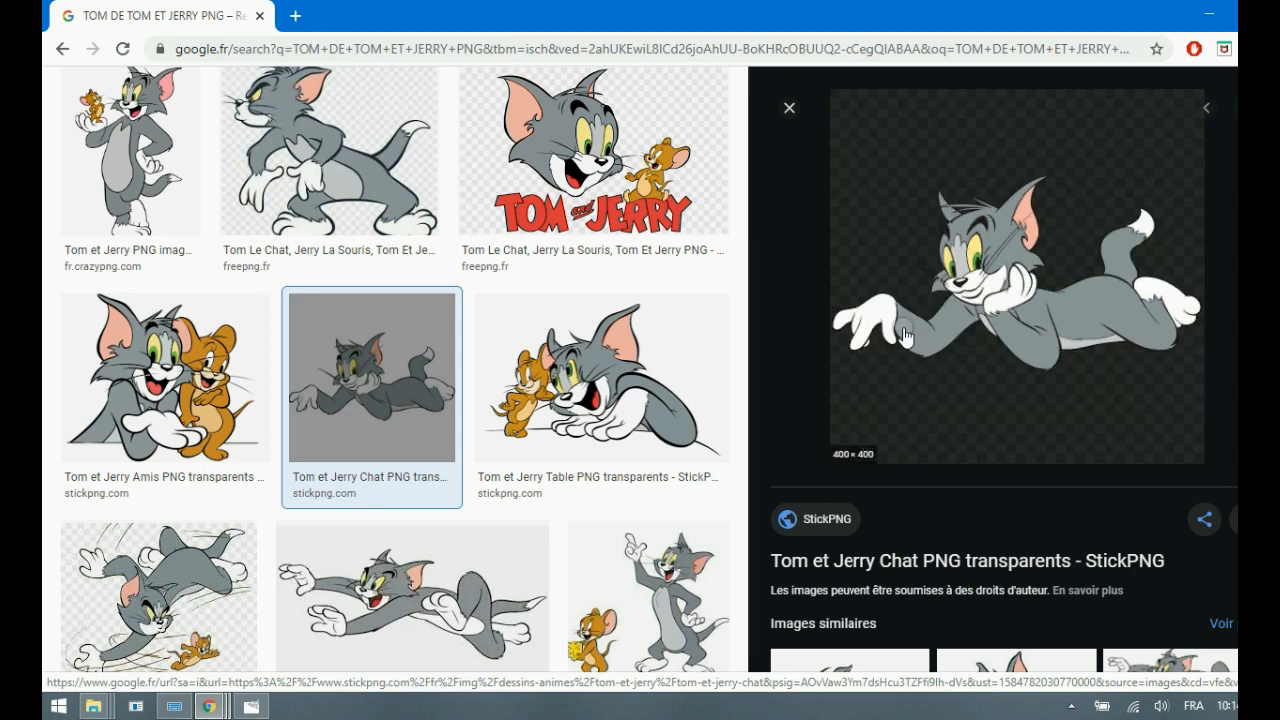
right_click(903, 330)
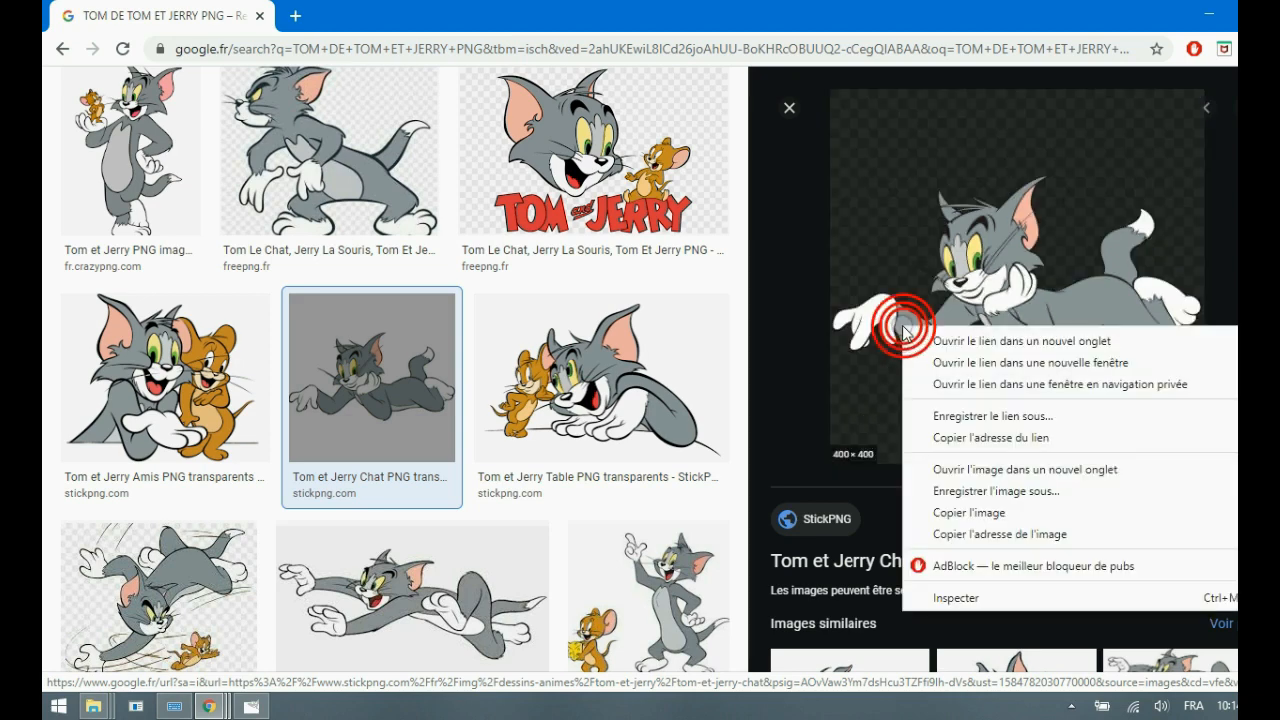
click(966, 491)
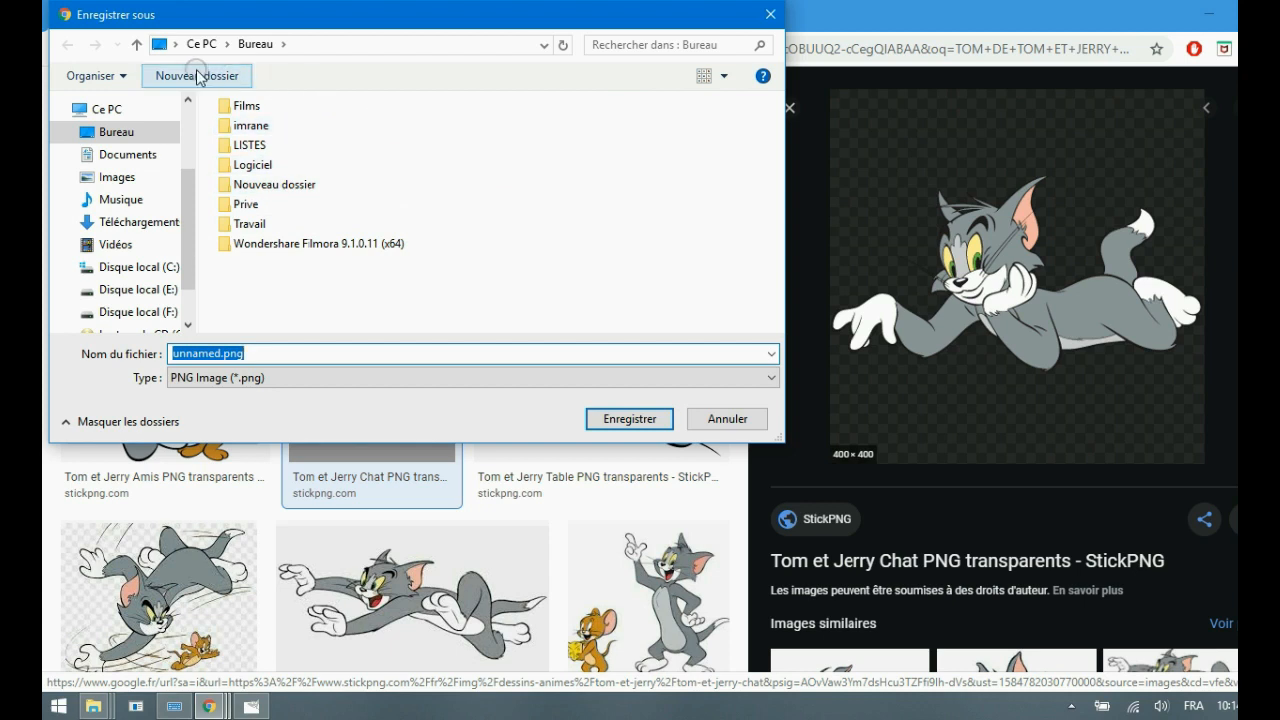
Create a folder named TP INFO on the desktop and open it as the save location.
click(197, 77)
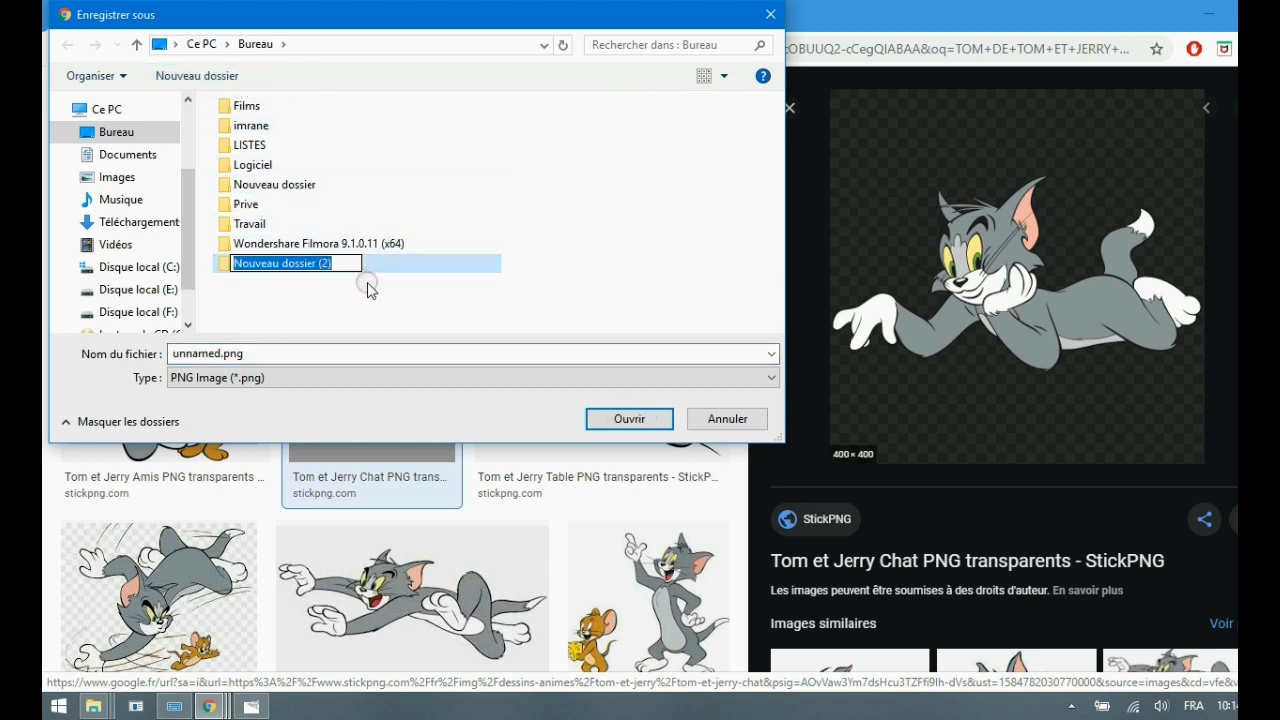
text(TP I)
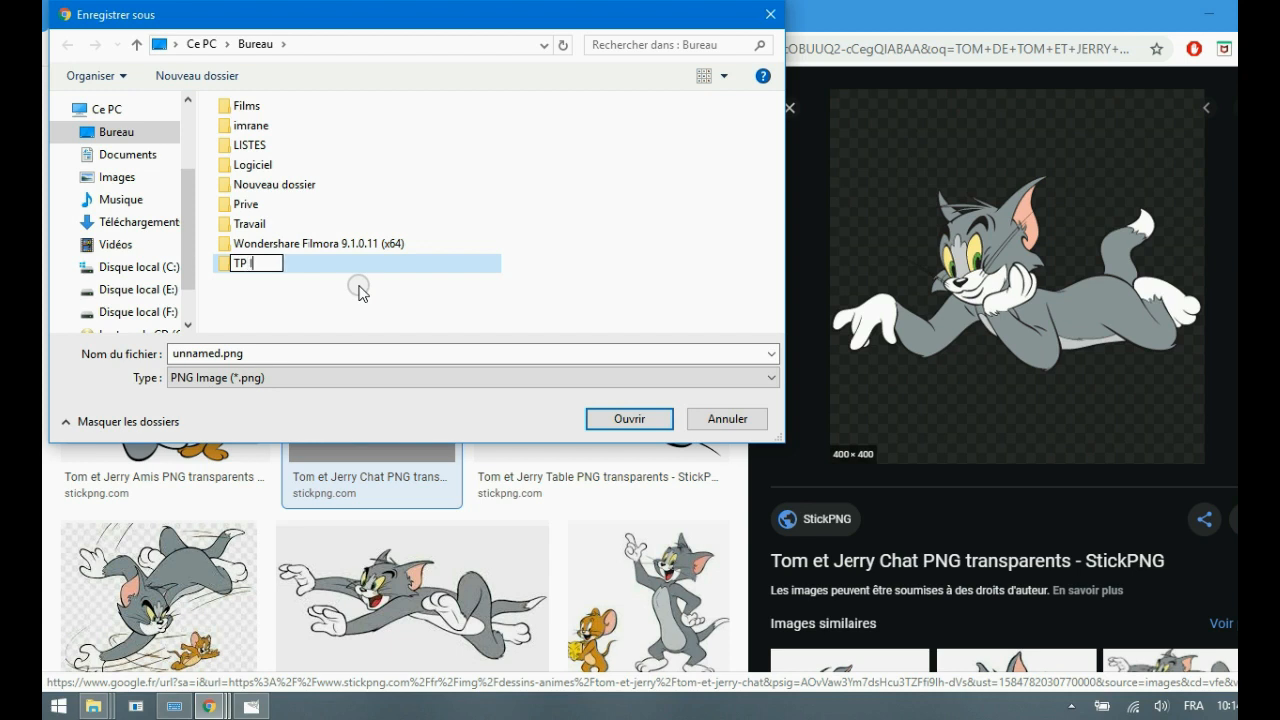
text(NFO)
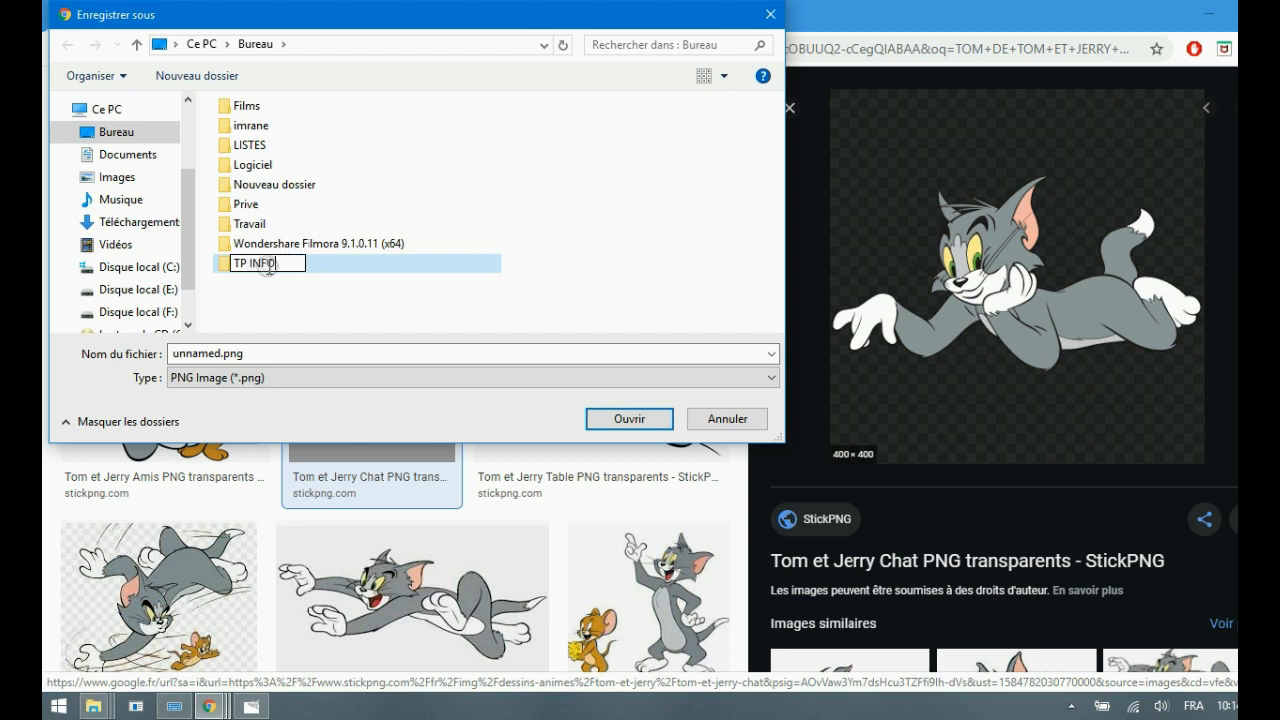
key(Return)
double_click(231, 263)
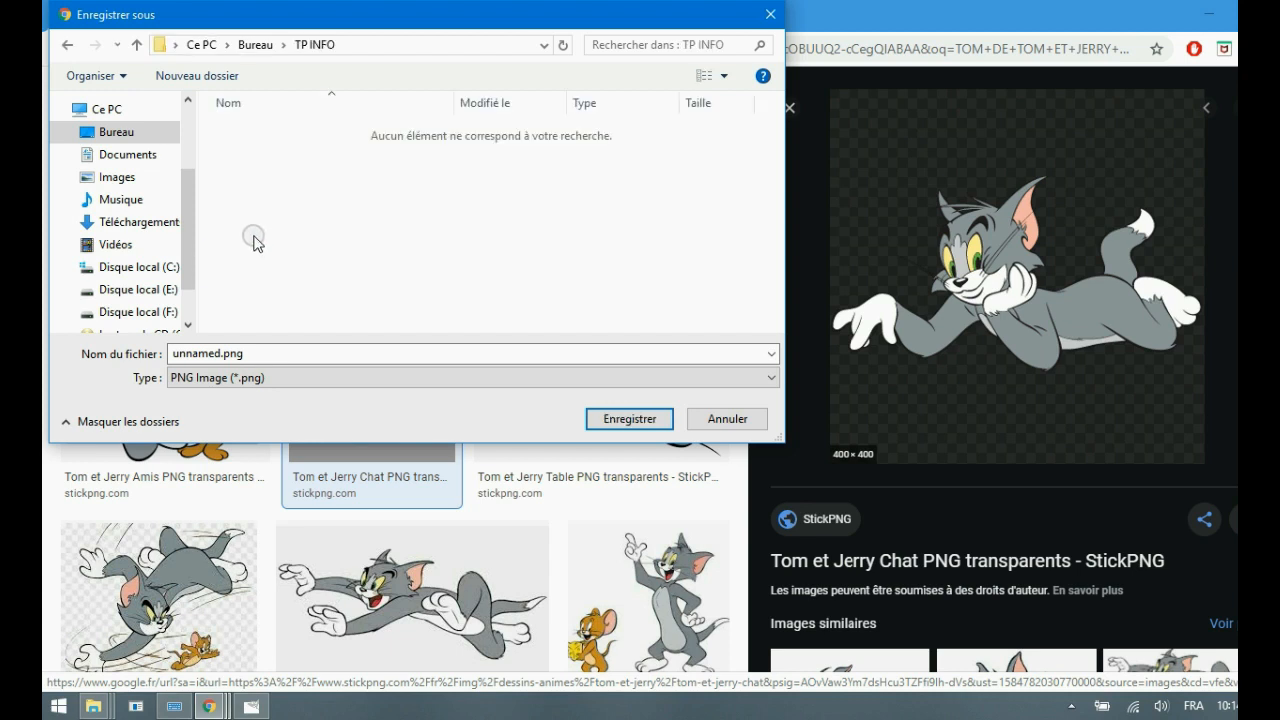
Create a subfolder named RES inside TP INFO and open it.
click(197, 75)
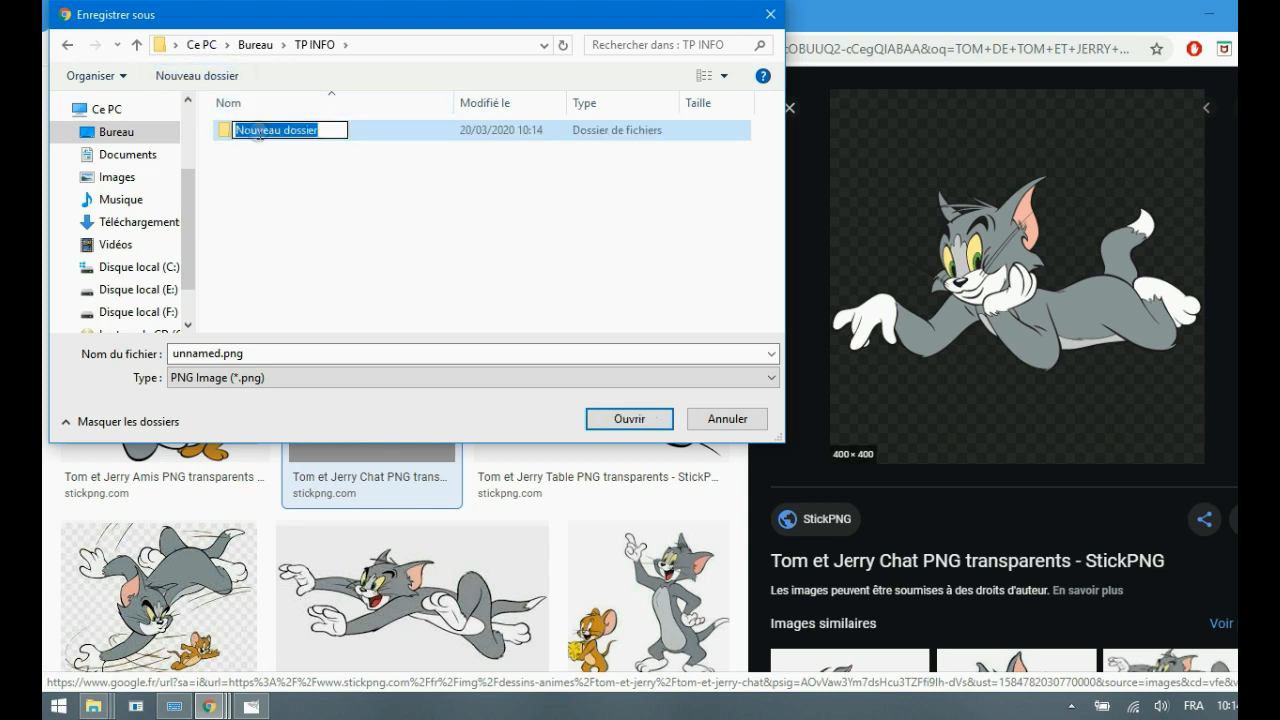
text(RES)
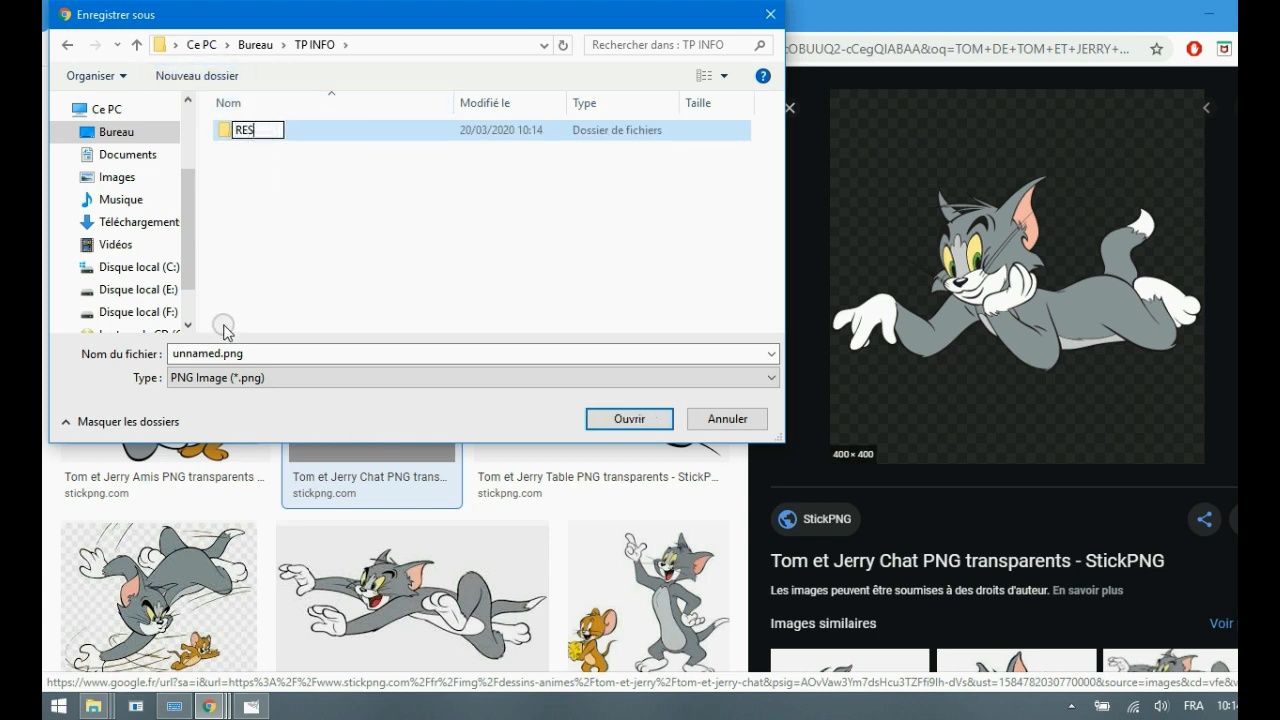
key(Return)
double_click(224, 131)
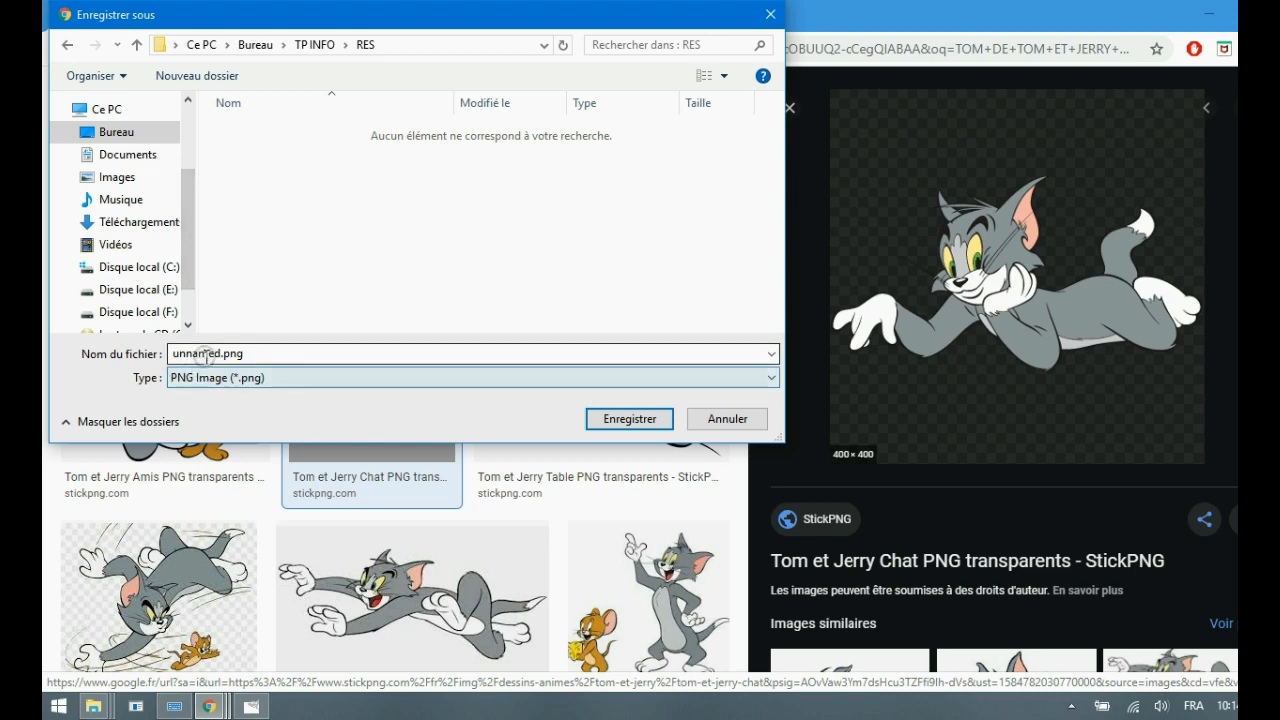
Name the picture TOM and save it in the RES folder.
double_click(201, 355)
text(TO)
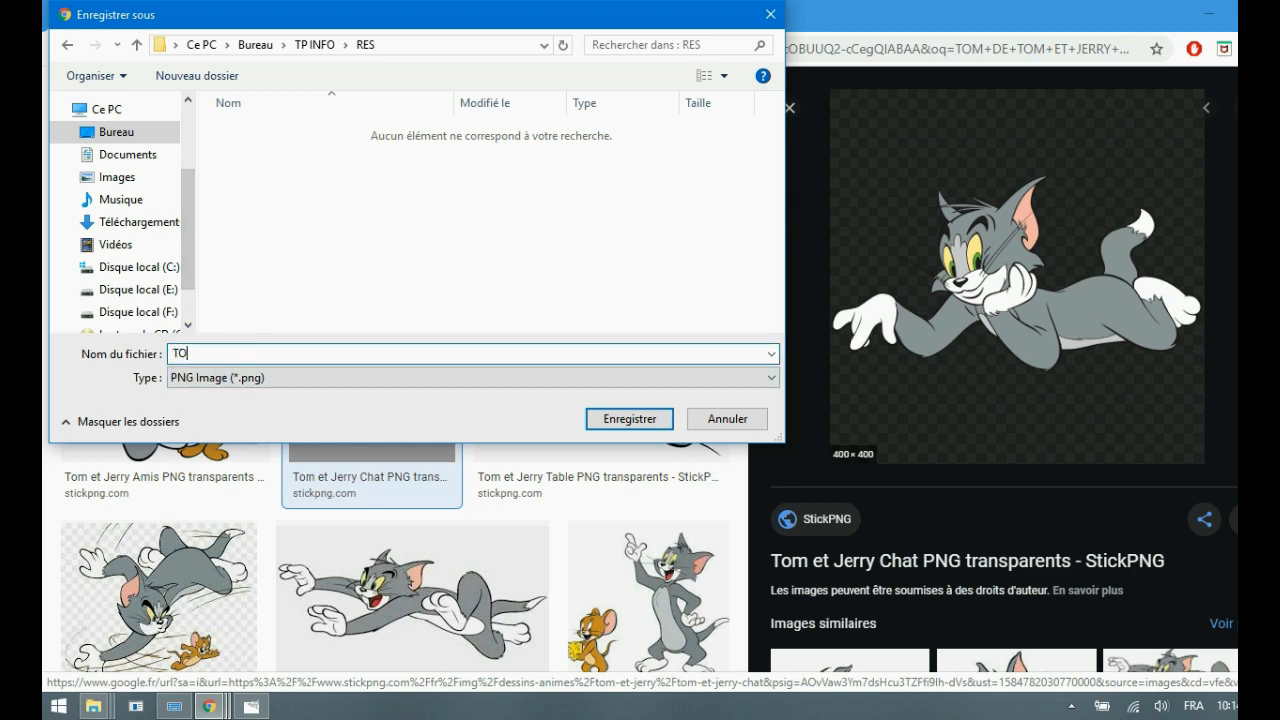
text(M)
click(612, 422)
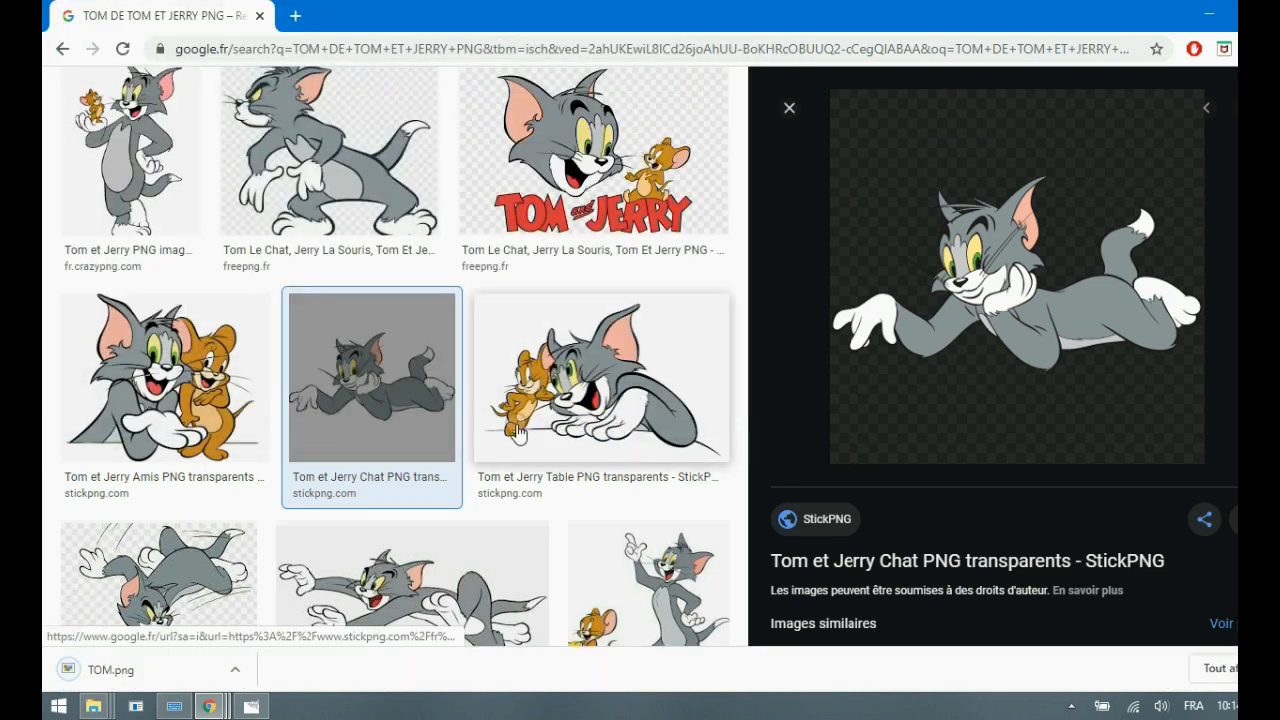
Change the image search to "JERRY DE TOM ET JERRY PNG" and run it.
scroll(518, 432, up, 3)
click(221, 107)
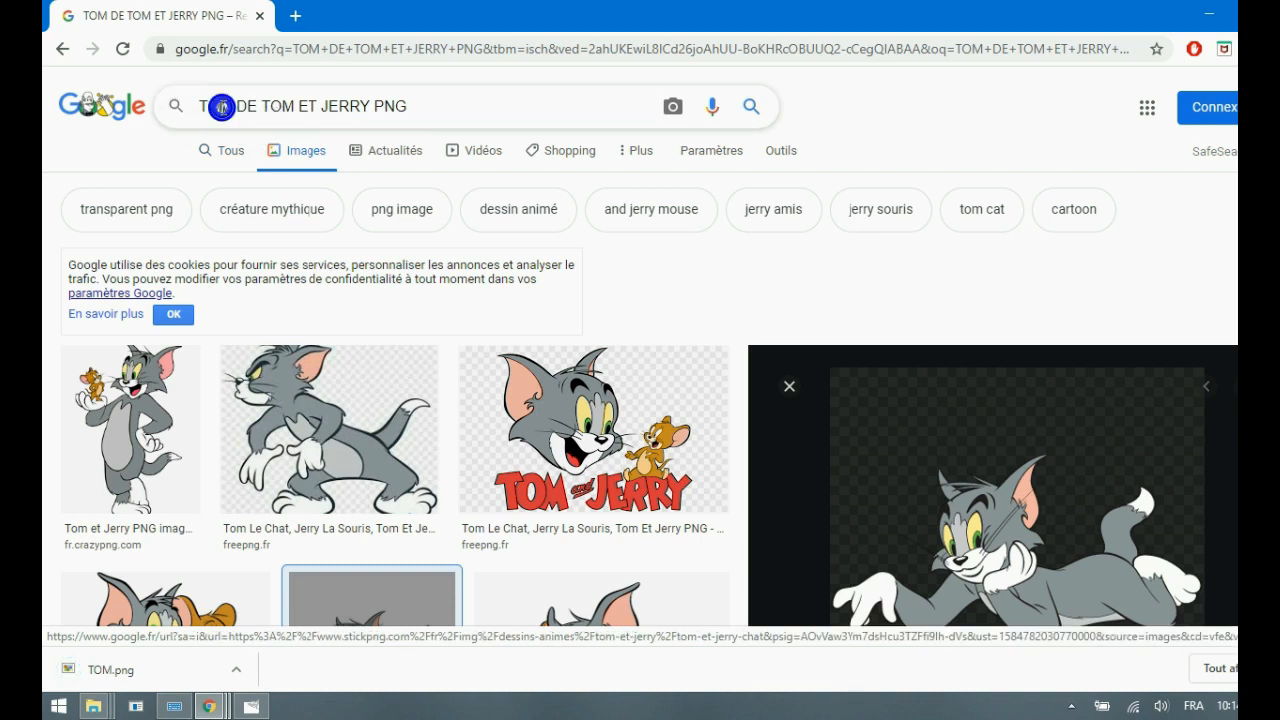
double_click(221, 107)
text(JERRY)
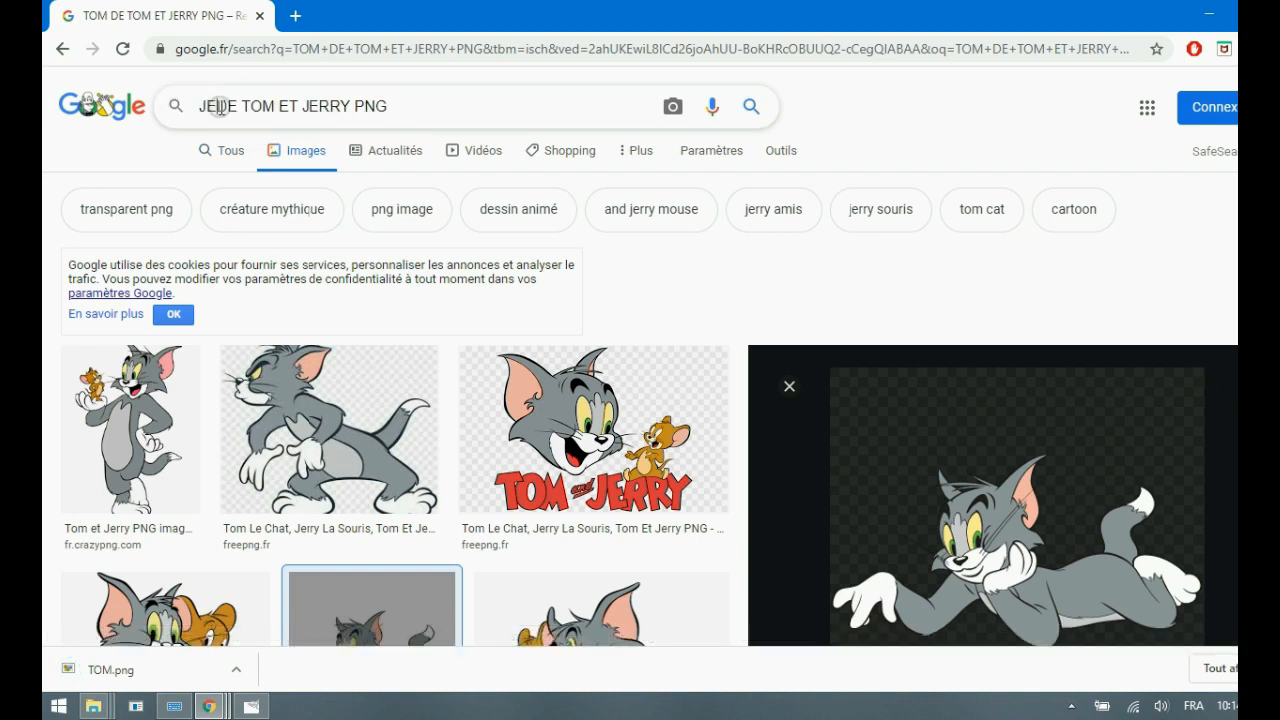
click(748, 118)
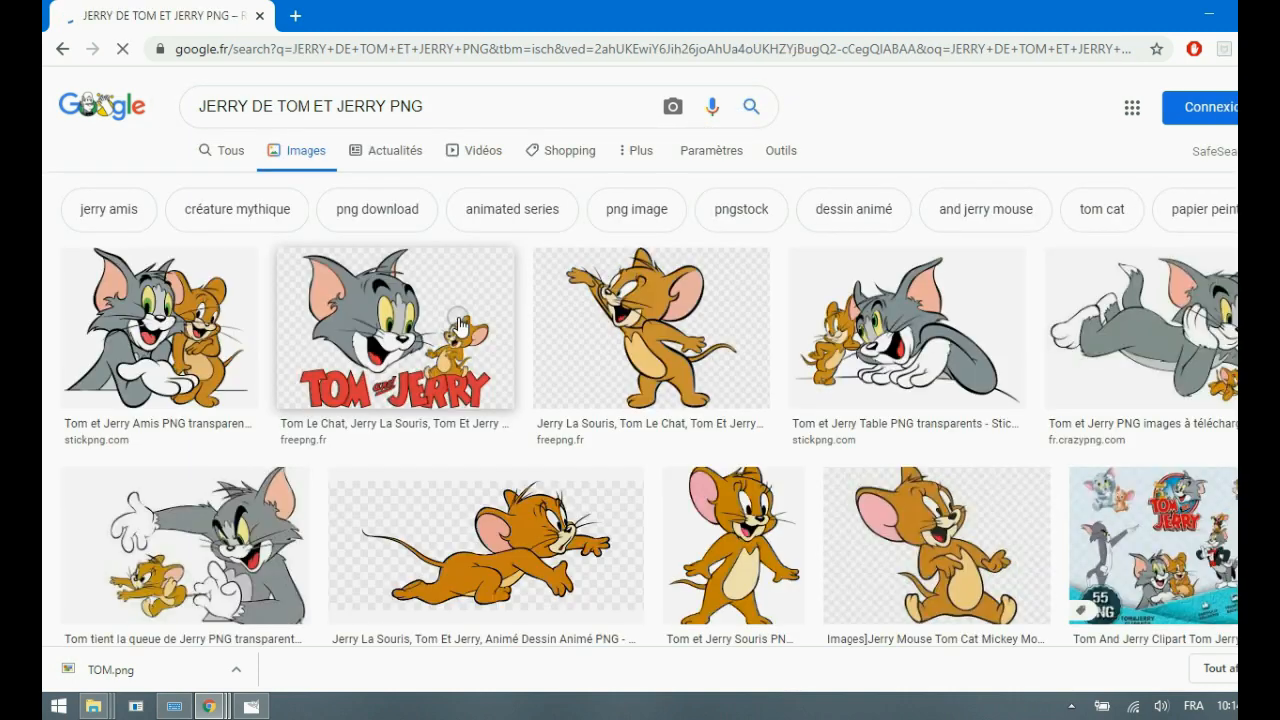
Open the StickPNG result of Jerry standing alone and save its image in the RES folder under the suggested name.
scroll(659, 358, down, 2)
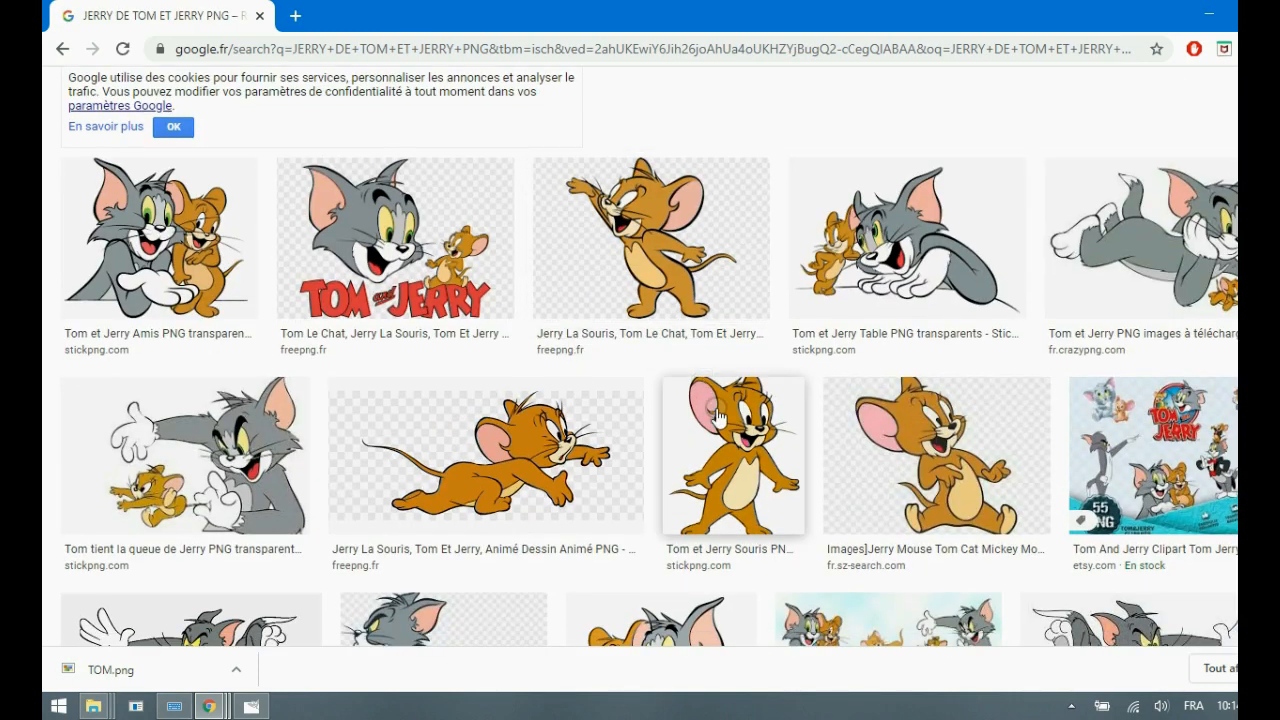
click(720, 423)
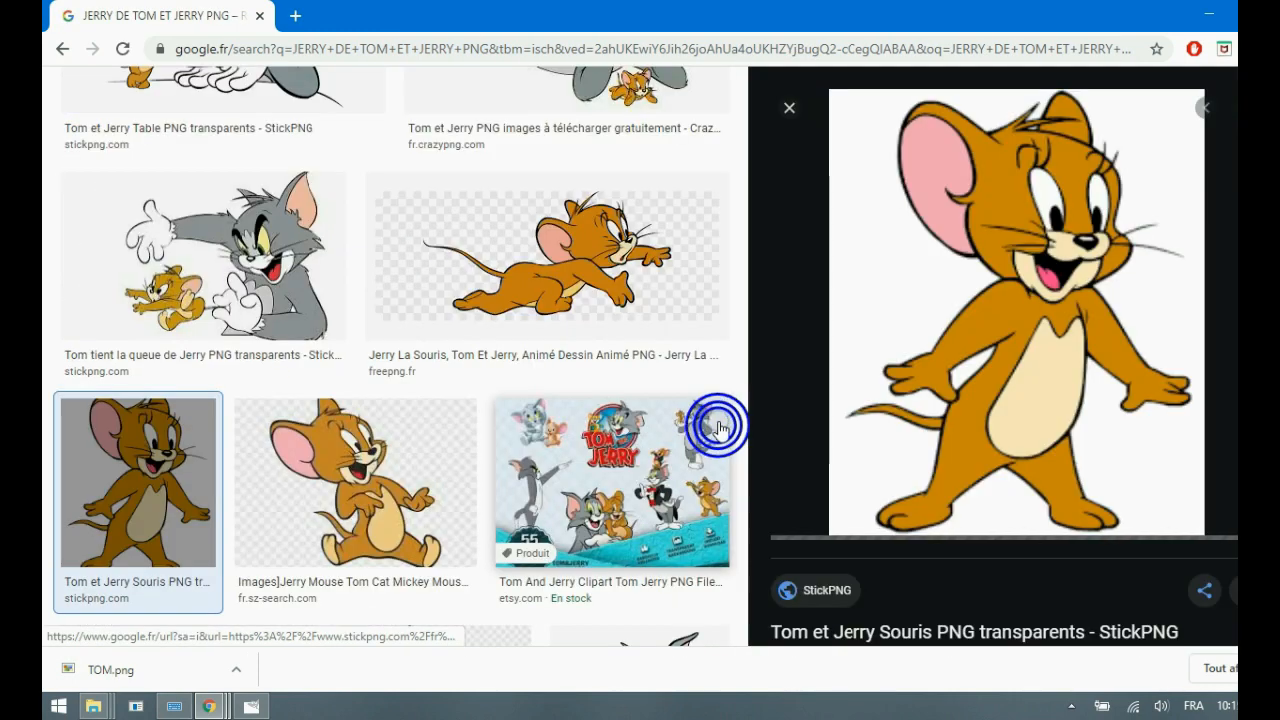
right_click(967, 318)
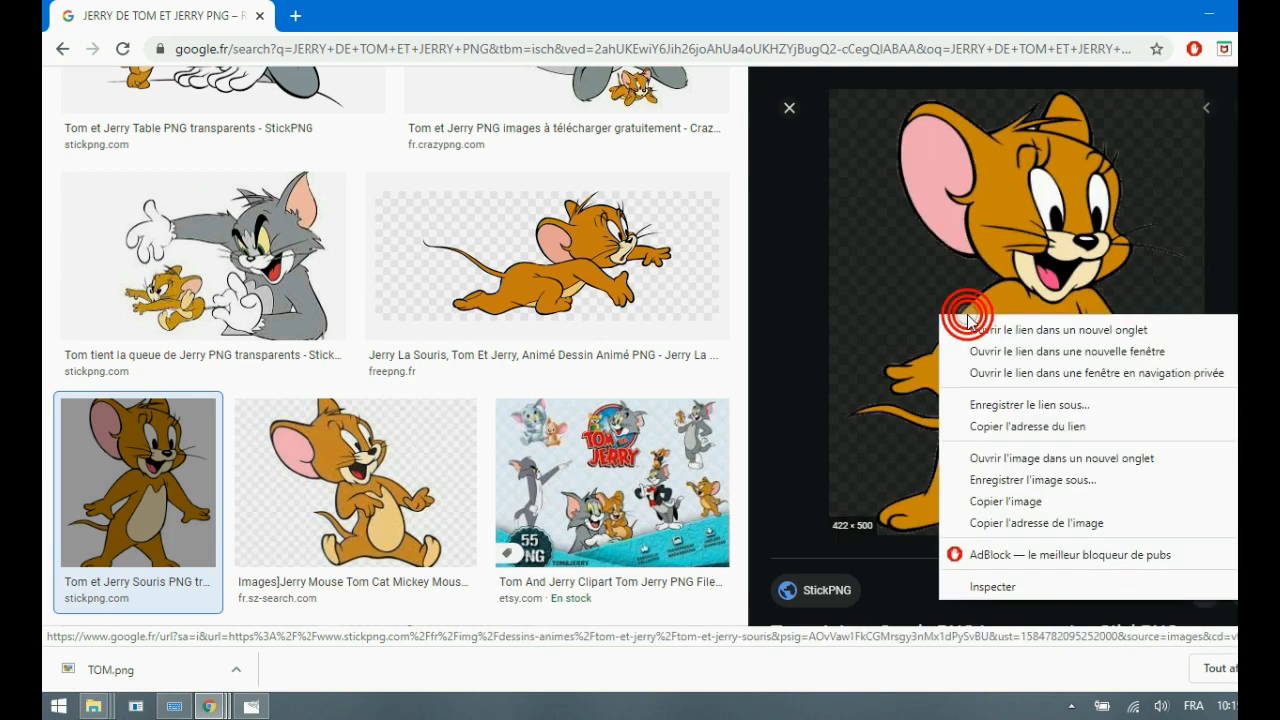
click(1010, 479)
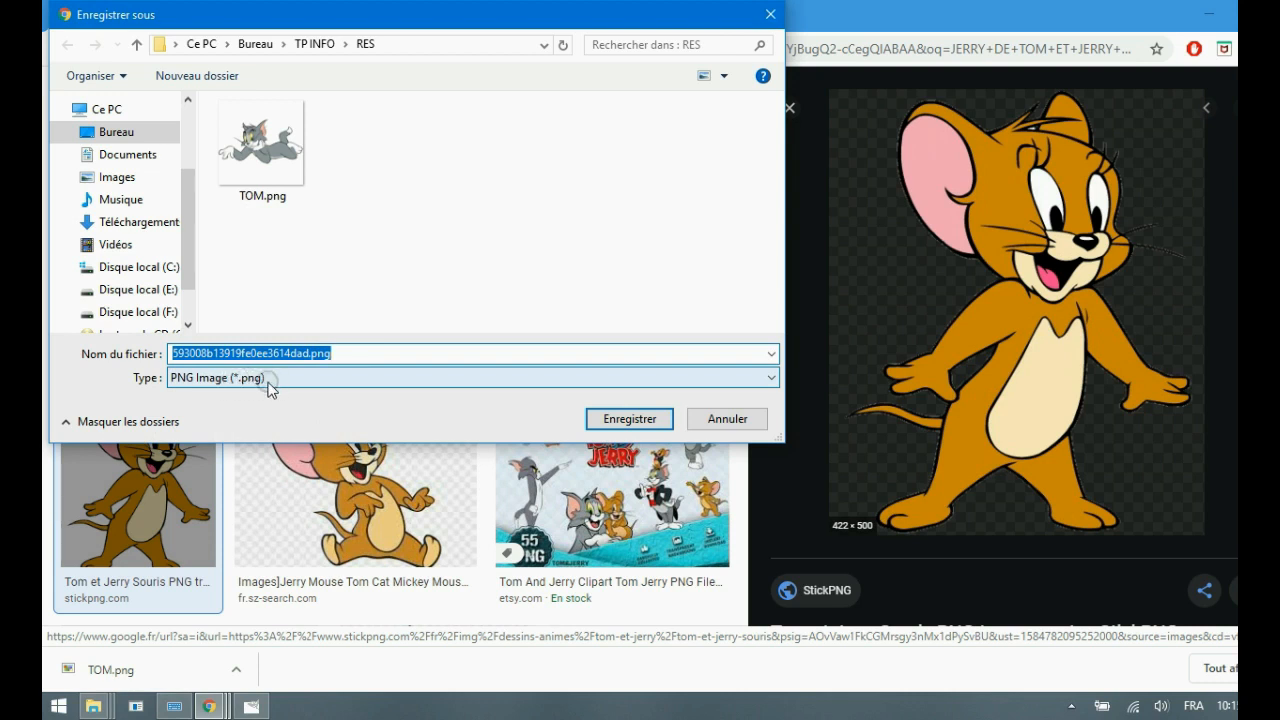
click(629, 418)
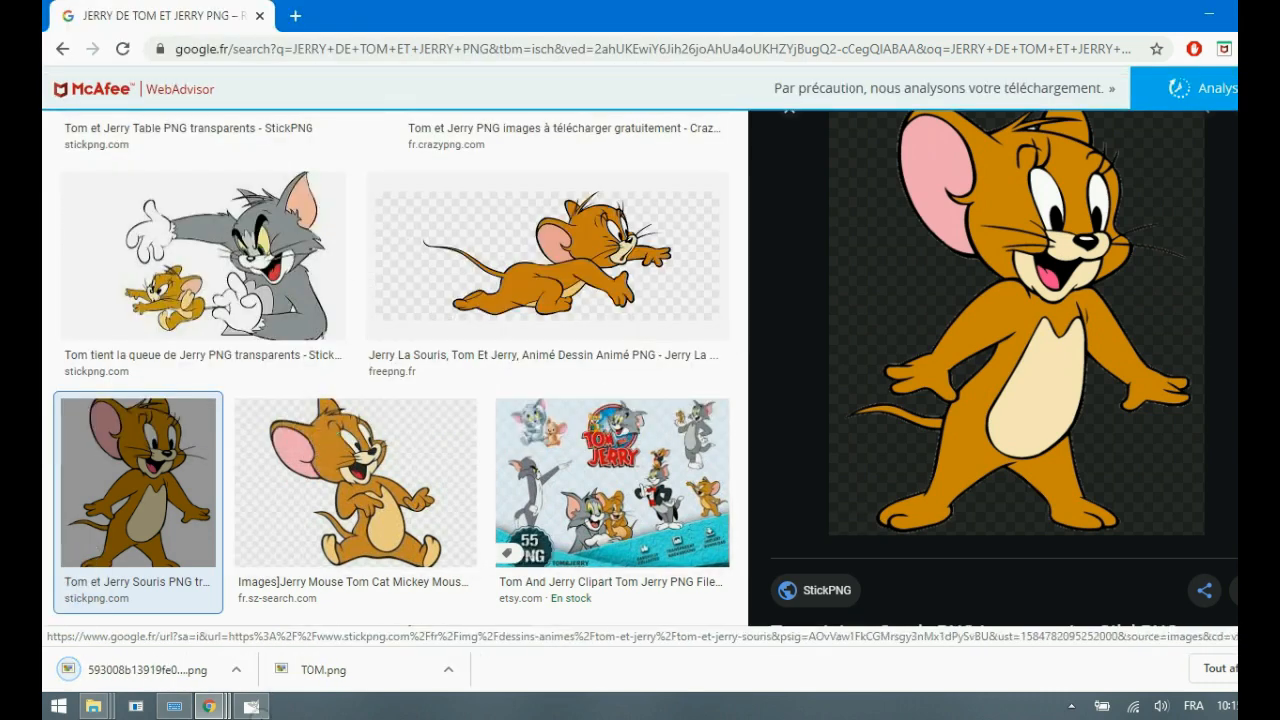
right_click(984, 422)
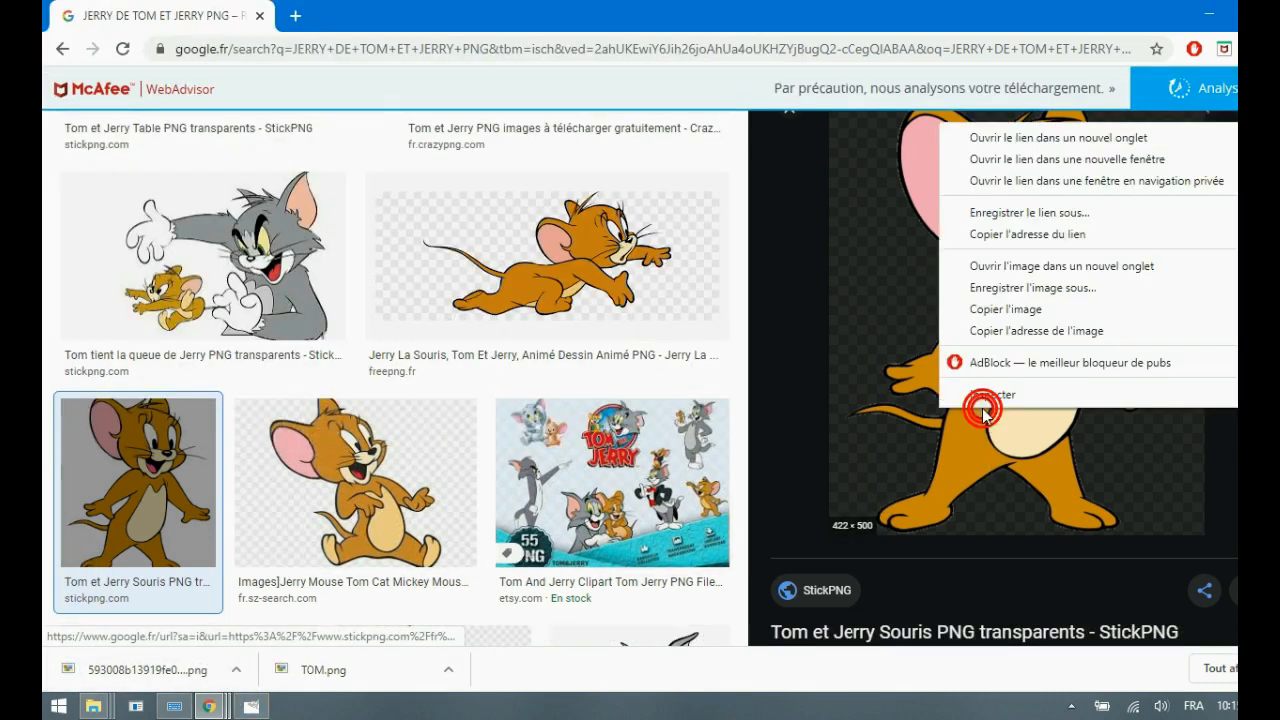
click(997, 287)
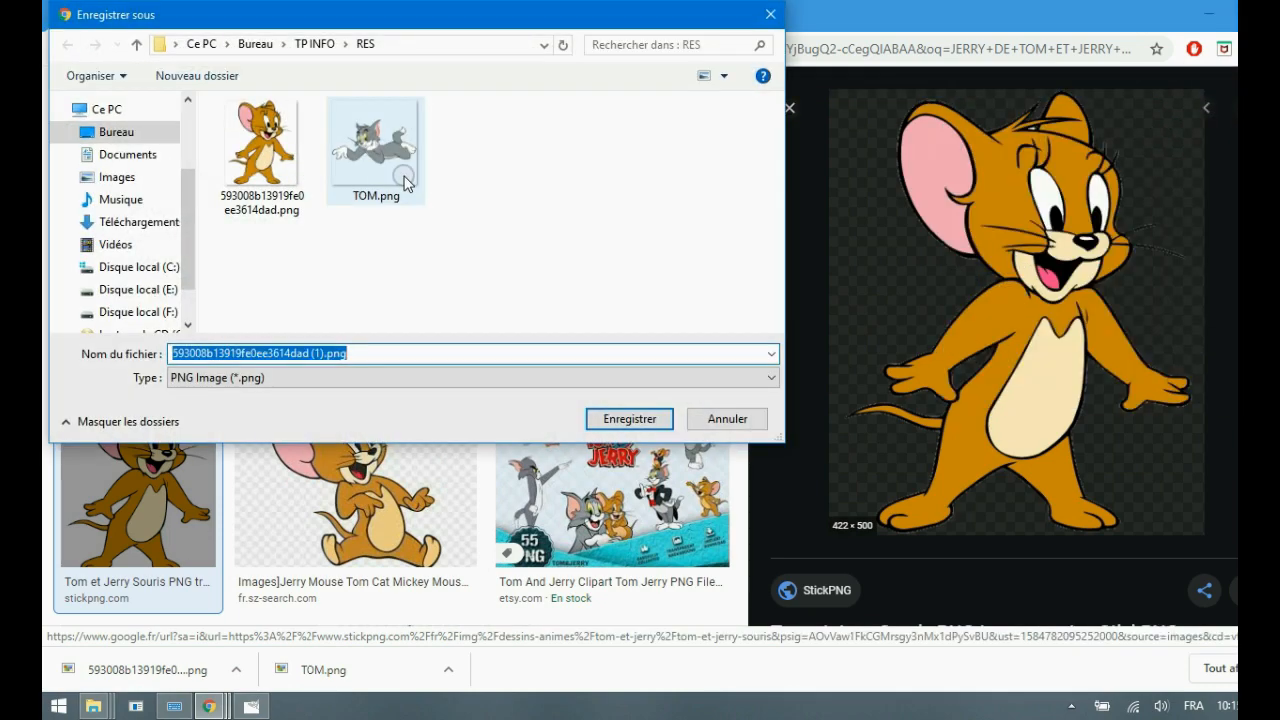
click(770, 14)
Replace the search text and search the images for the suggestion "fond dessin animé".
scroll(452, 140, up, 10)
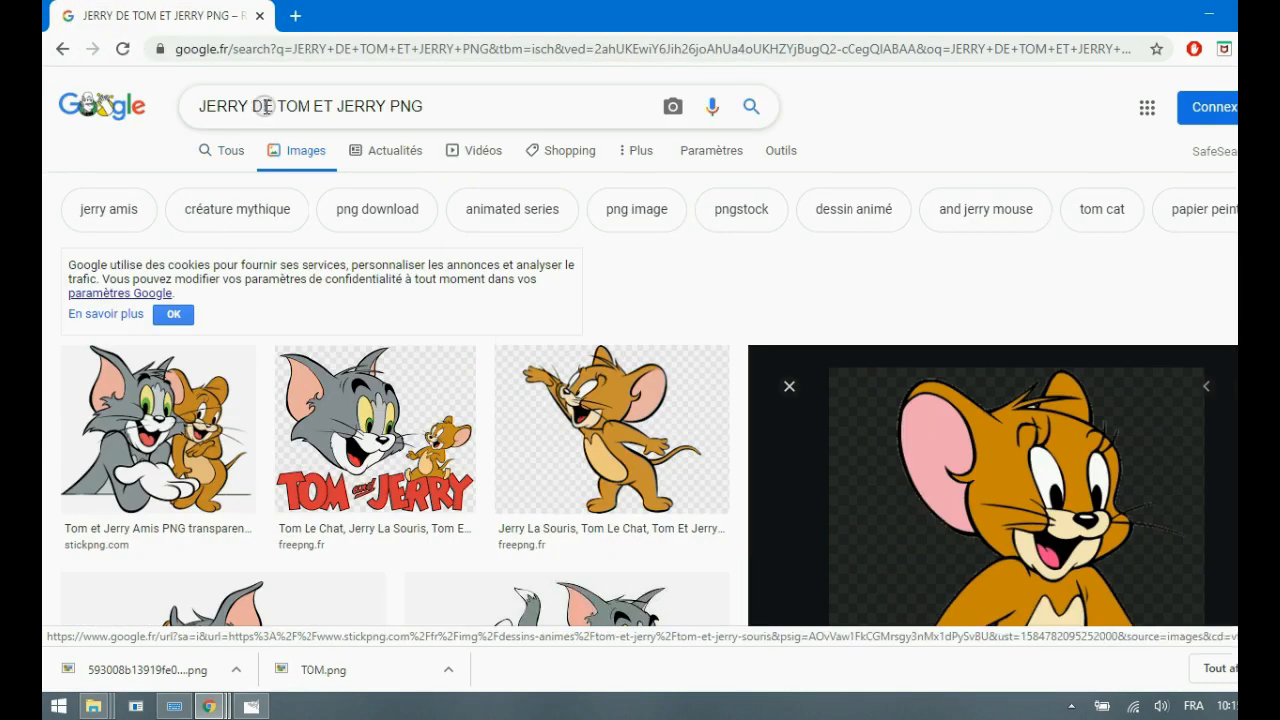
drag(428, 106, 365, 106)
drag(217, 105, 140, 101)
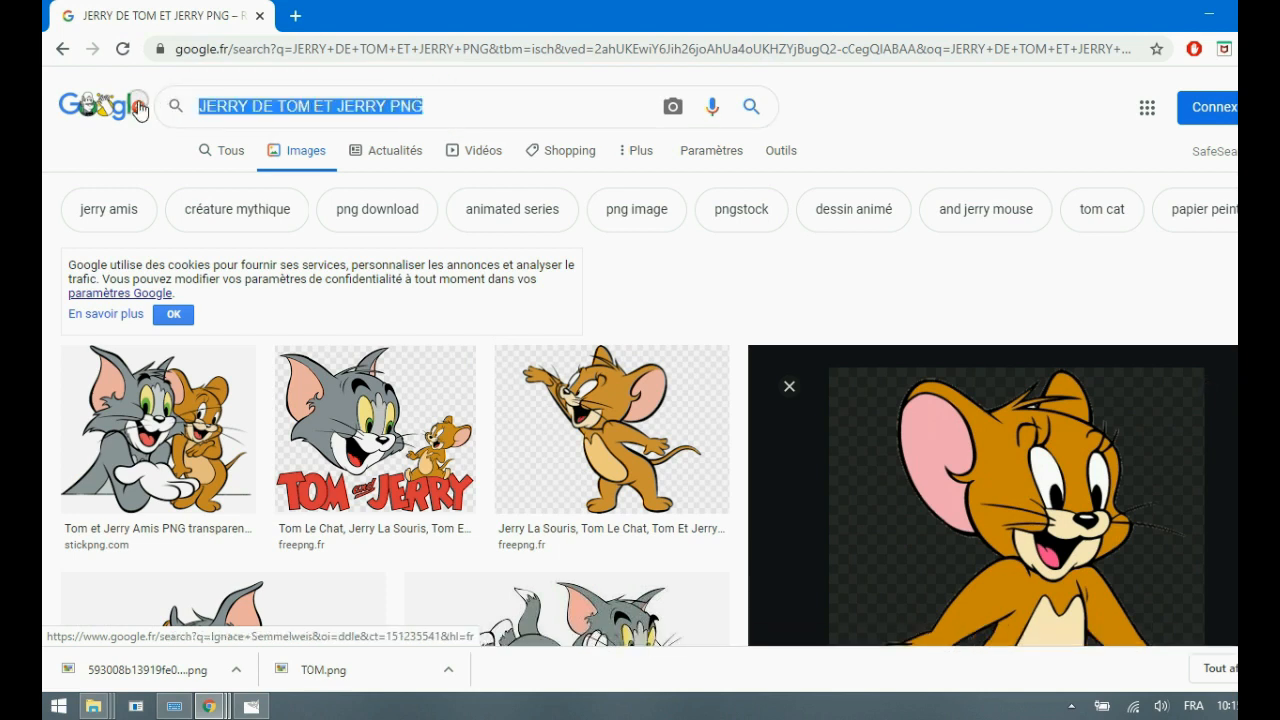
text(FOND)
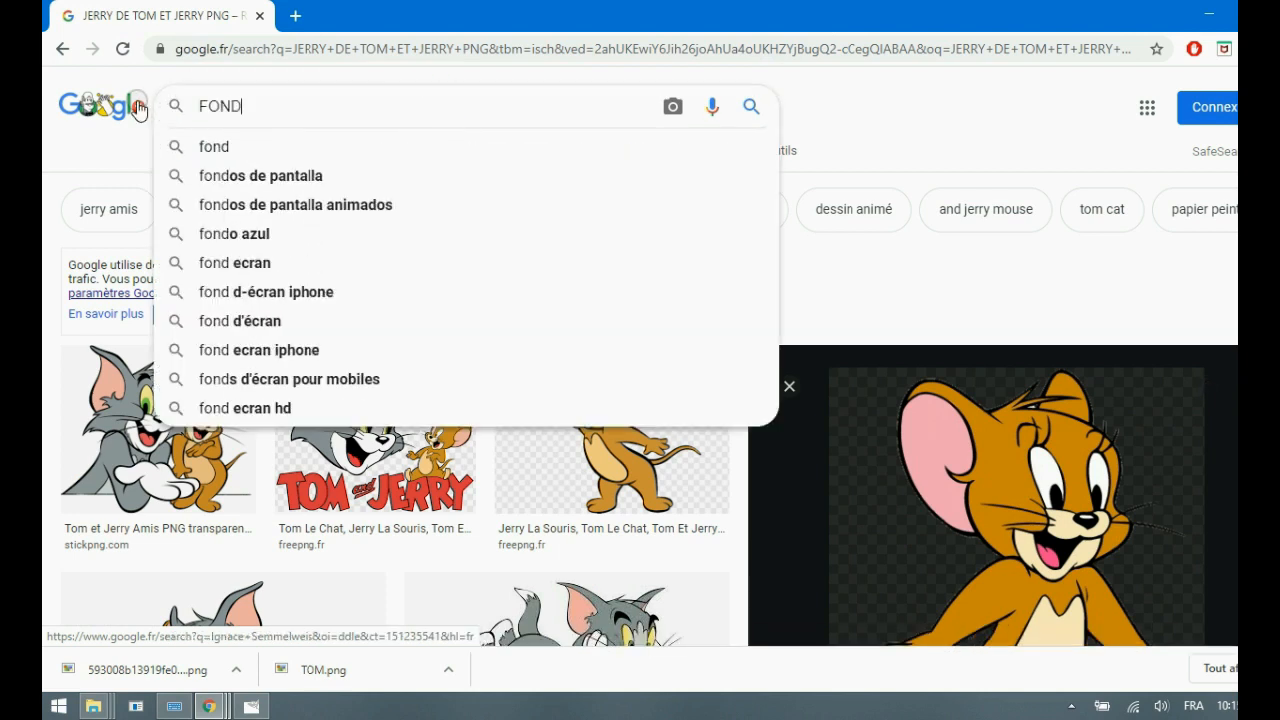
text( DESS)
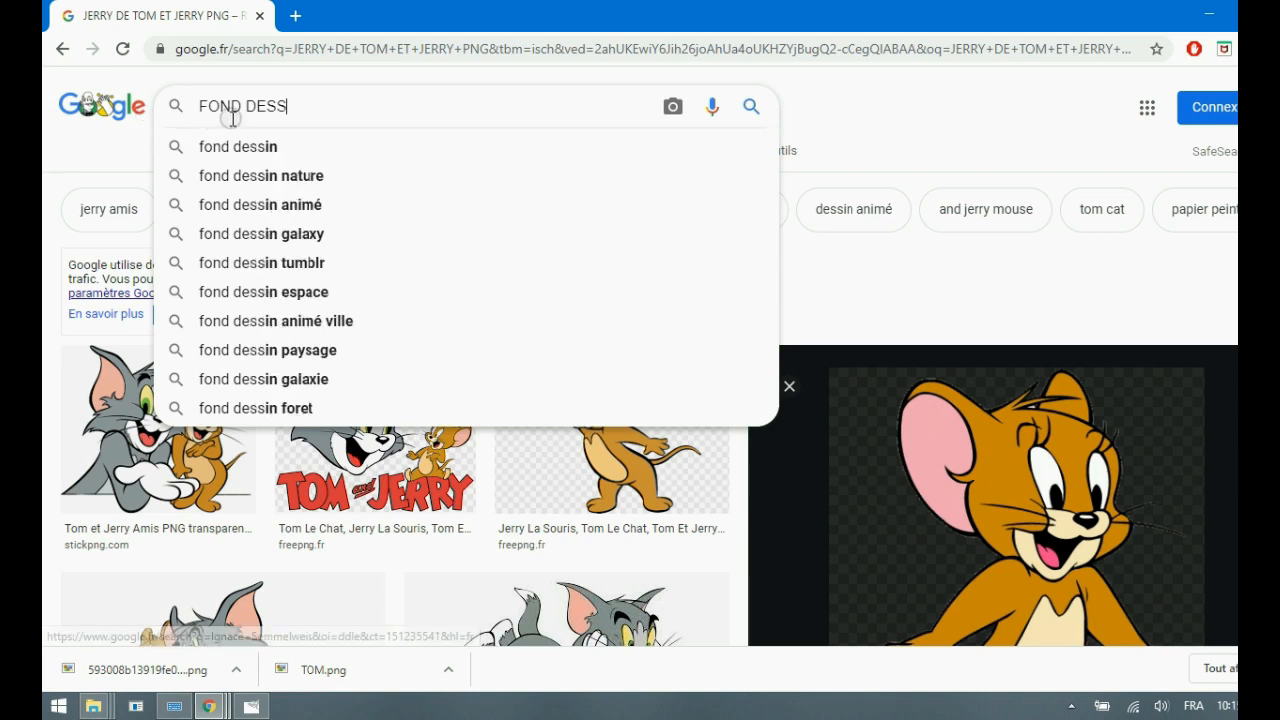
click(268, 206)
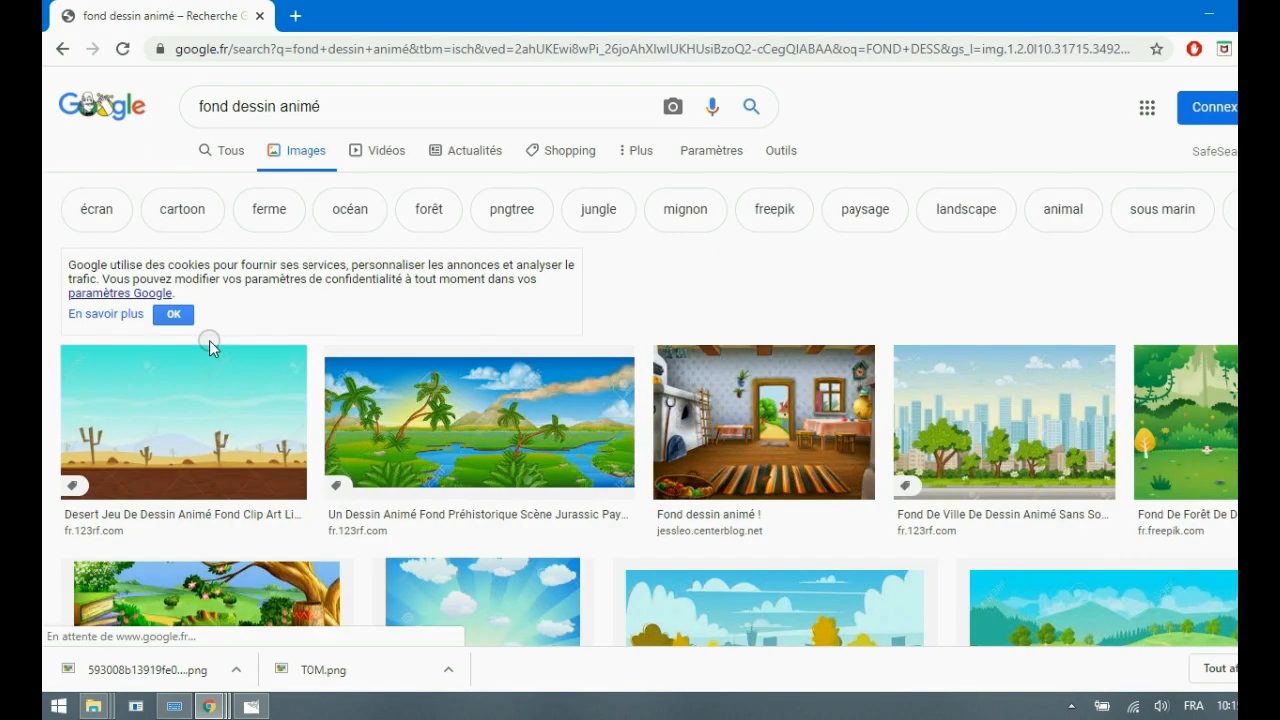
Preview the desert, cottage interior and wooden desk backgrounds, and settle on the Freepik forest picture.
click(205, 415)
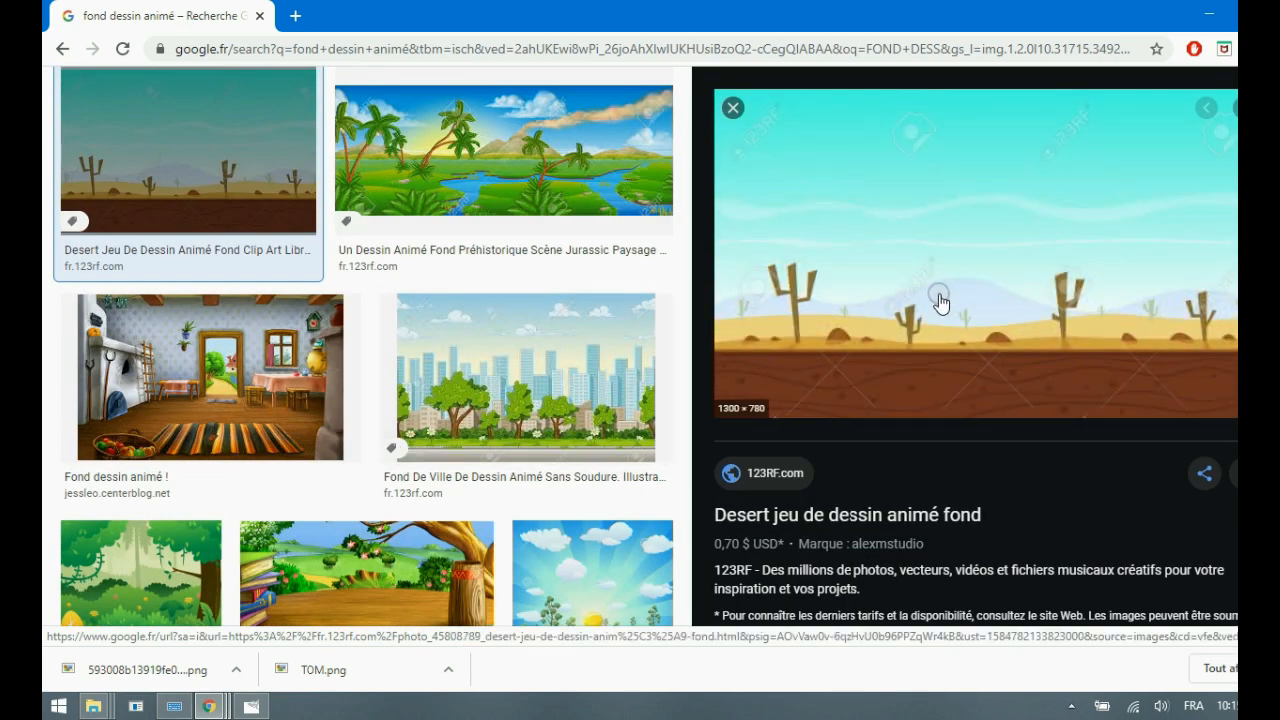
click(292, 404)
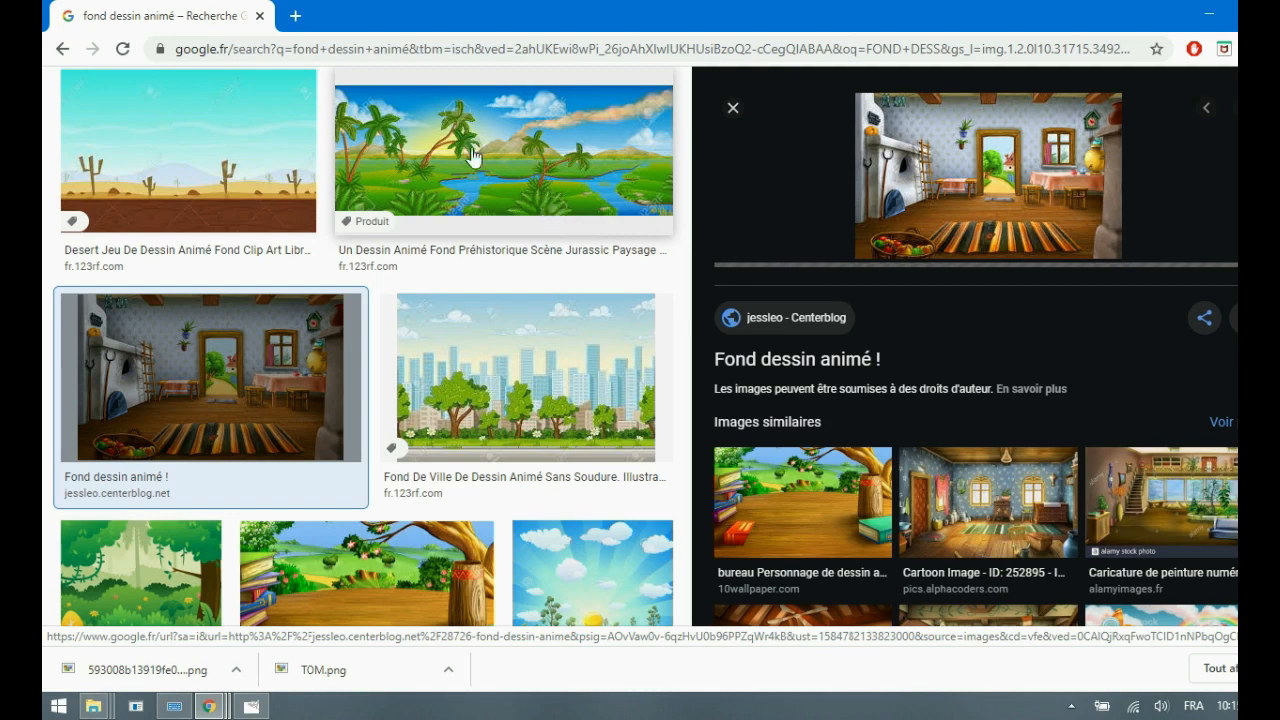
click(351, 549)
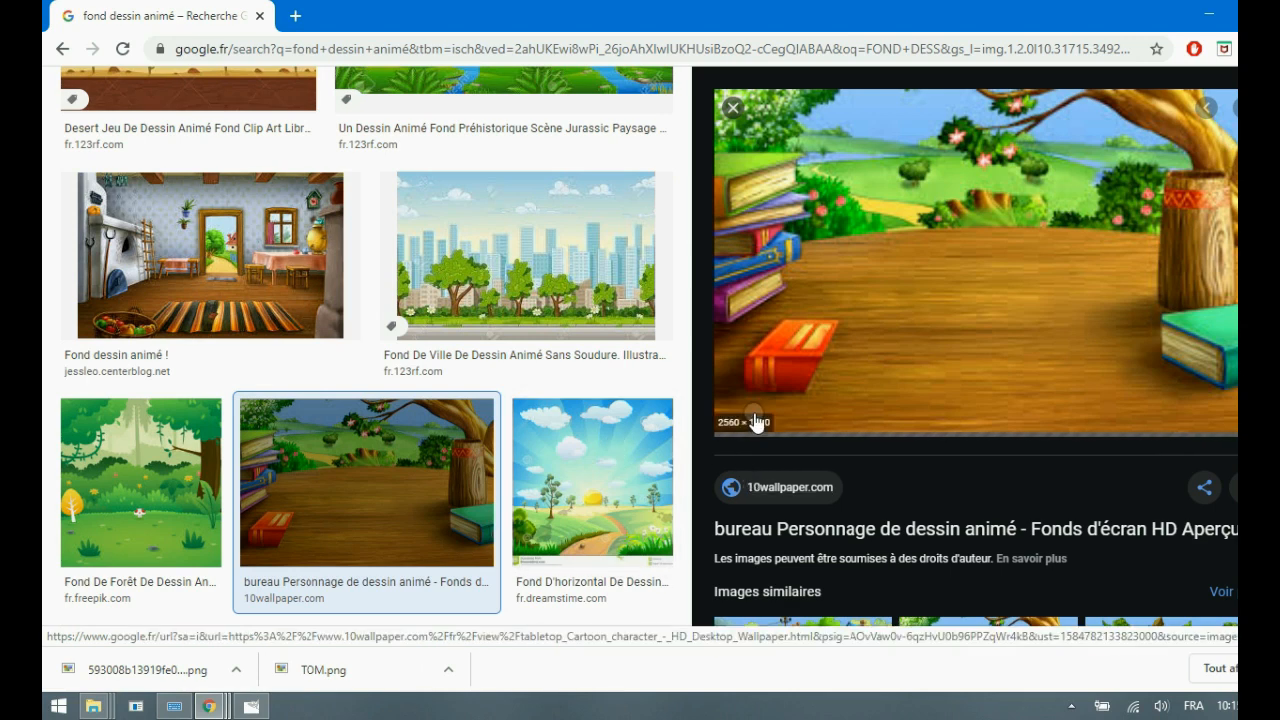
click(165, 495)
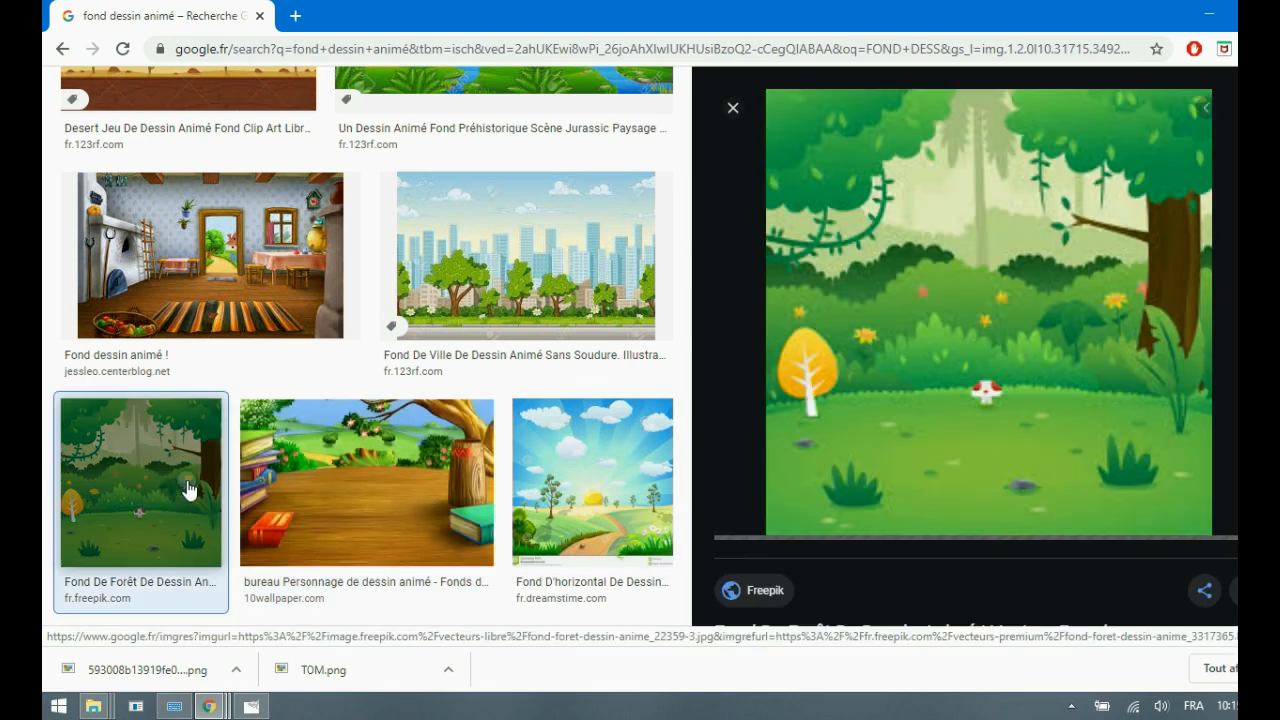
right_click(928, 360)
right_click(858, 333)
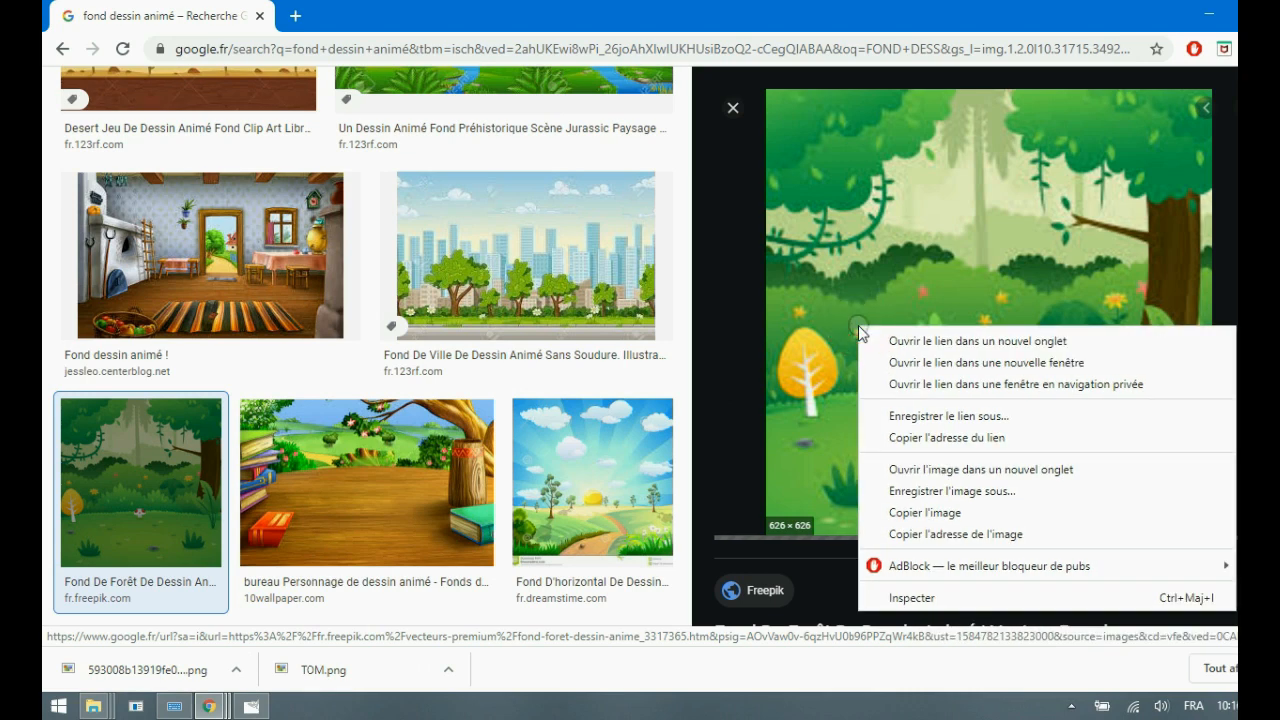
click(930, 491)
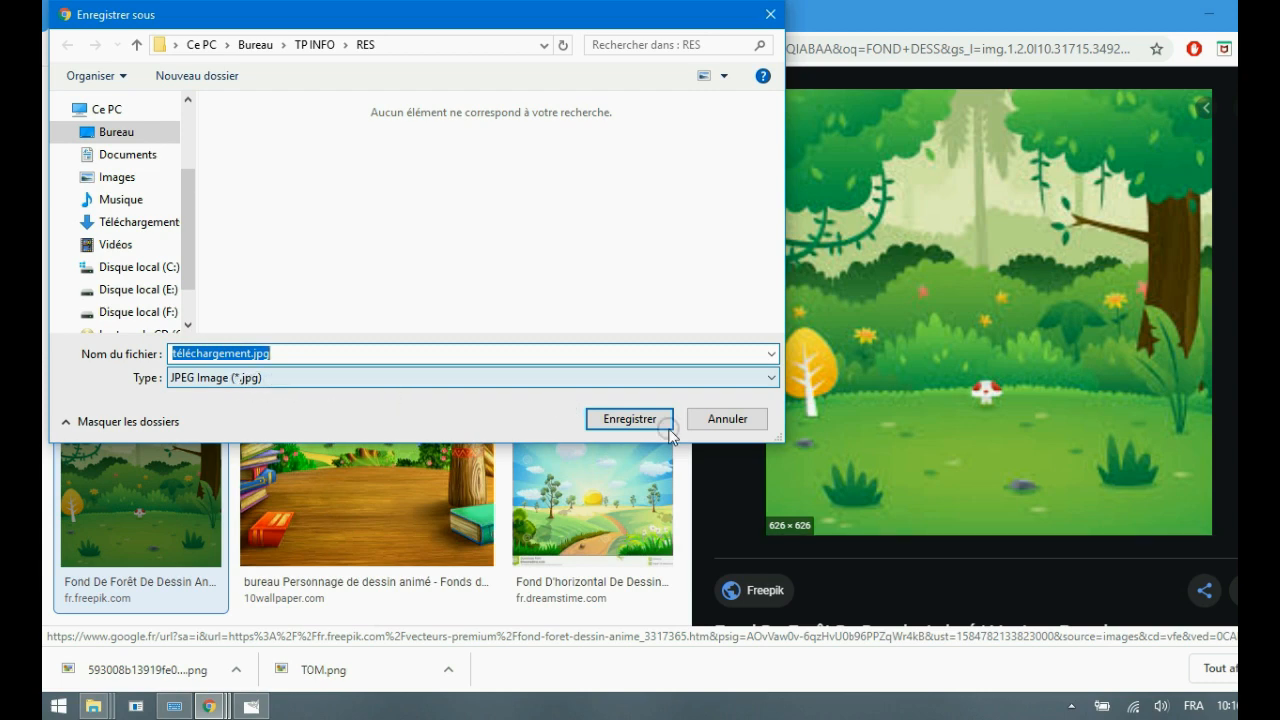
click(730, 419)
Save the forest picture as a JPEG image in the RES folder under the suggested name téléchargement.jpg.
right_click(870, 364)
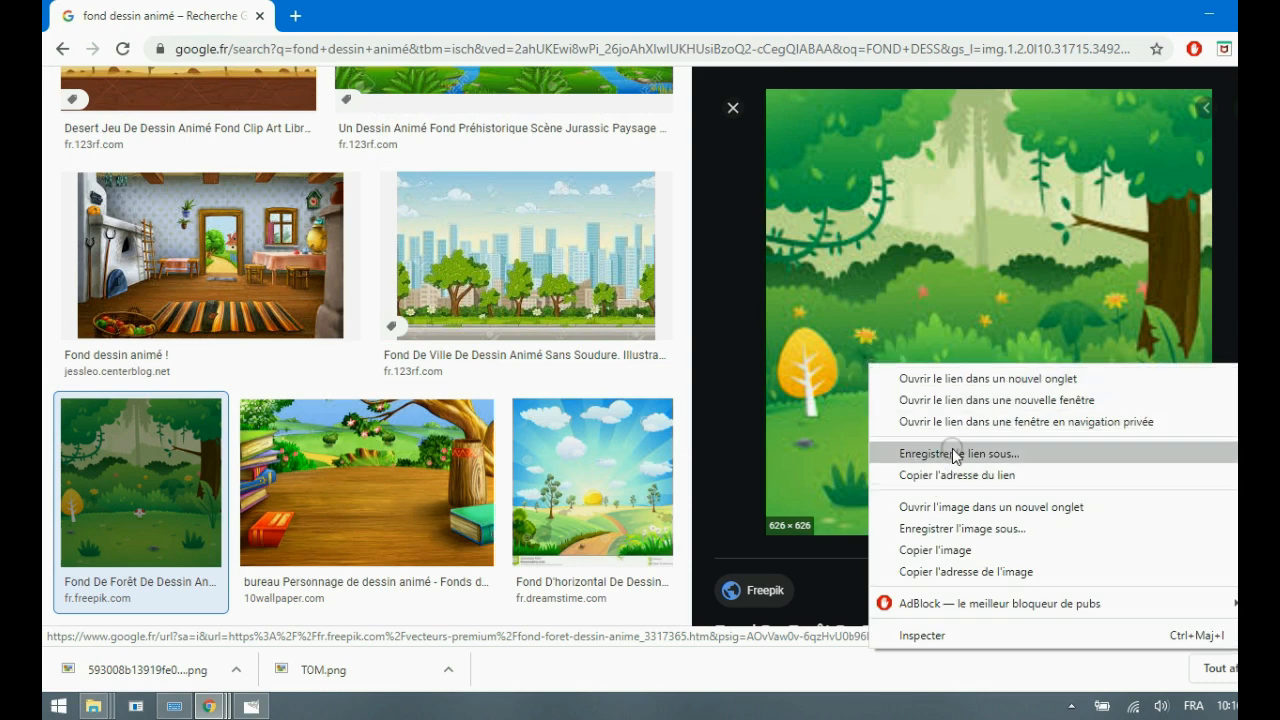
click(958, 528)
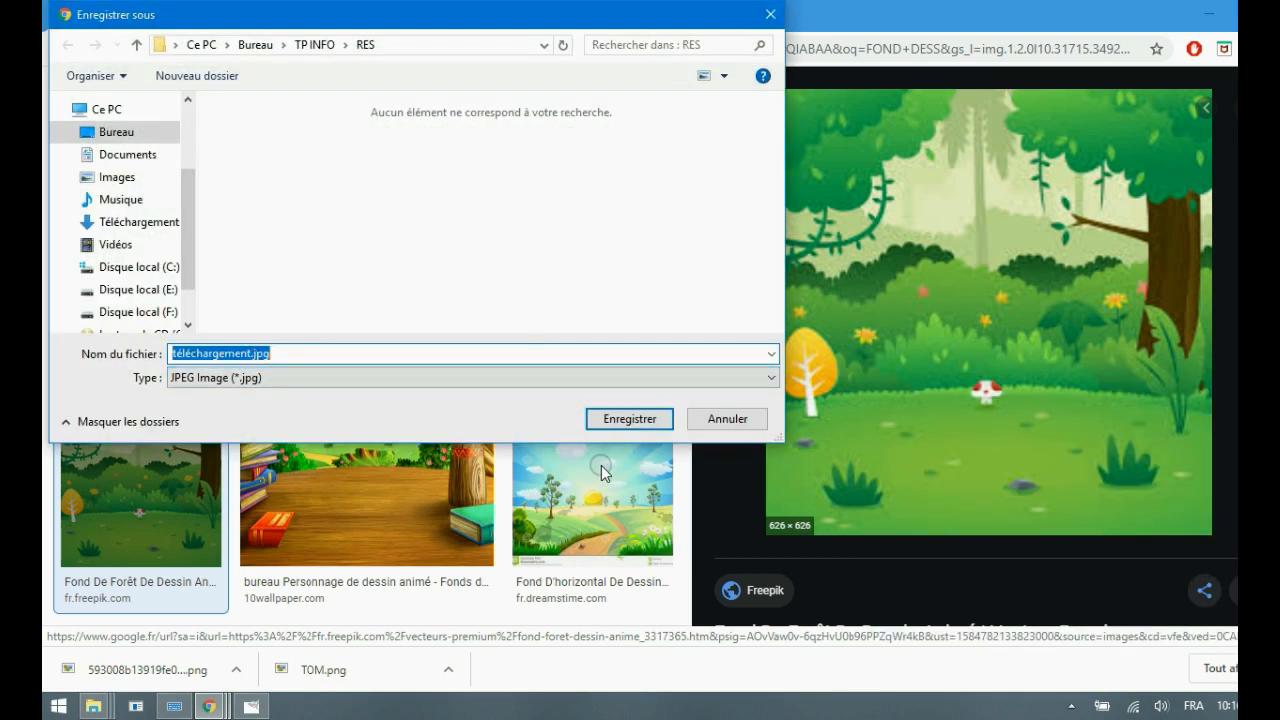
click(624, 421)
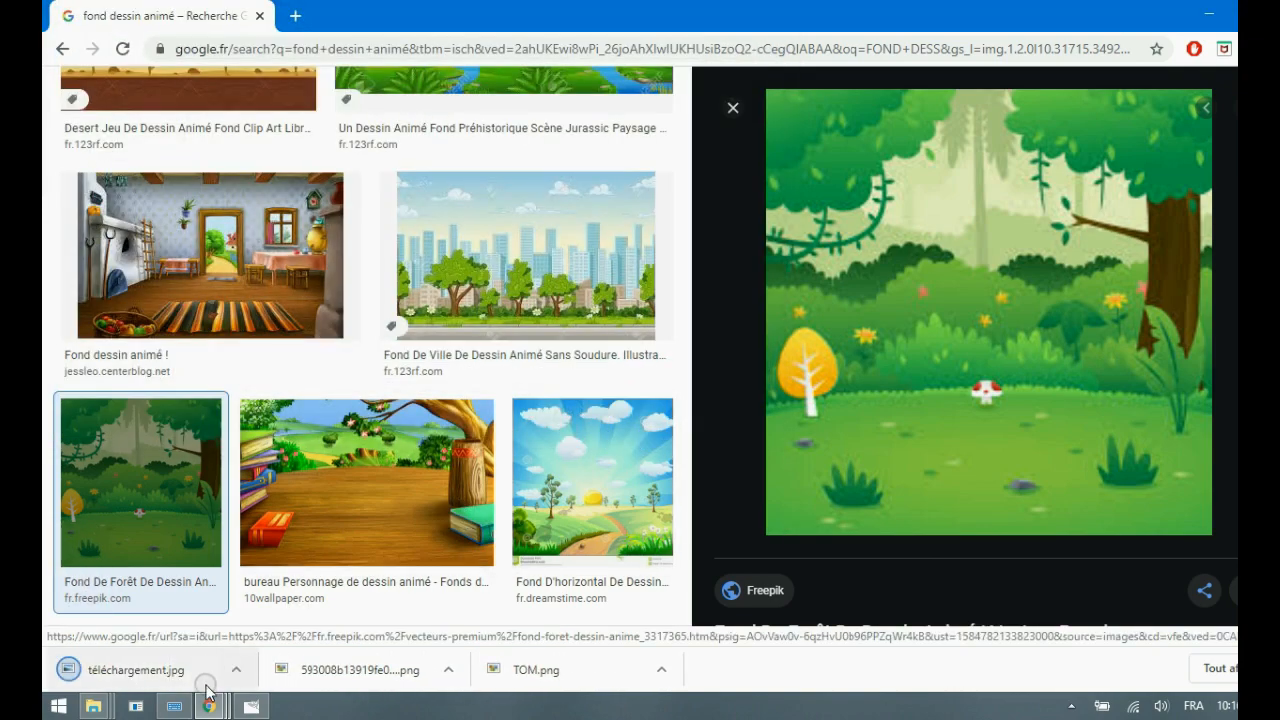
Switch to GIMP and open téléchargement.jpg from the desktop's TP INFO/RES folder as a layer.
click(251, 706)
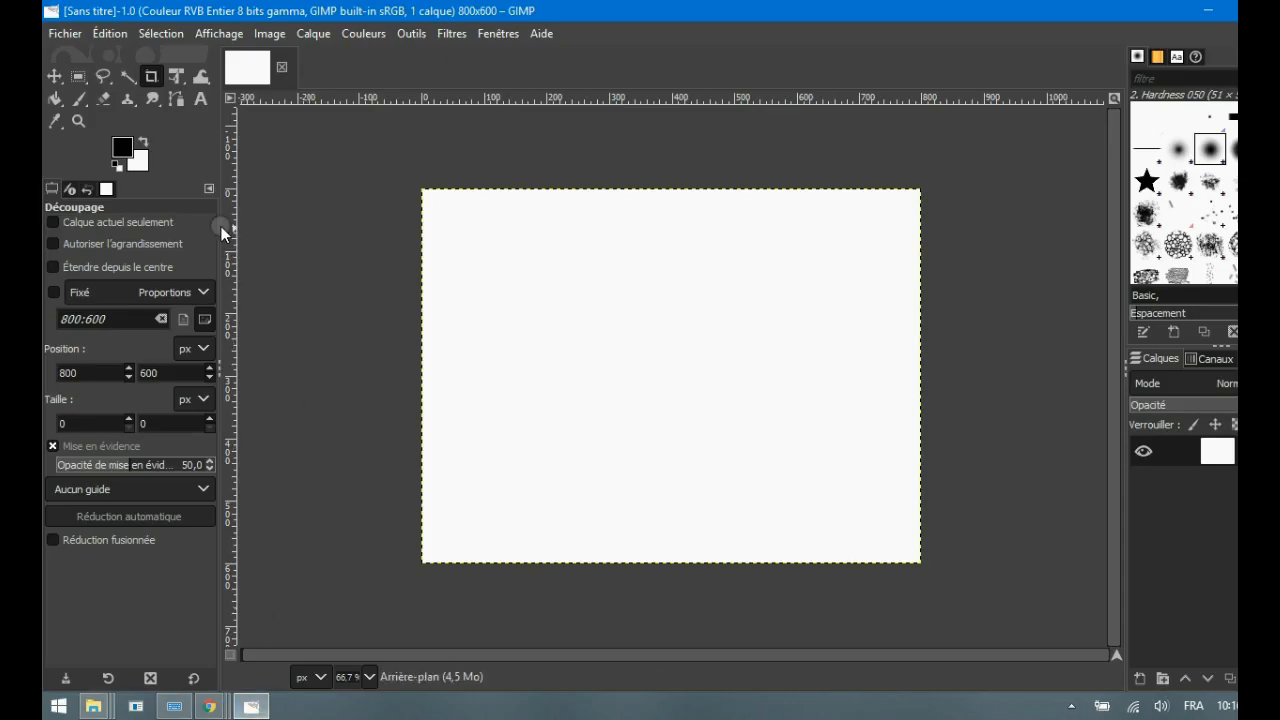
click(59, 33)
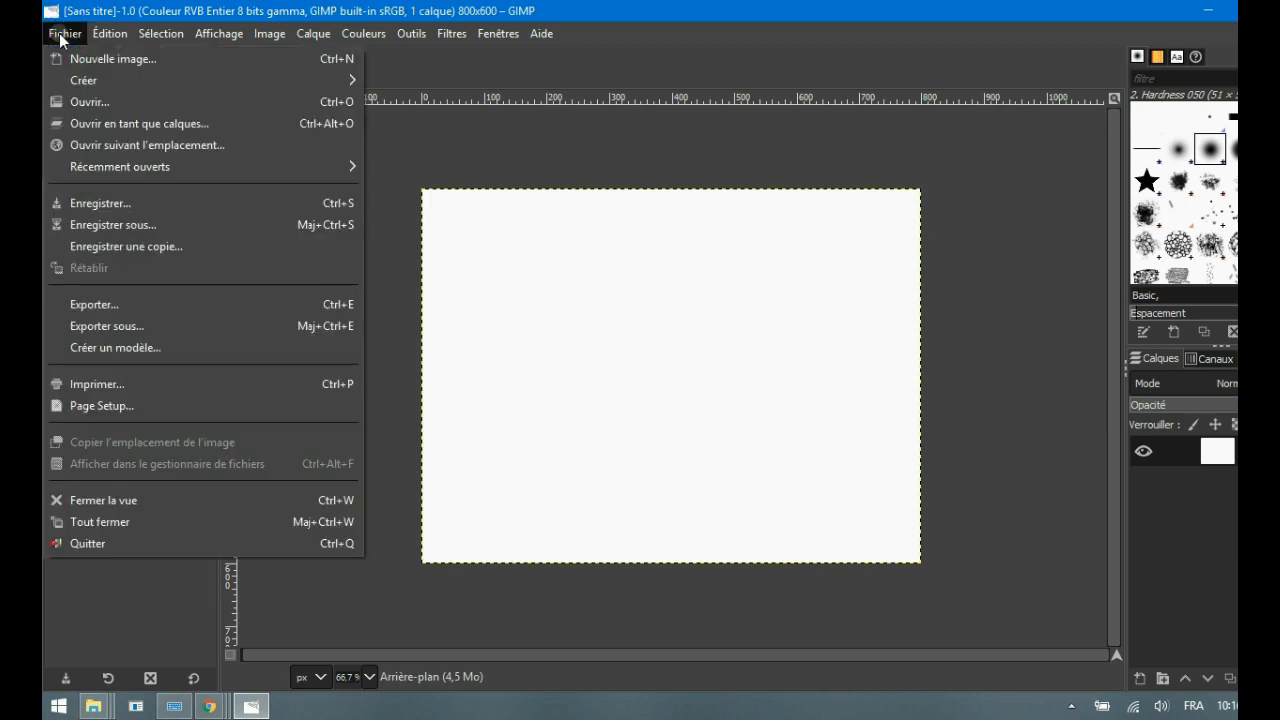
click(97, 123)
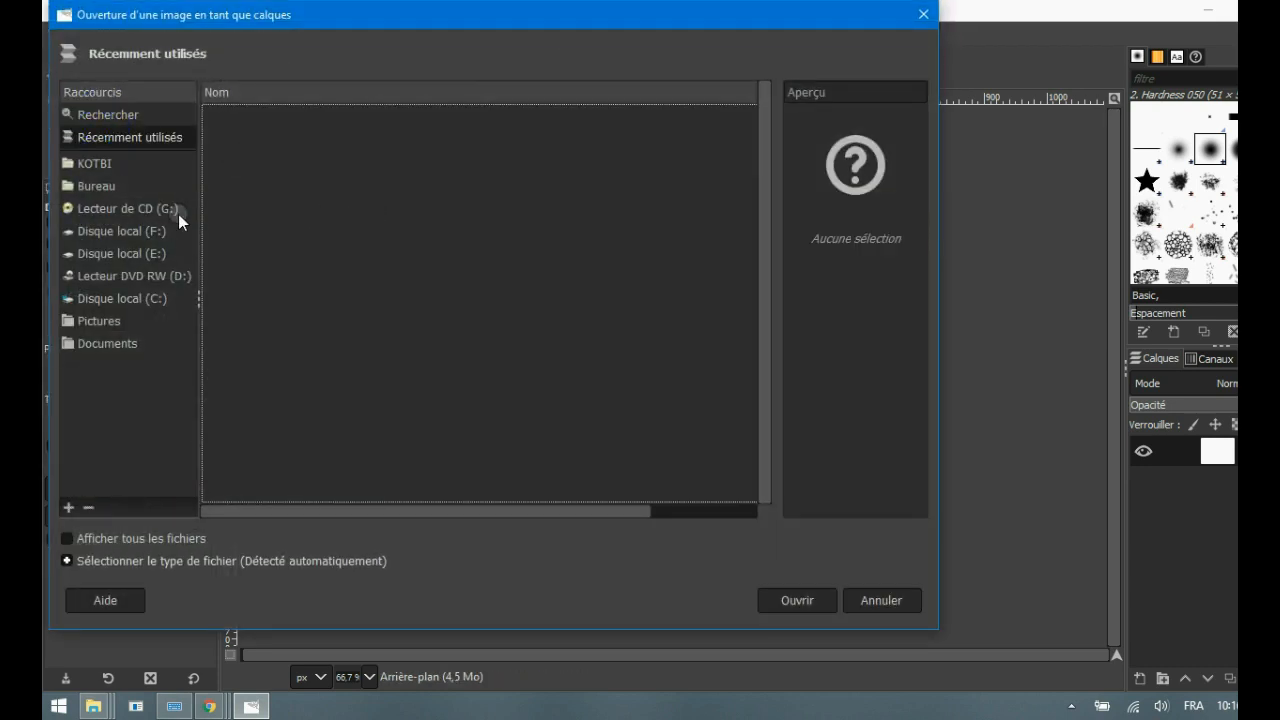
click(93, 185)
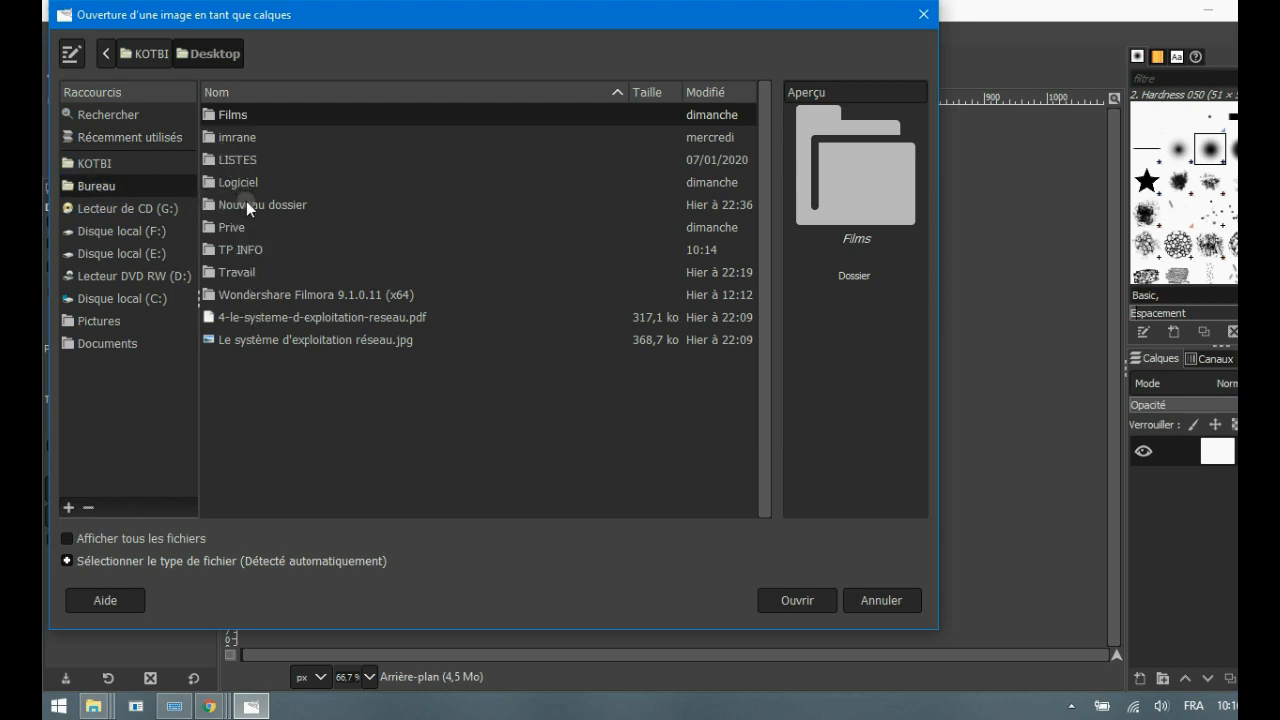
double_click(244, 249)
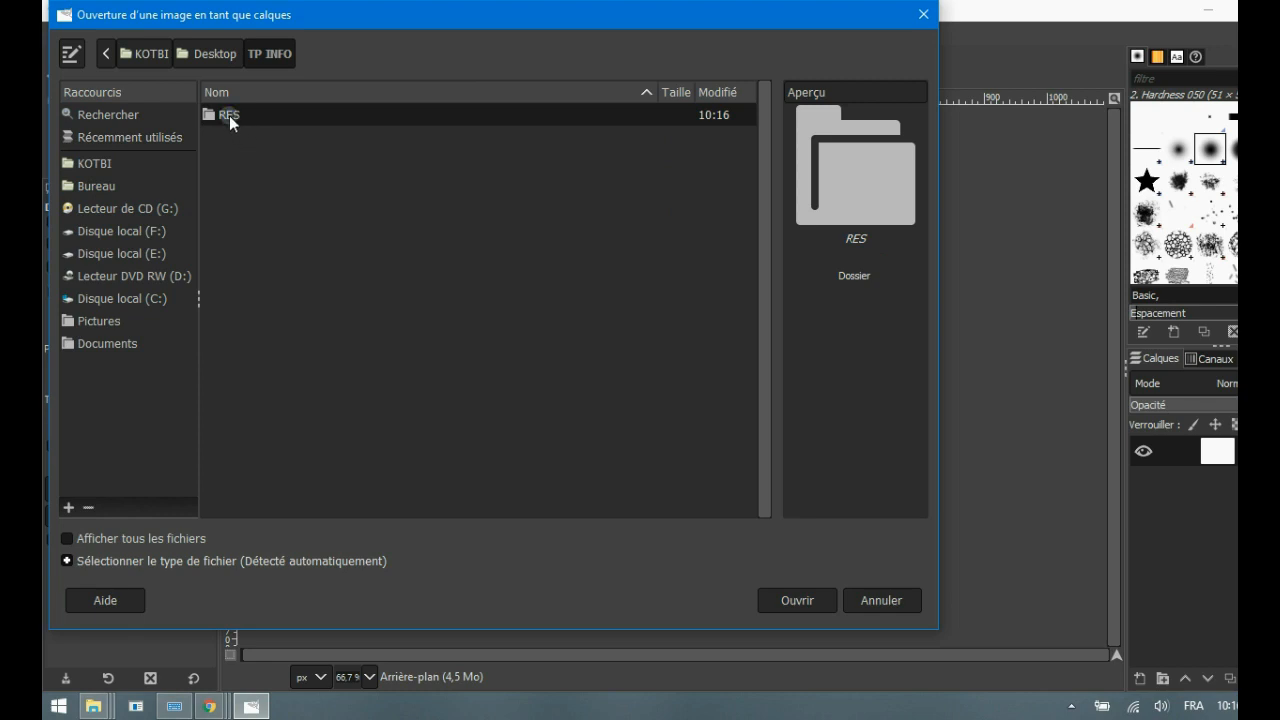
double_click(229, 115)
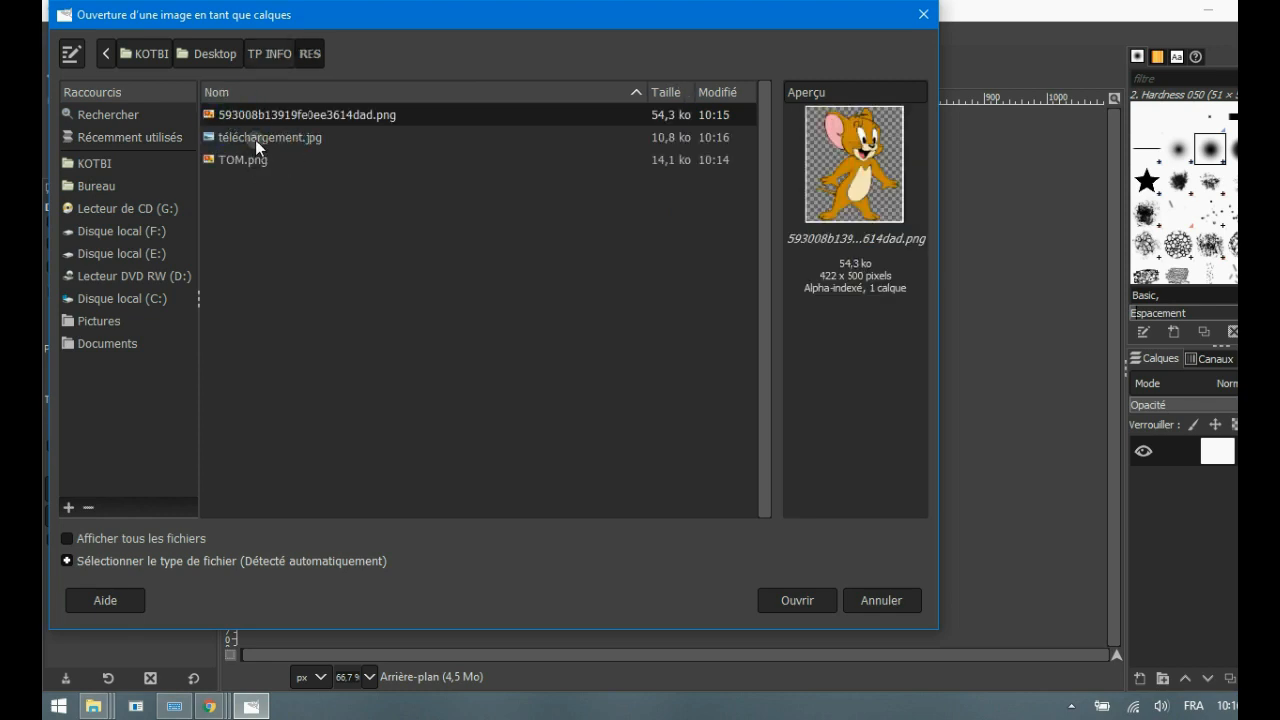
click(255, 140)
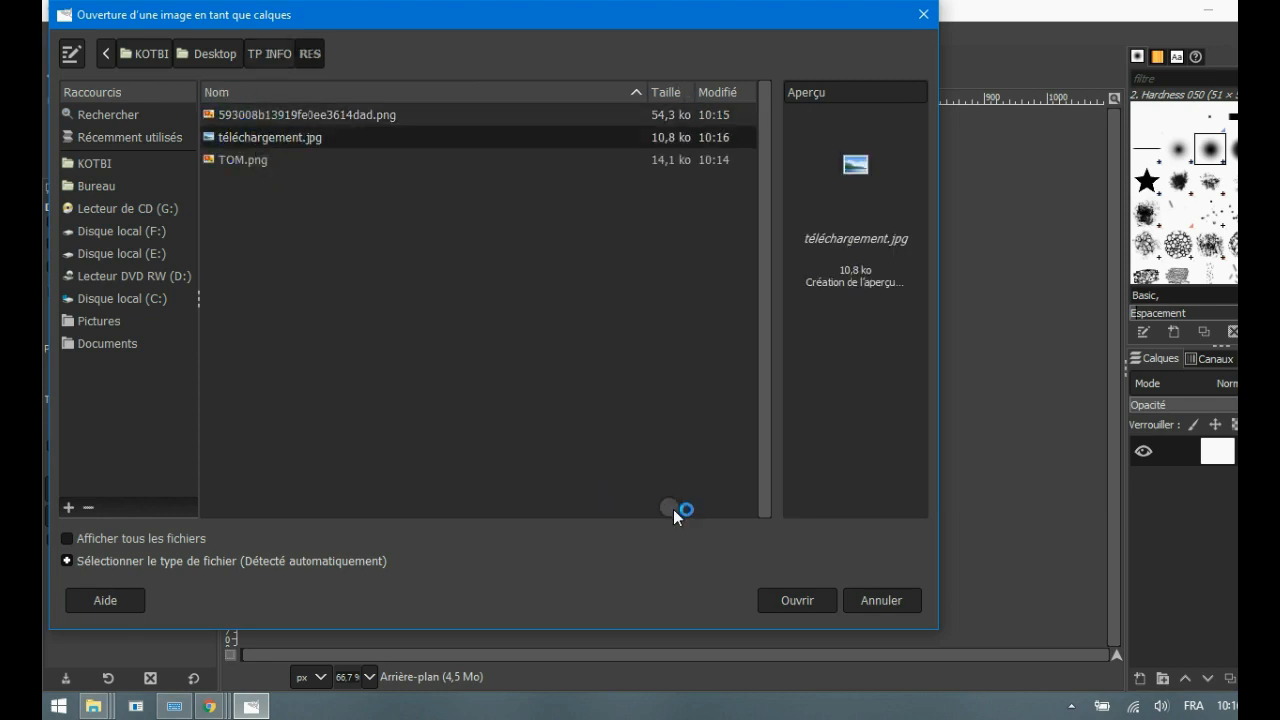
click(810, 600)
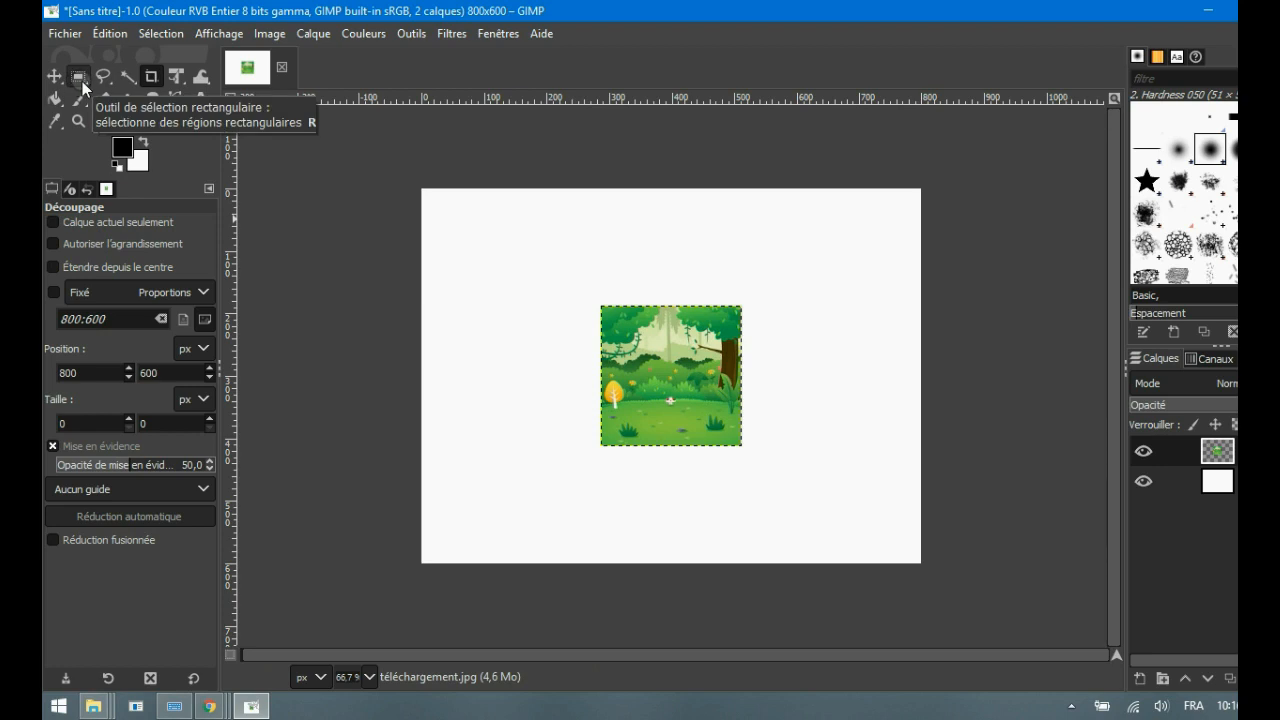
Scale the forest layer proportionally to about 821 x 821 px so it covers the whole canvas.
click(184, 84)
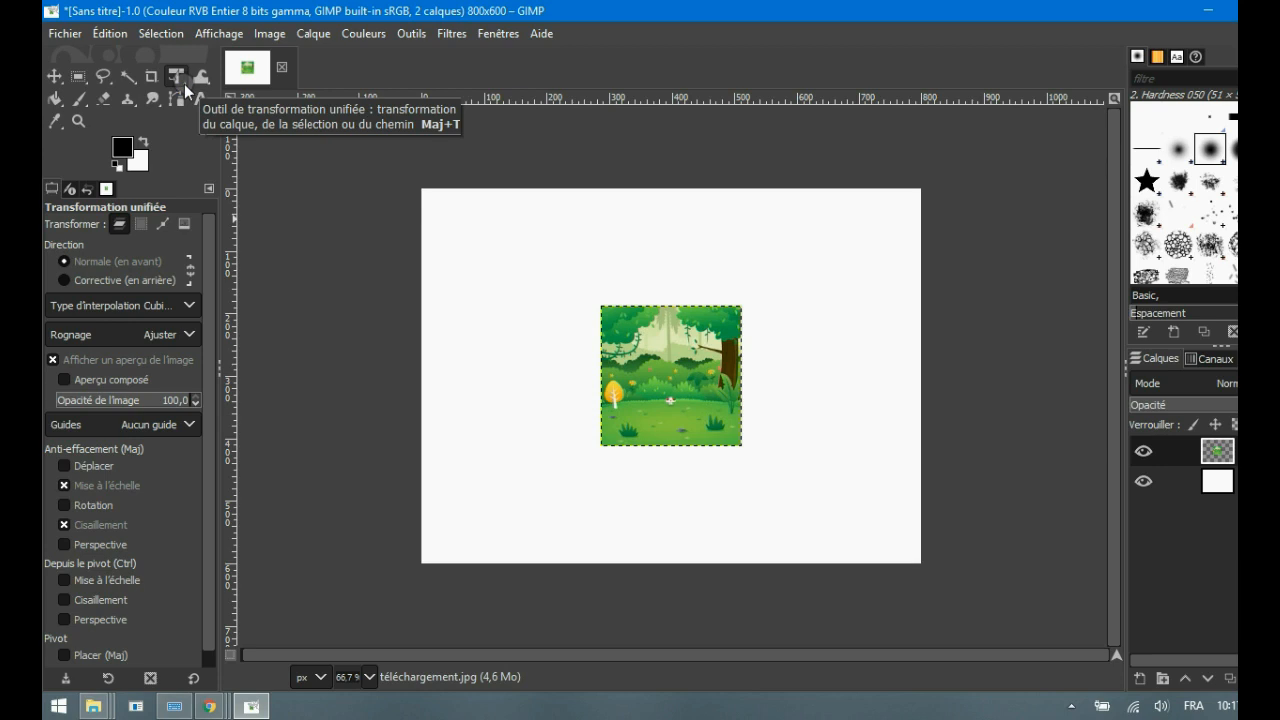
right_click(184, 84)
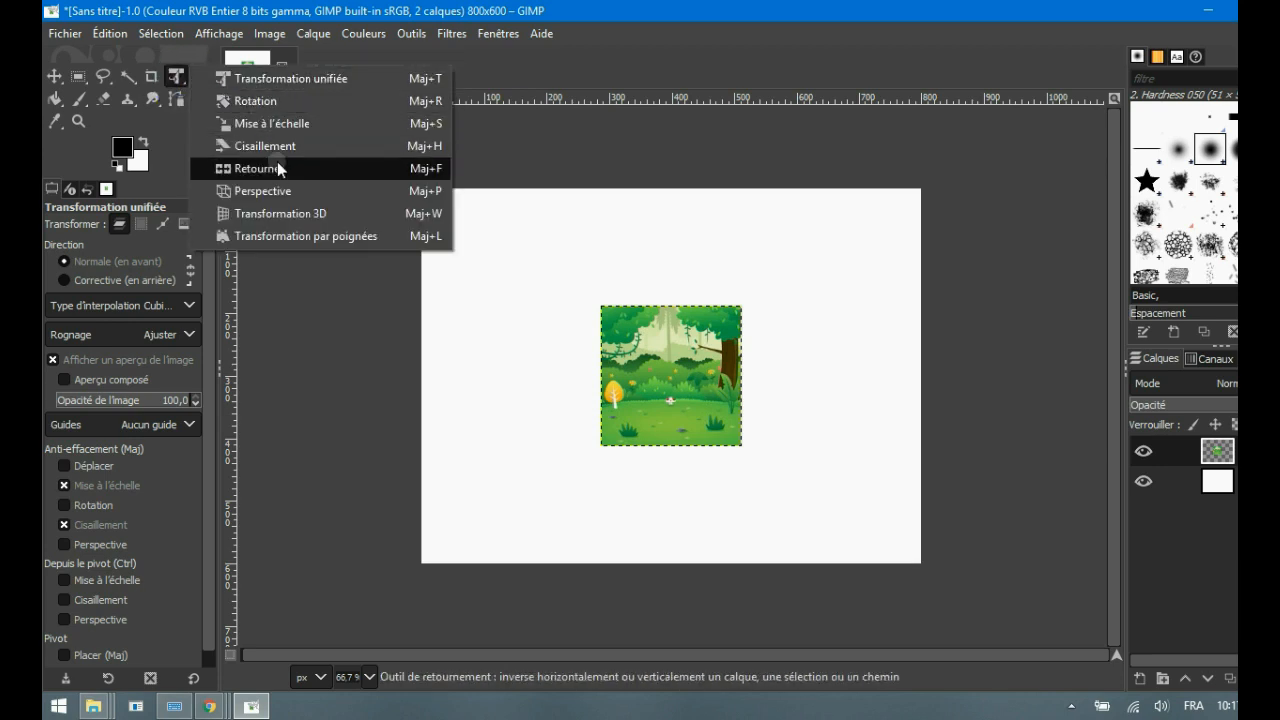
click(272, 126)
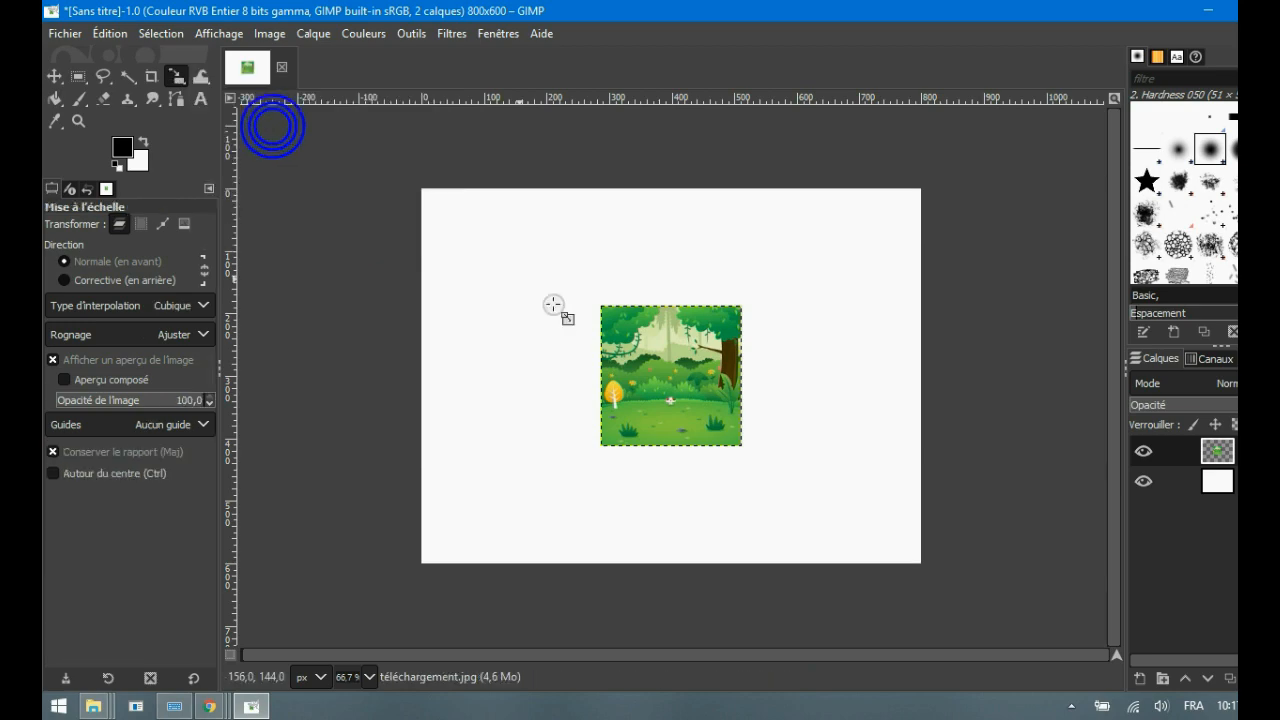
click(603, 309)
drag(600, 306, 417, 122)
drag(766, 466, 986, 517)
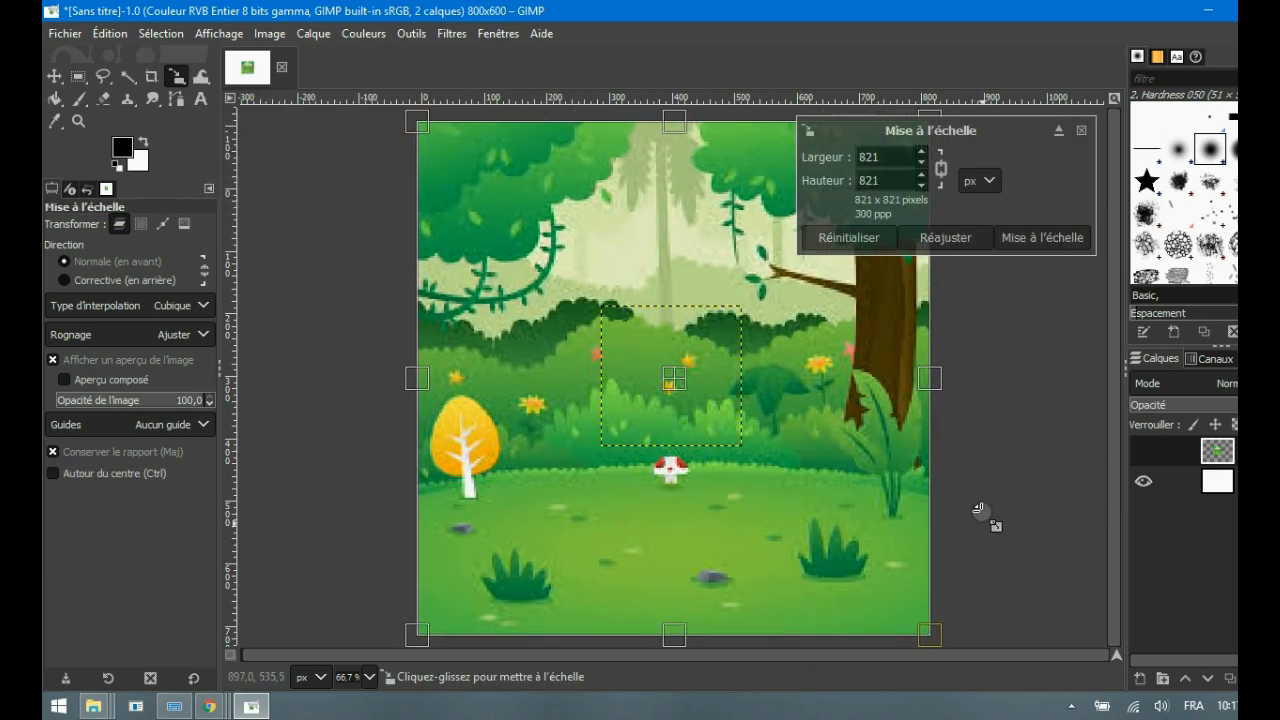
click(1040, 242)
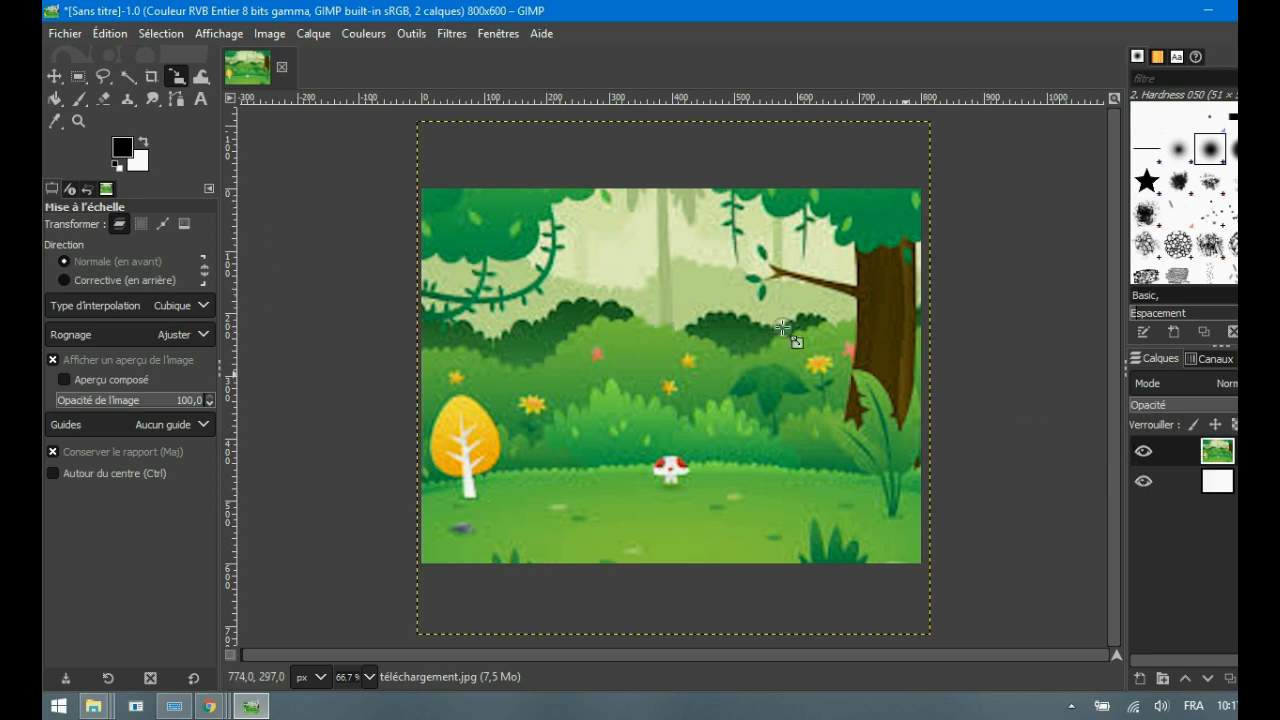
Open TOM.png from the RES folder as a layer and move Tom down onto the grass near the tree trunk.
click(60, 37)
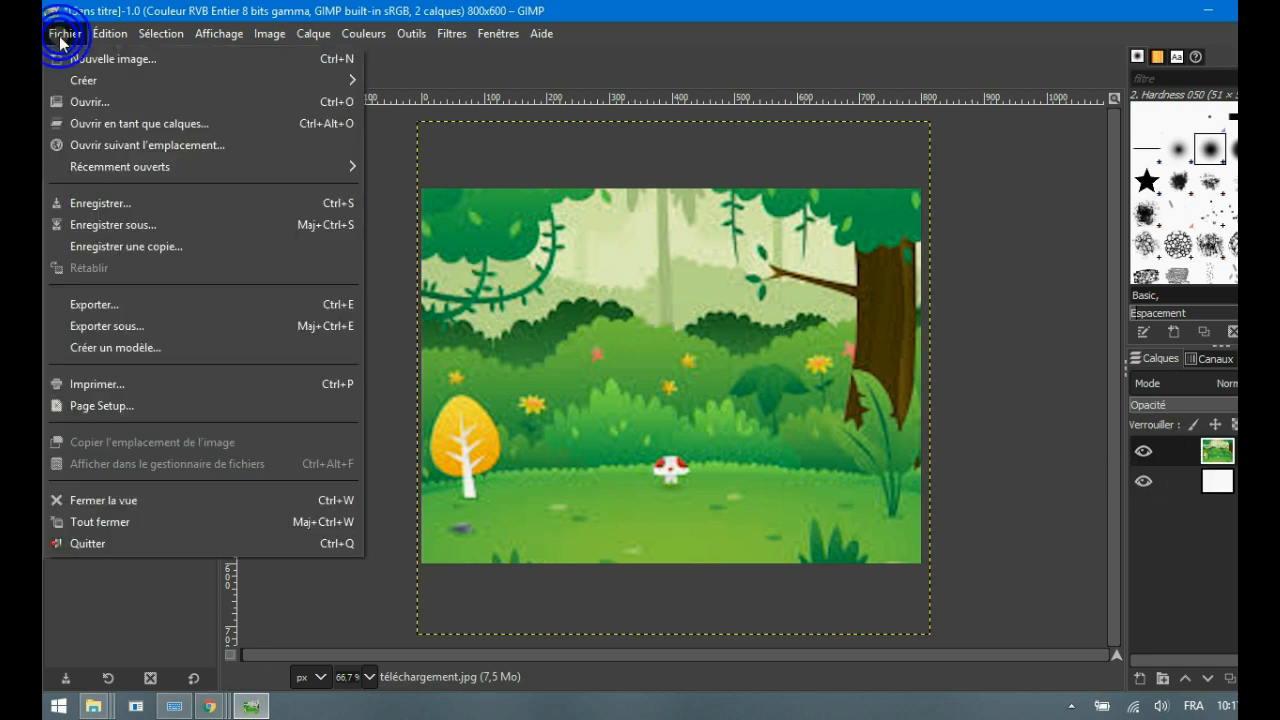
click(117, 126)
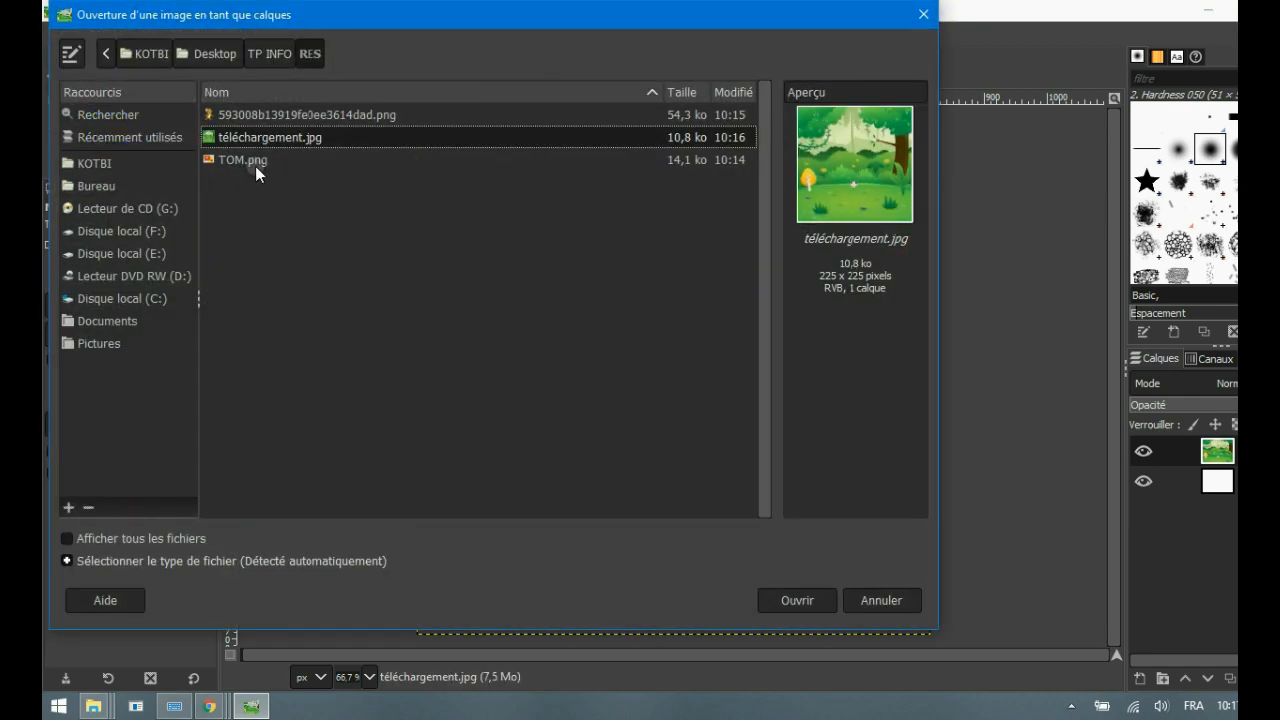
click(242, 163)
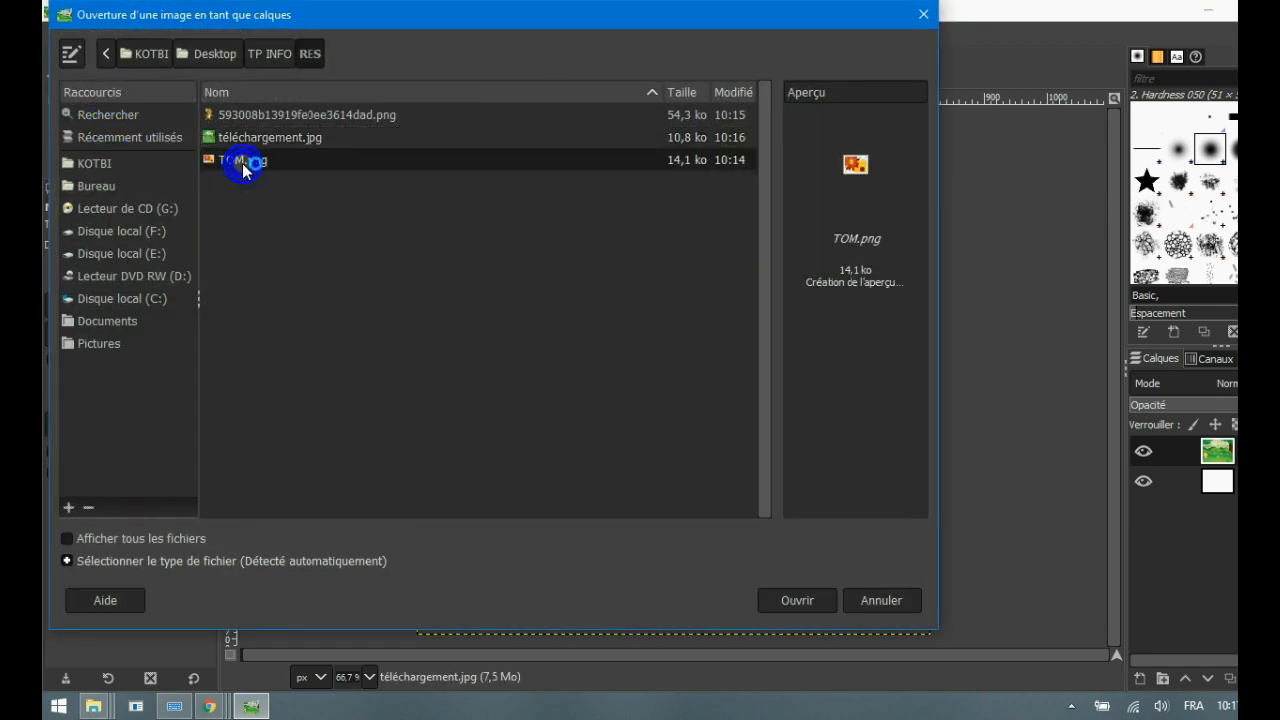
click(805, 601)
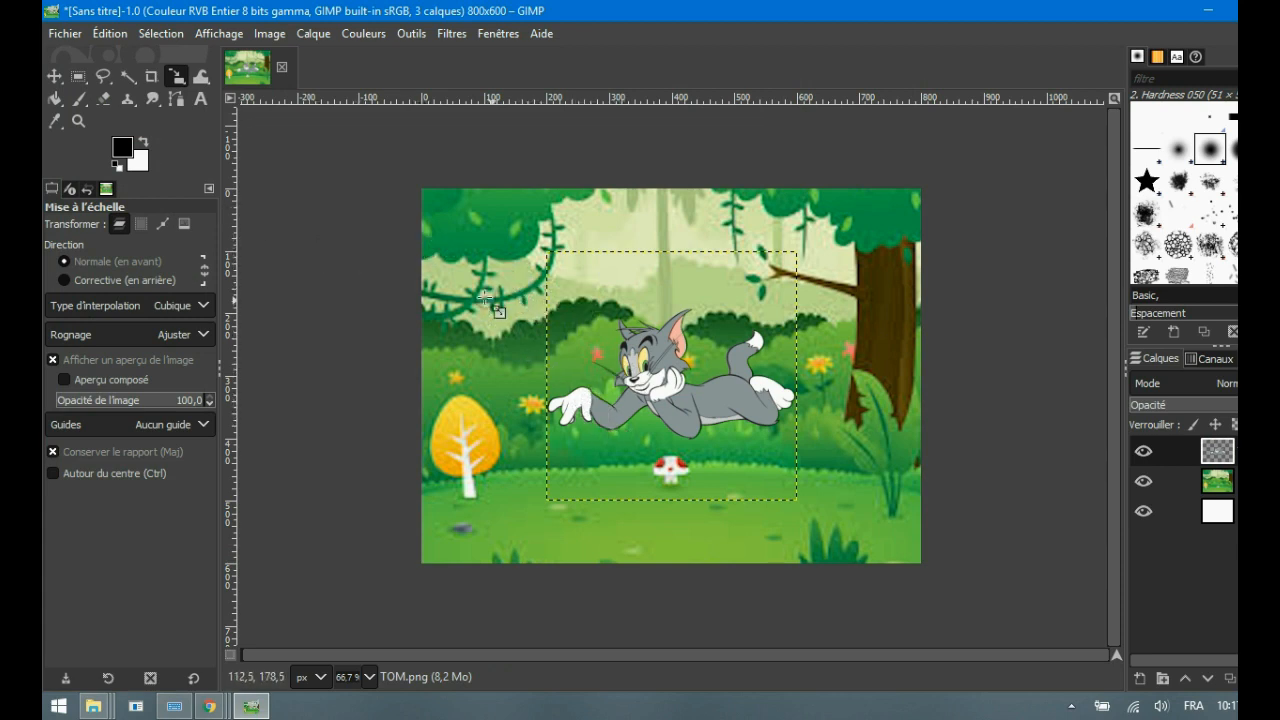
click(55, 78)
drag(676, 382, 766, 476)
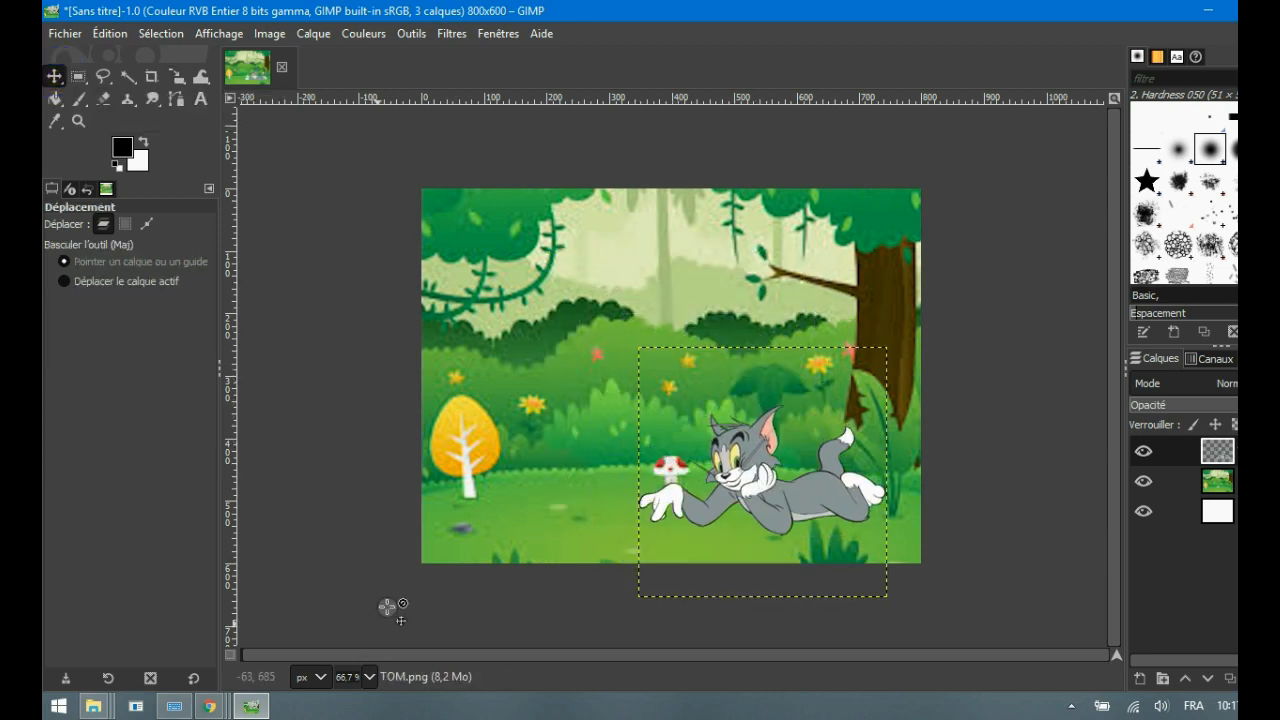
Make the forest layer active and open the Jerry picture 593008b13919fe0ee3614dad.png as a layer directly above it.
click(1217, 511)
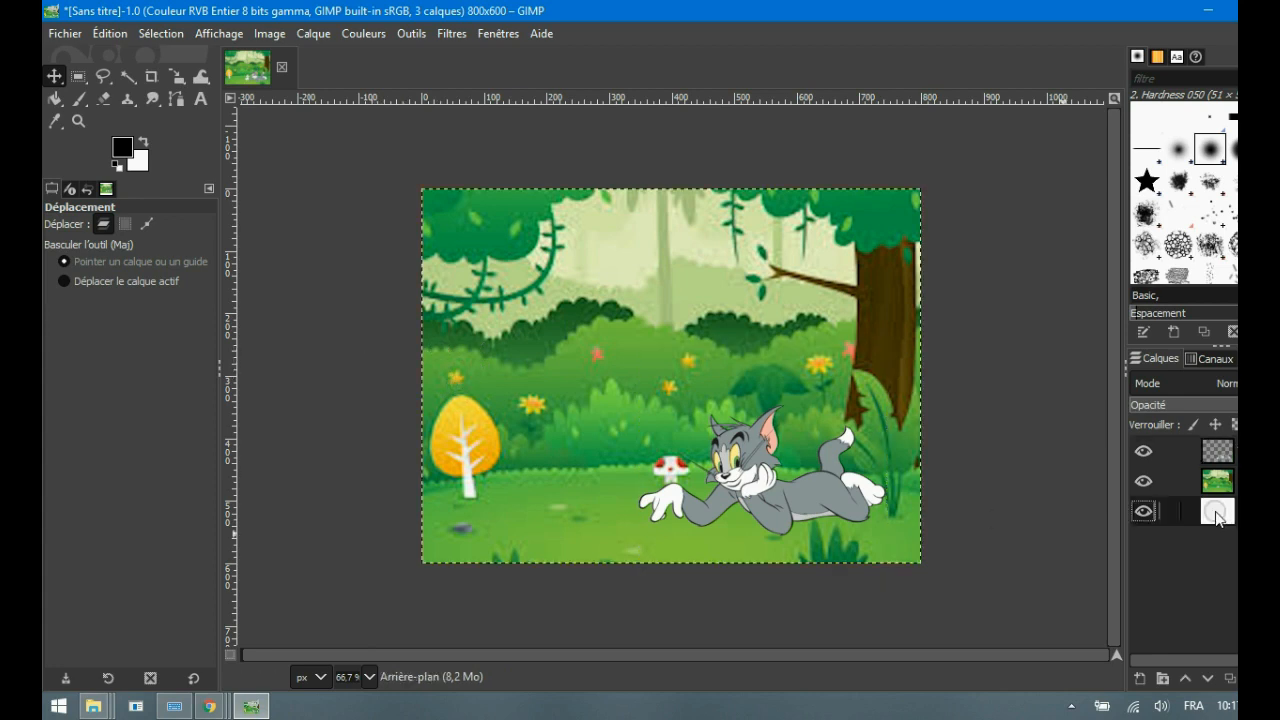
click(1217, 481)
click(1210, 455)
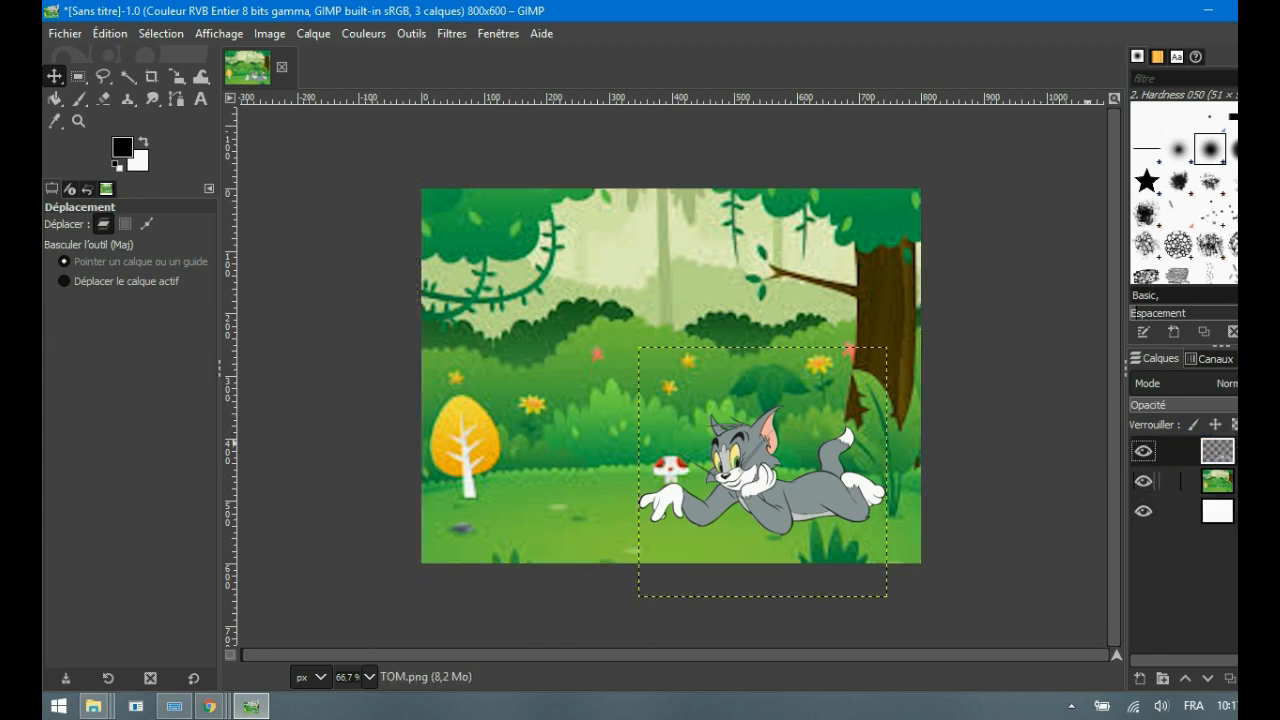
click(1220, 483)
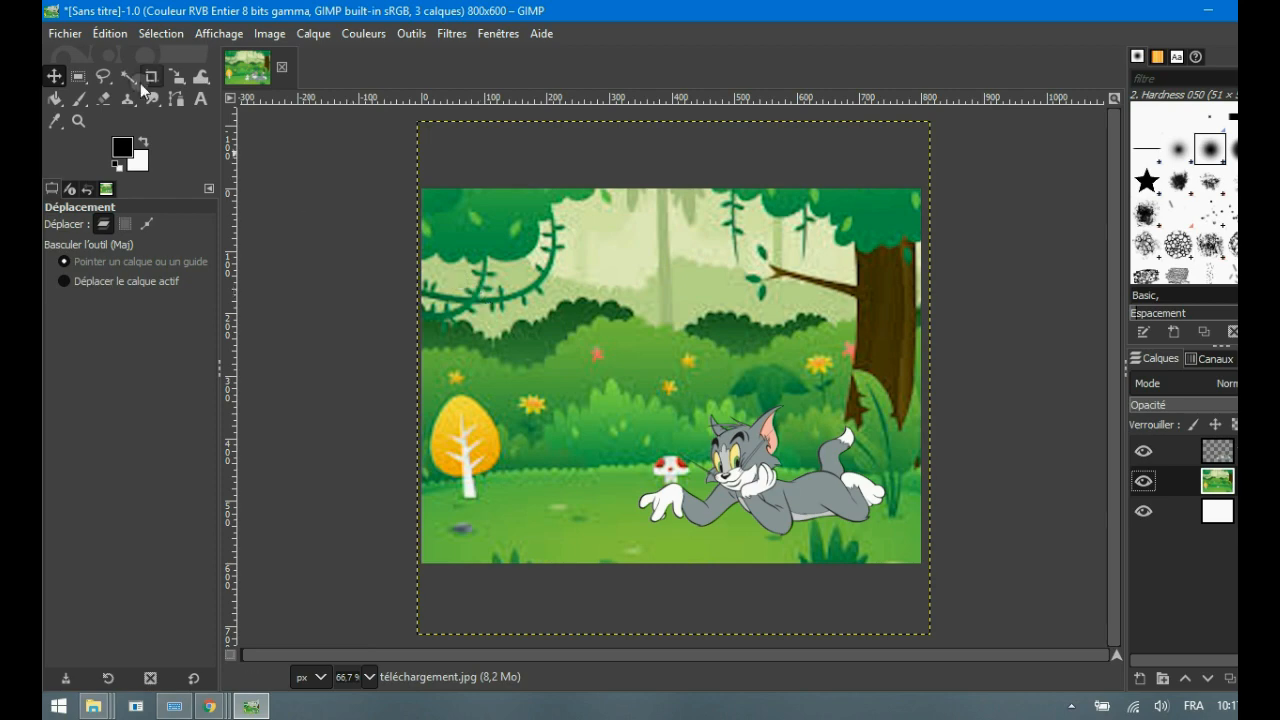
click(61, 38)
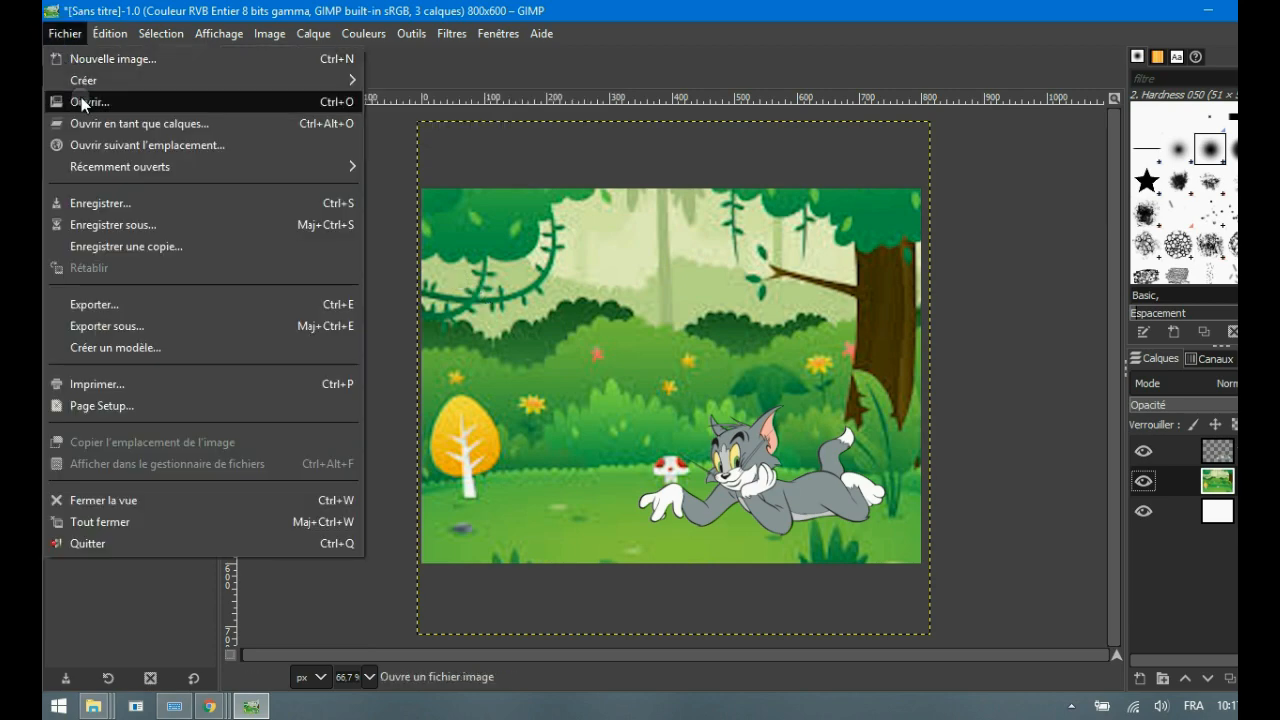
click(89, 124)
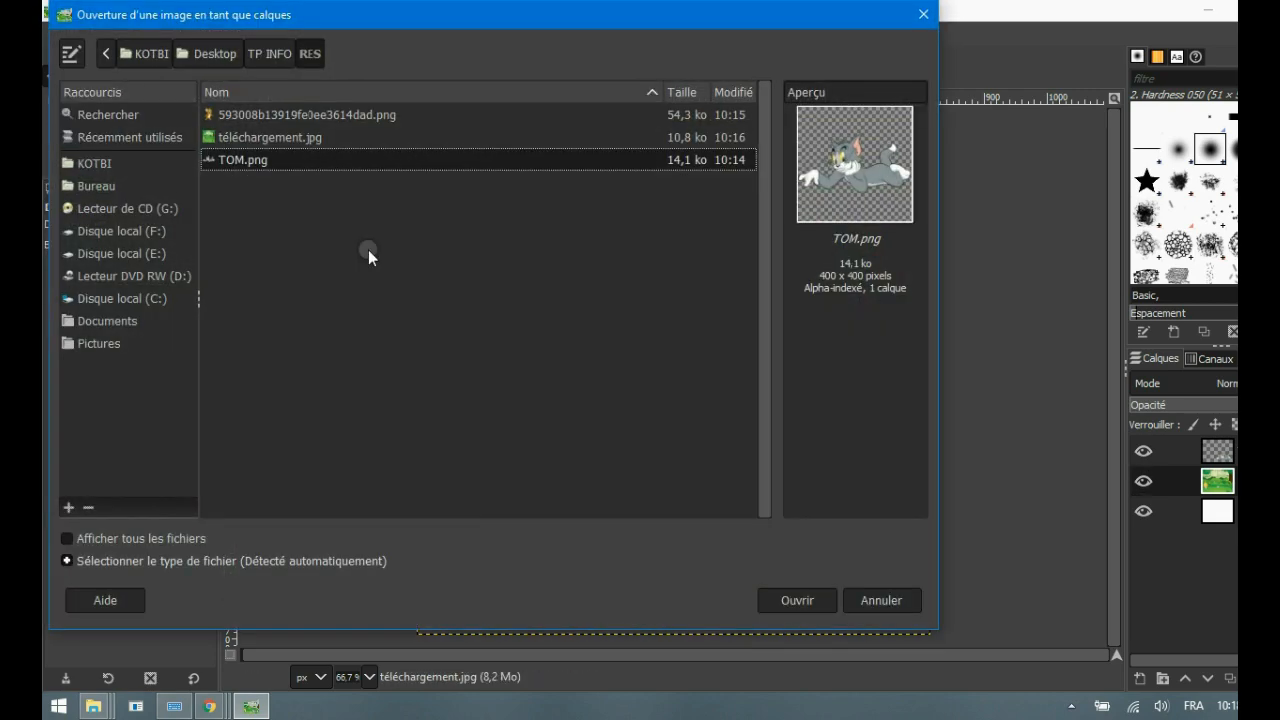
click(251, 116)
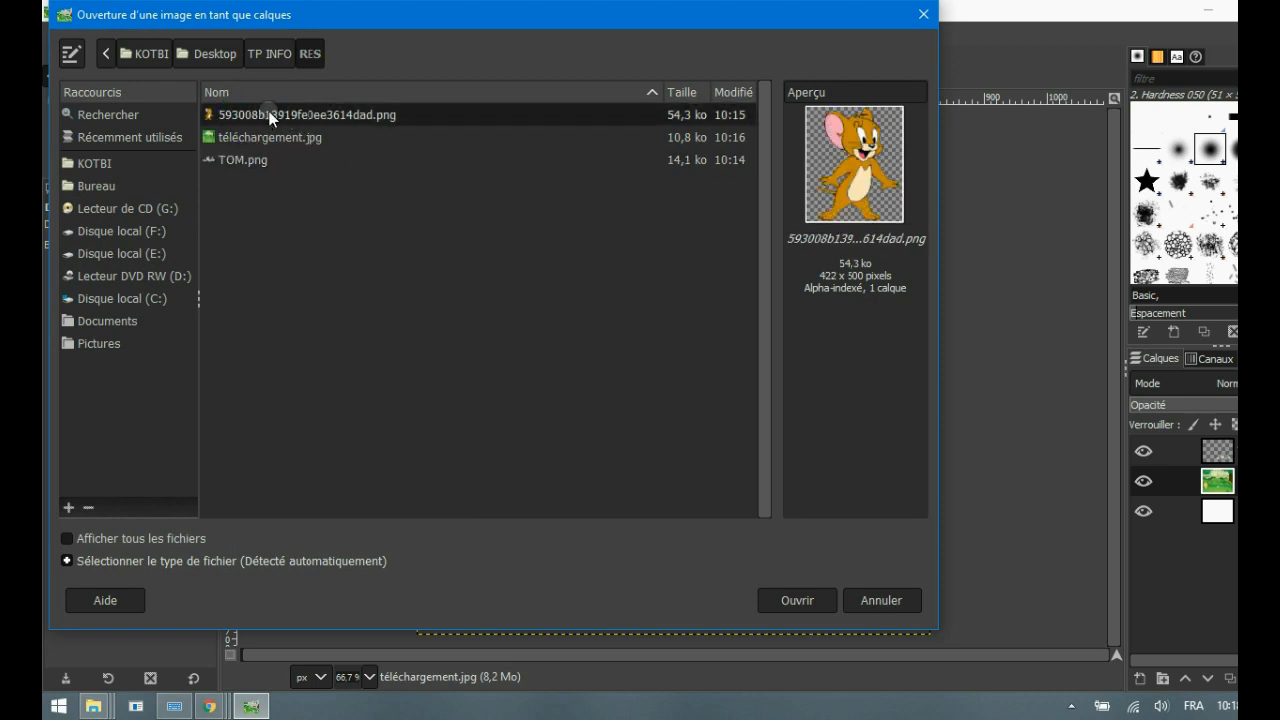
click(807, 601)
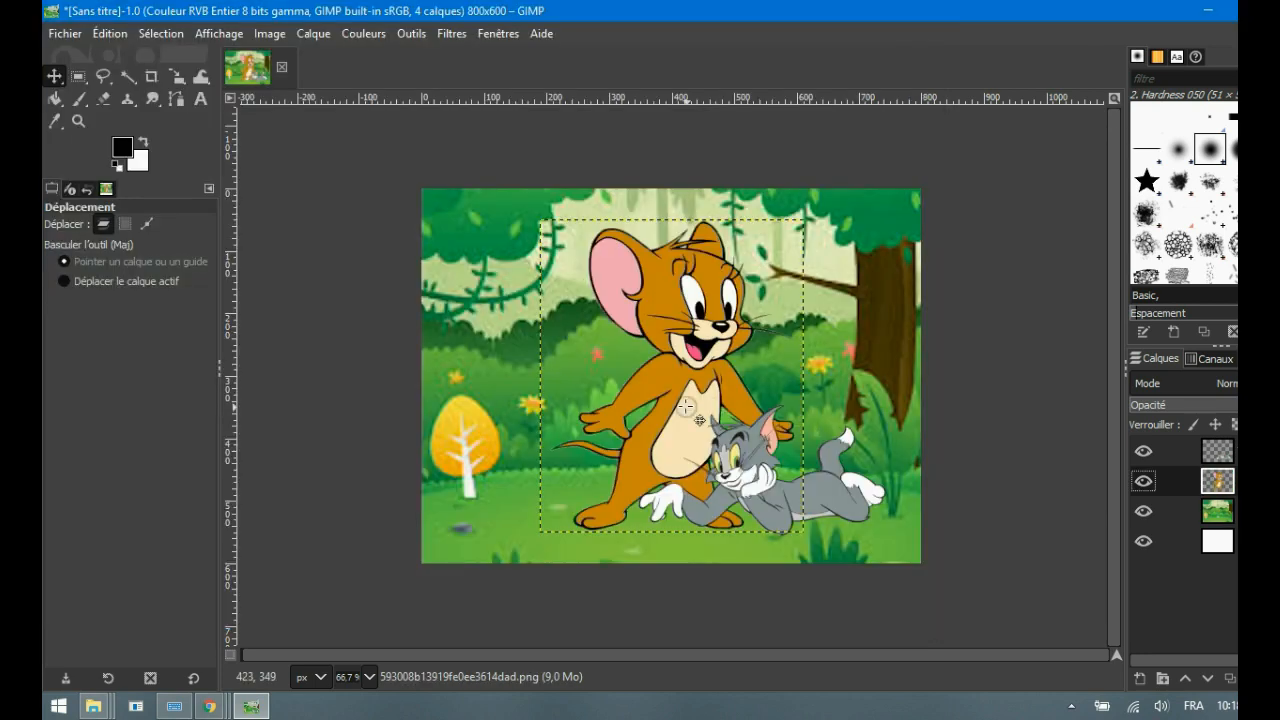
click(204, 82)
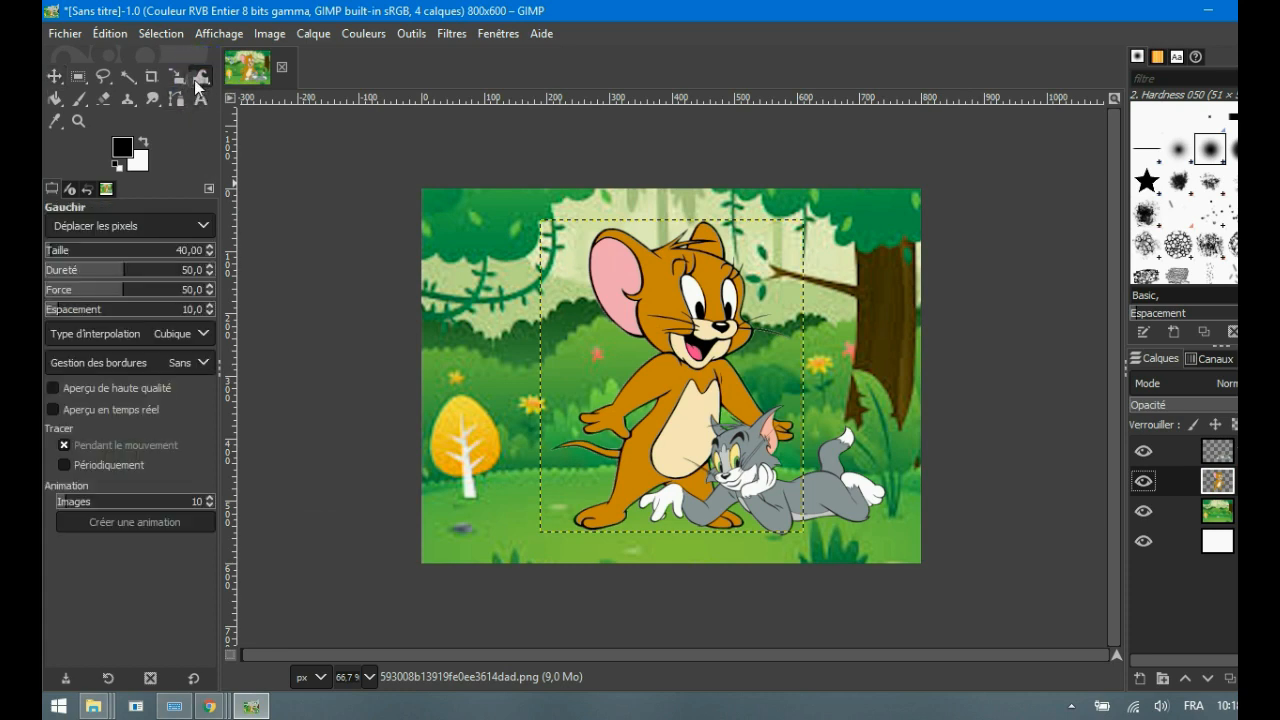
right_click(182, 82)
click(175, 78)
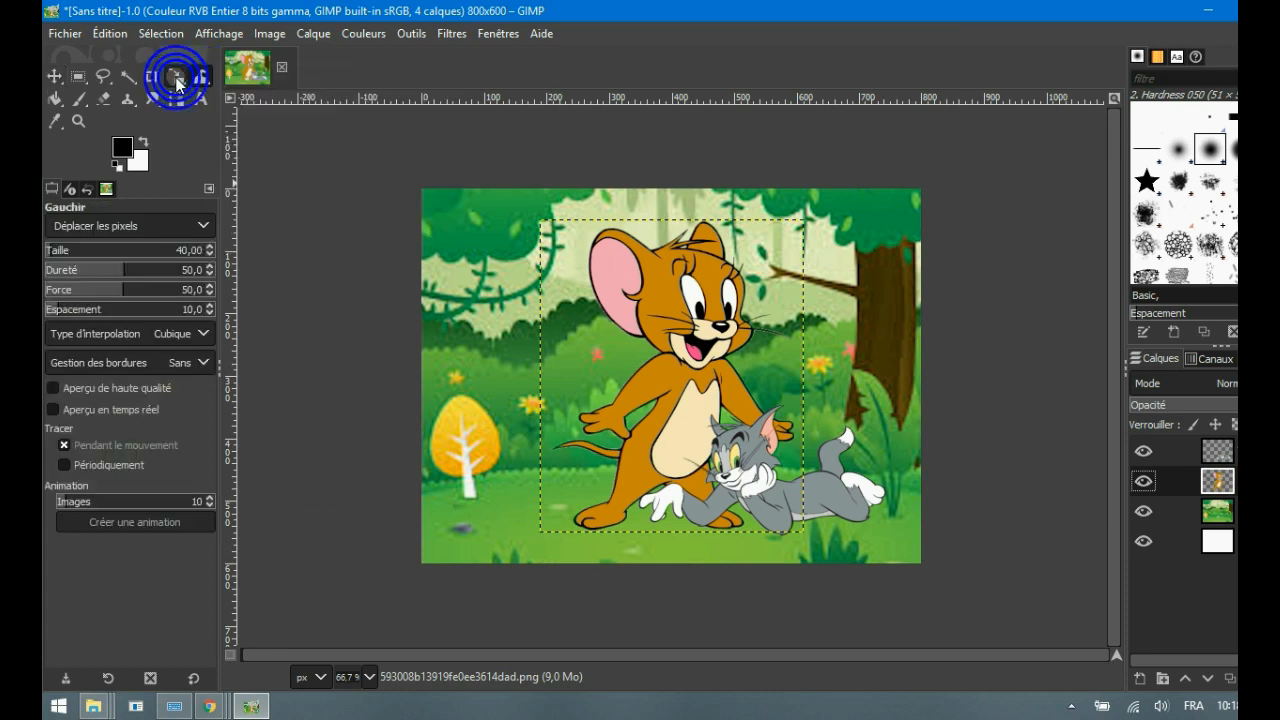
click(672, 324)
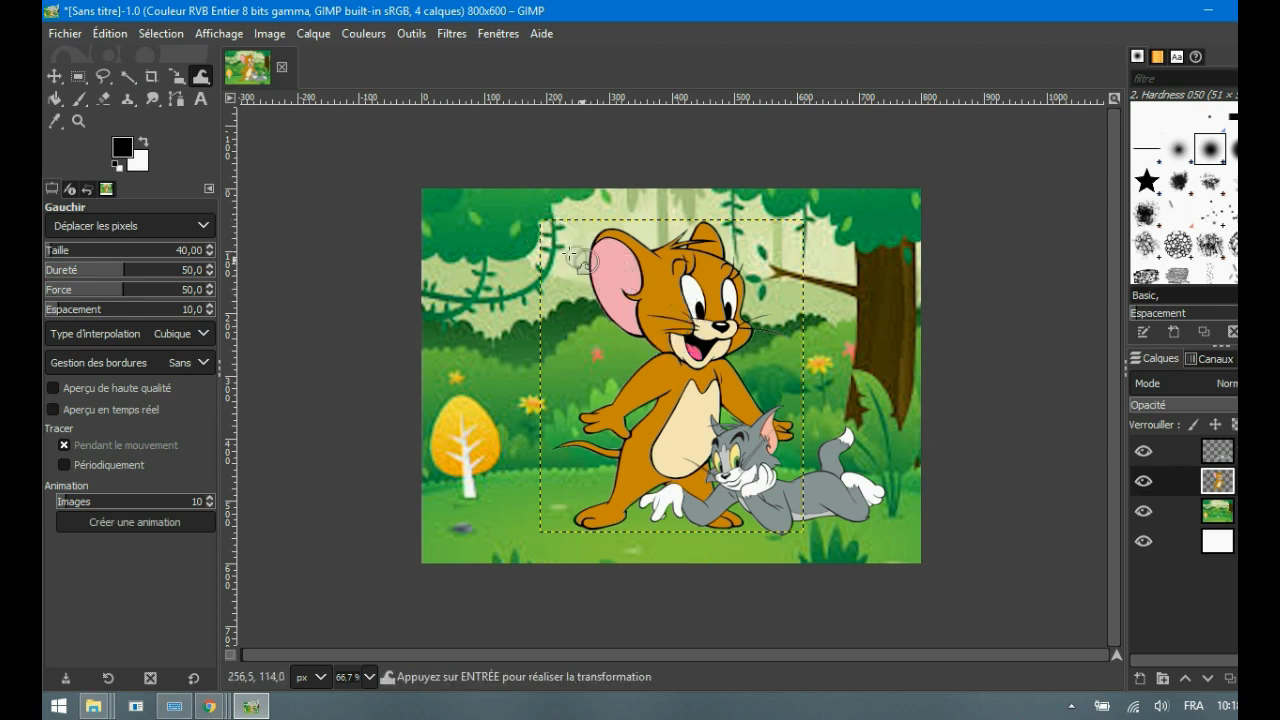
click(654, 296)
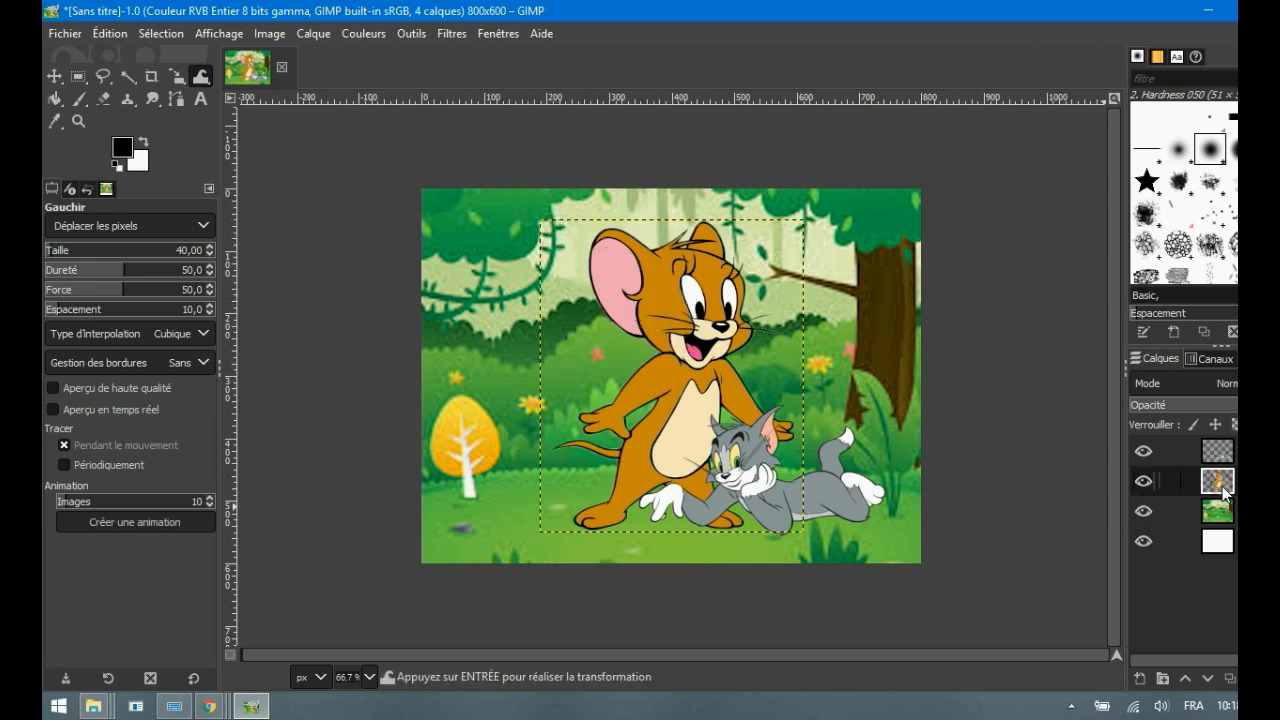
Scale the Jerry layer proportionally to about 114 x 135 px and move him onto the grass between the yellow tree and the mushroom.
click(176, 80)
click(630, 298)
drag(530, 224, 718, 436)
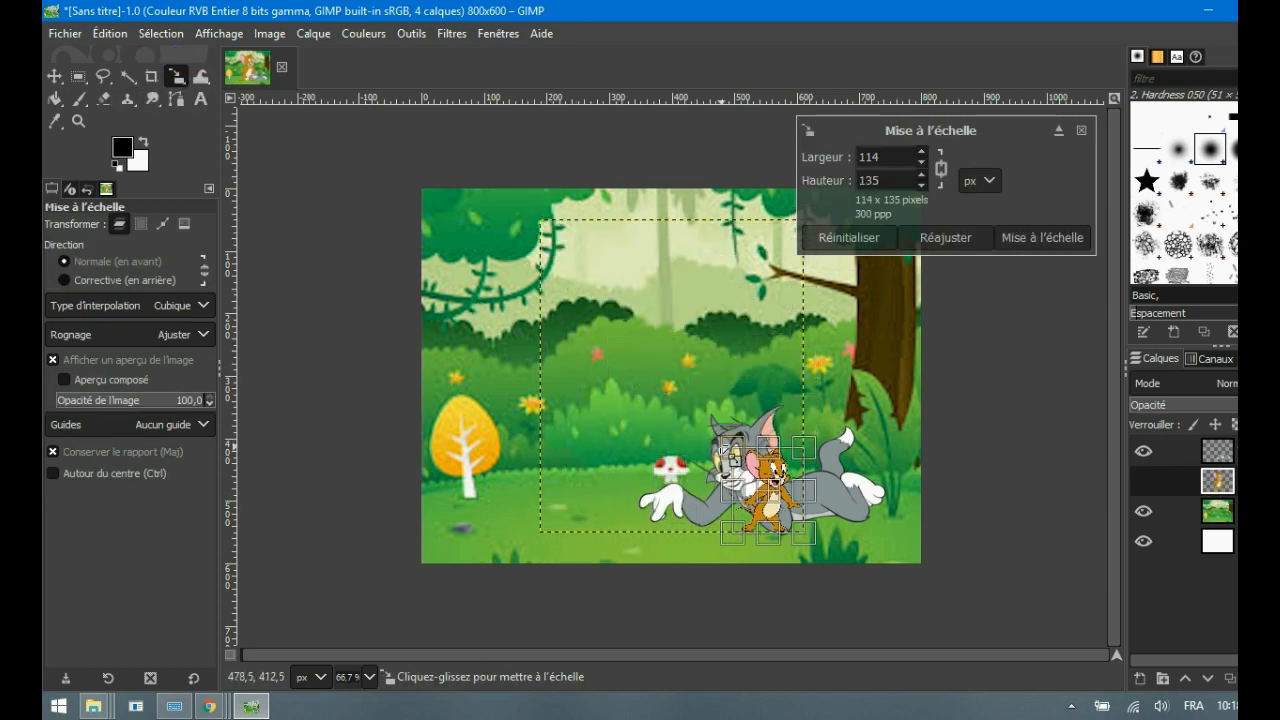
click(1052, 238)
click(54, 76)
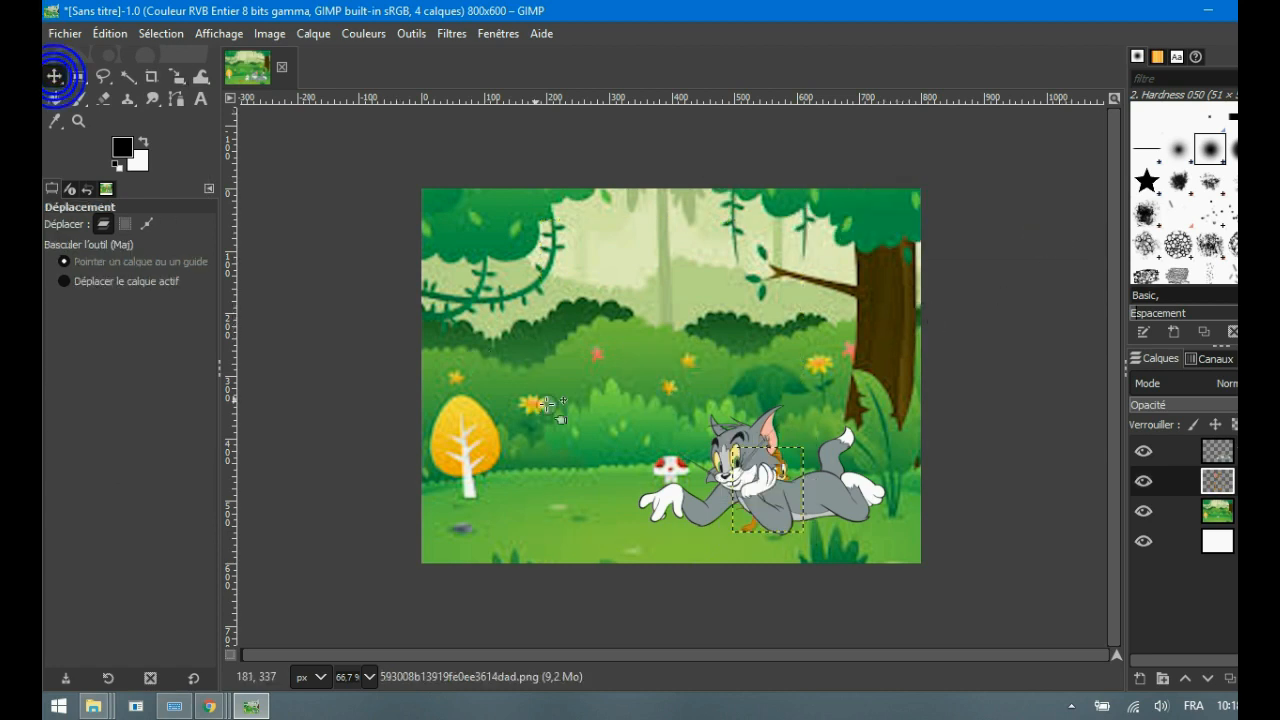
drag(800, 492, 595, 484)
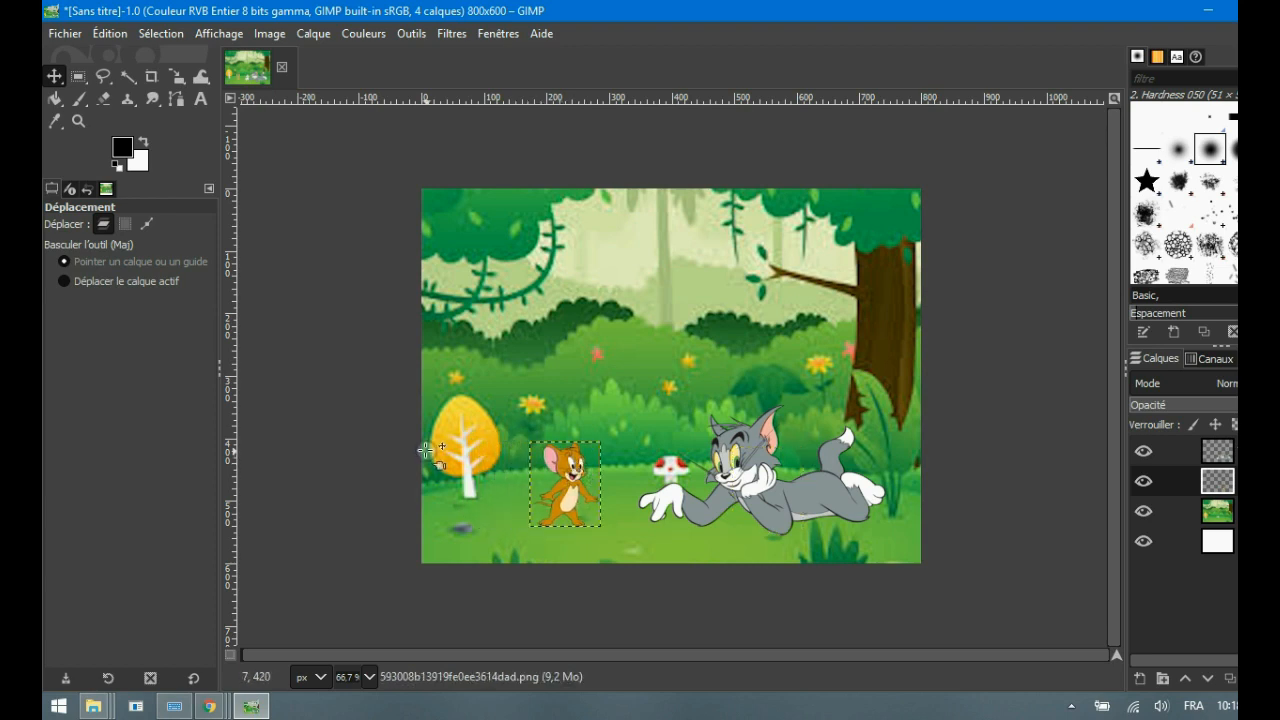
Duplicate the Jerry layer and move the copy beside the original, in front of the yellow tree's trunk.
right_click(1217, 488)
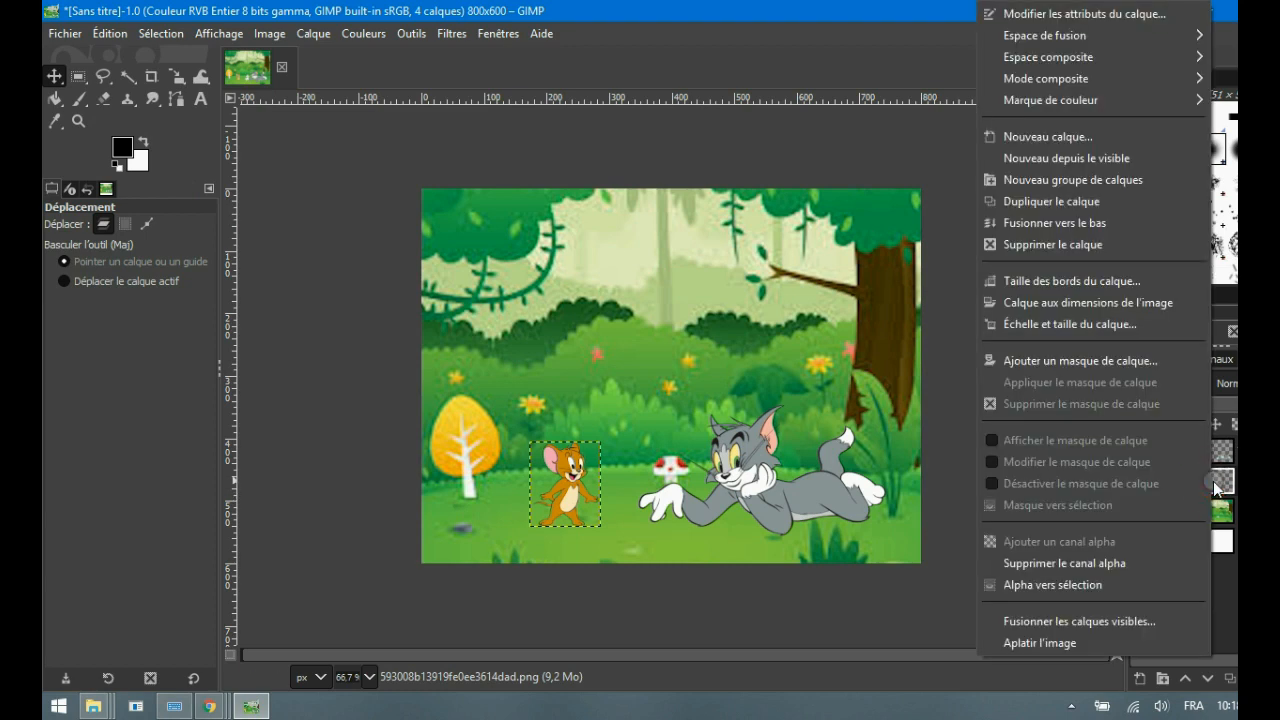
click(1045, 201)
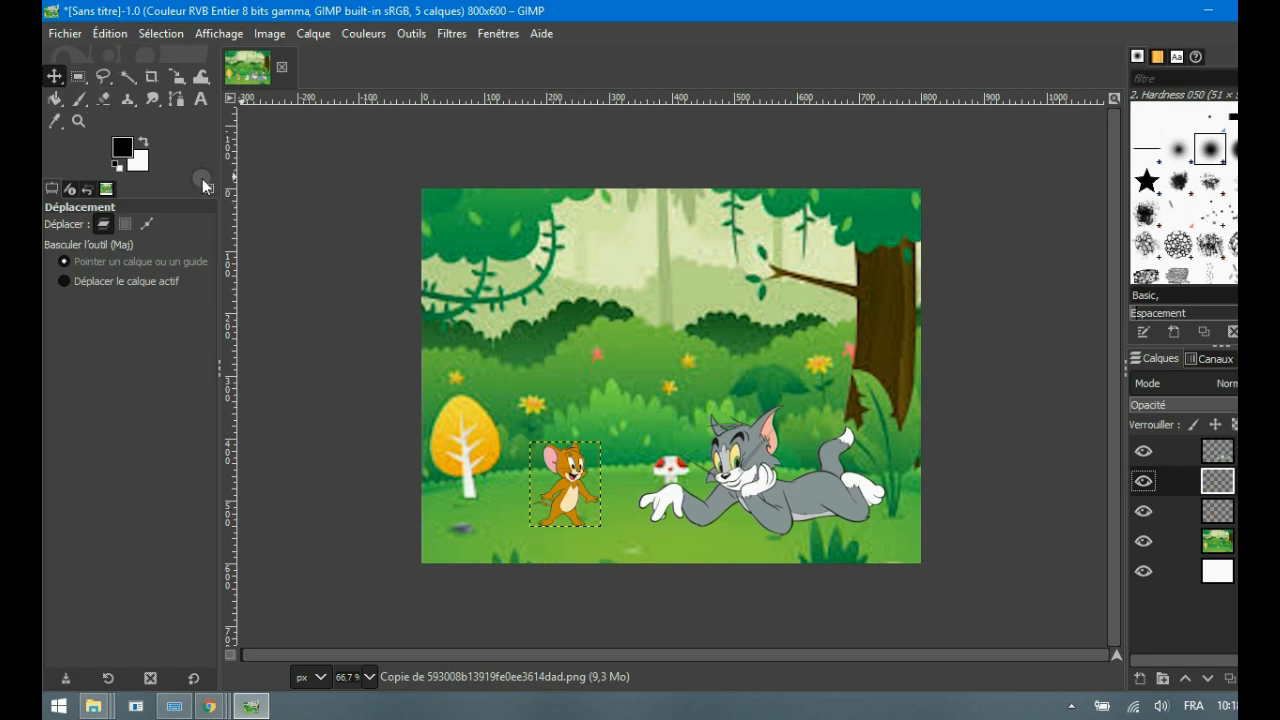
drag(566, 496, 500, 498)
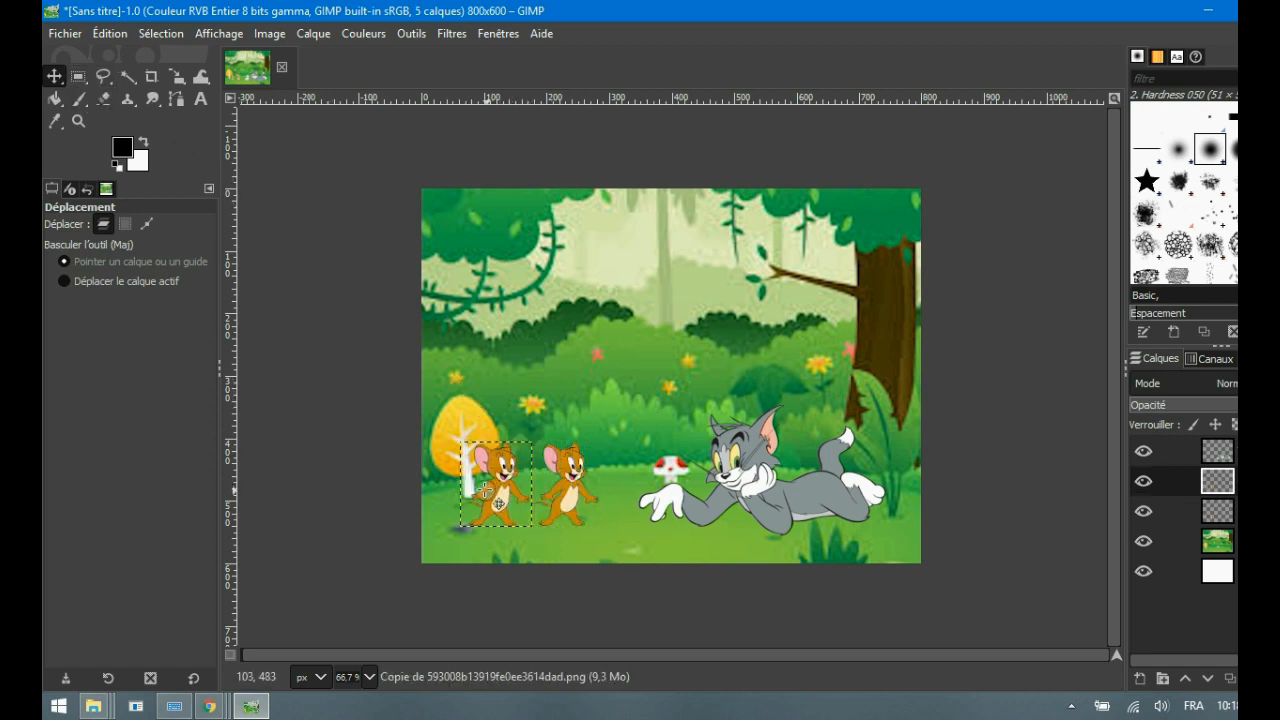
Flip the duplicated Jerry layer horizontally so the copy faces the opposite way.
click(184, 88)
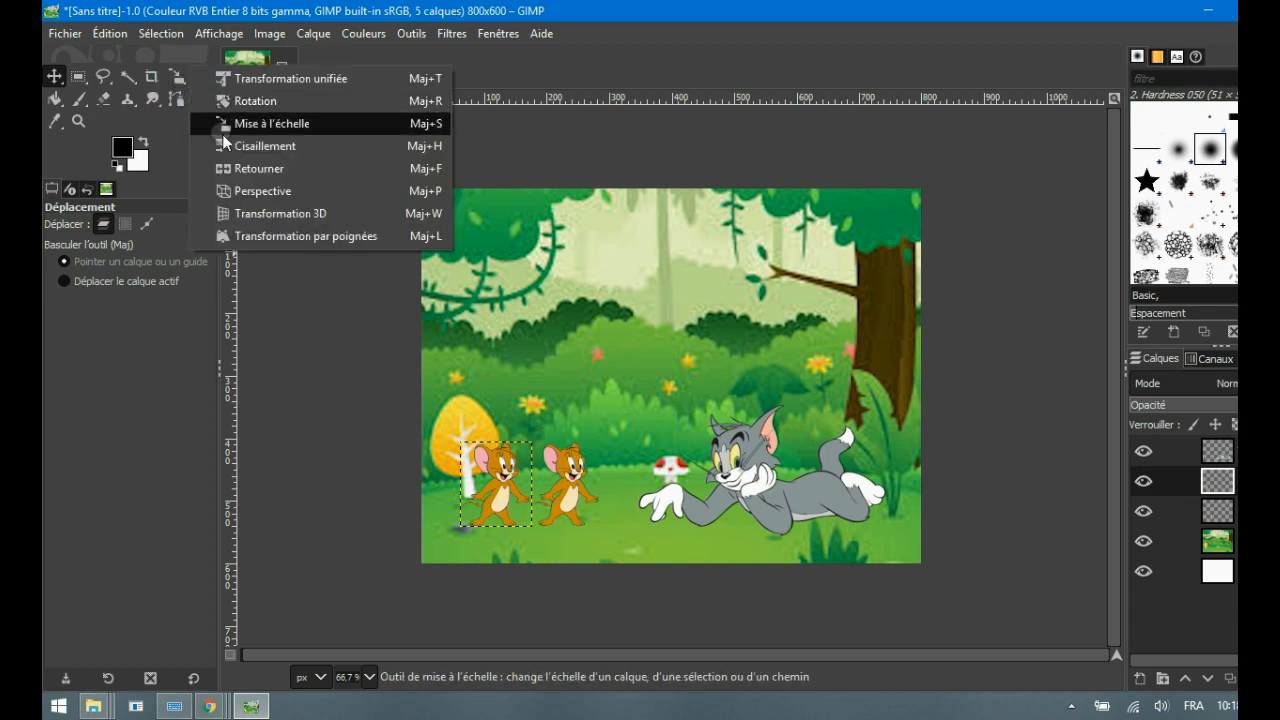
click(259, 168)
click(501, 498)
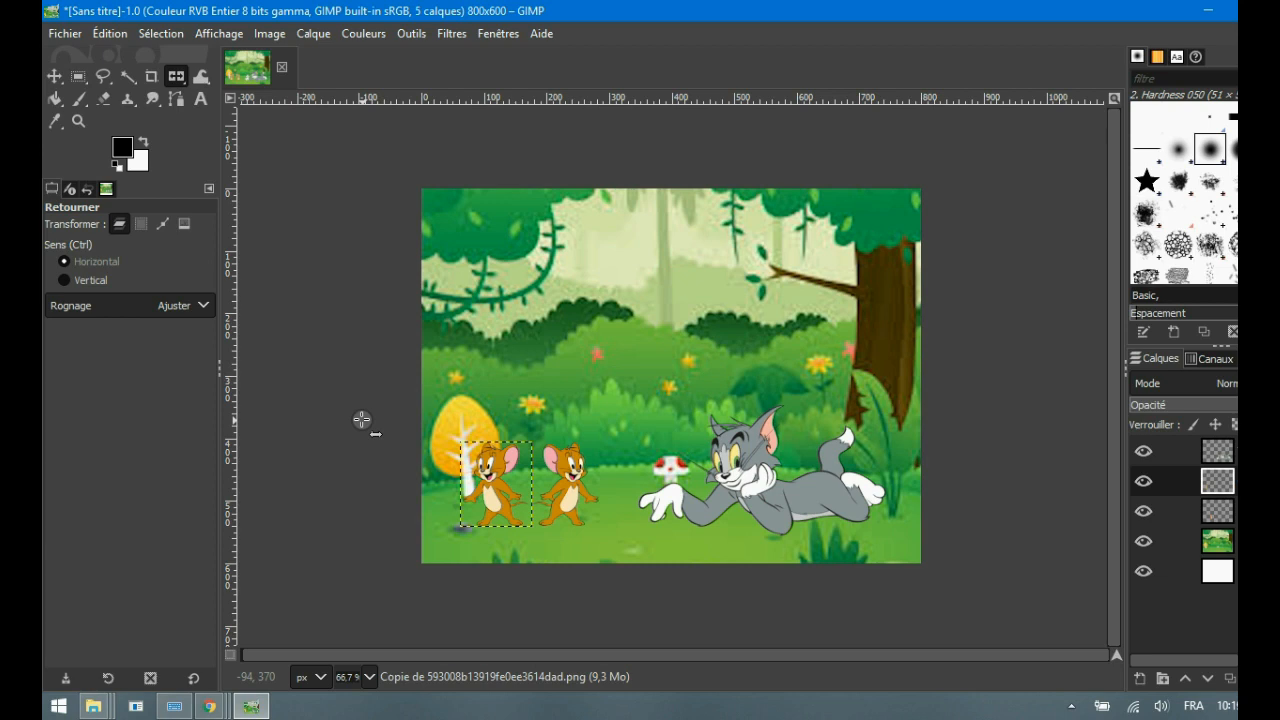
Export the image as TRAVAIL.png to the Desktop (Bureau) with the default PNG options.
click(57, 32)
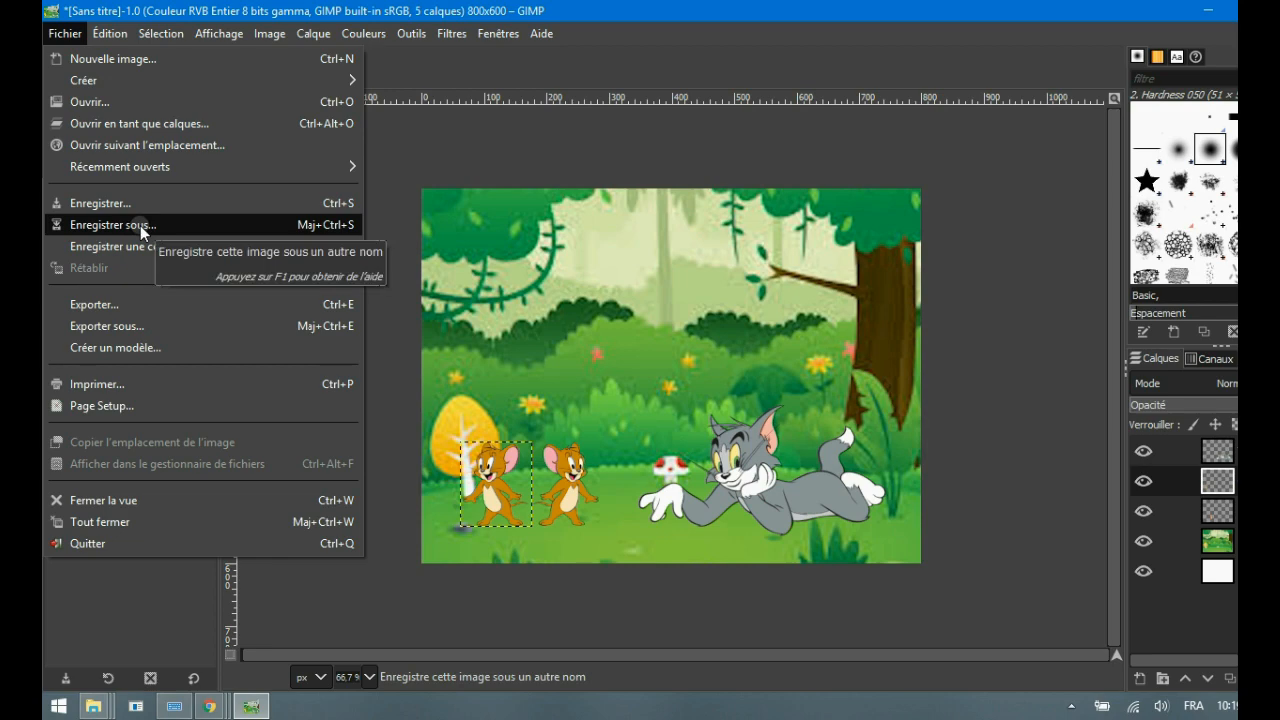
click(133, 325)
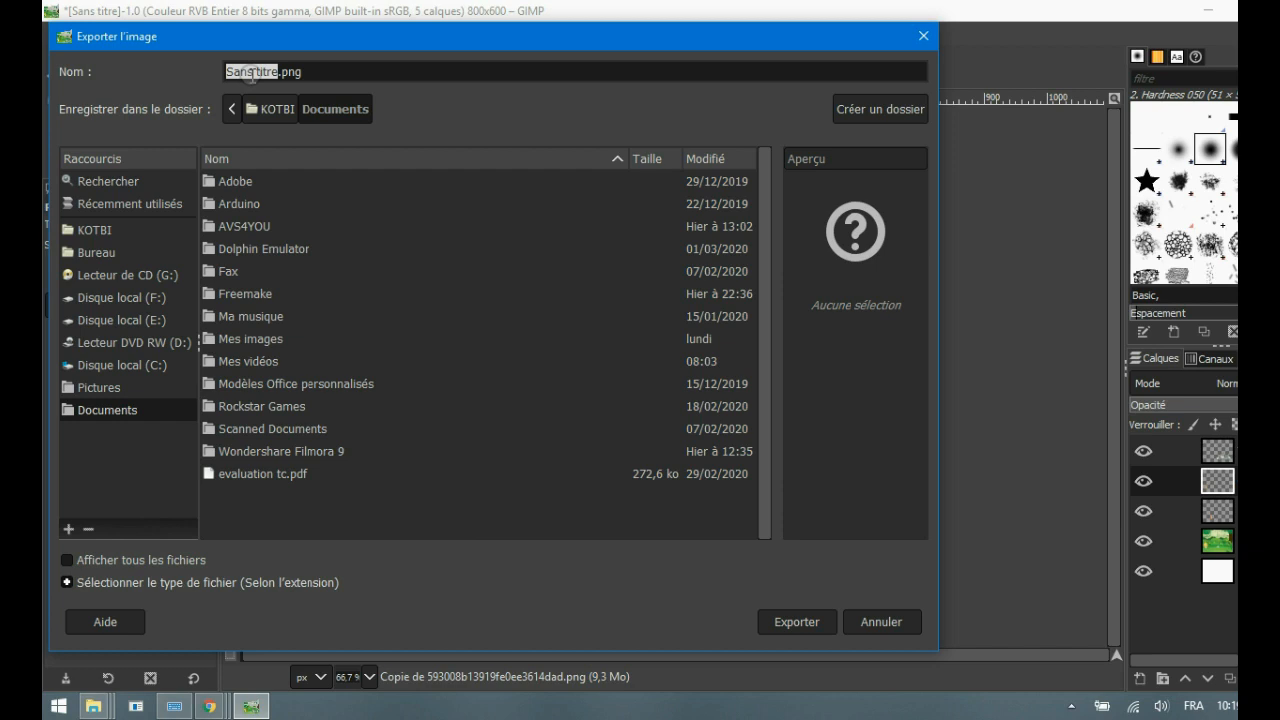
text(TRAVAIL)
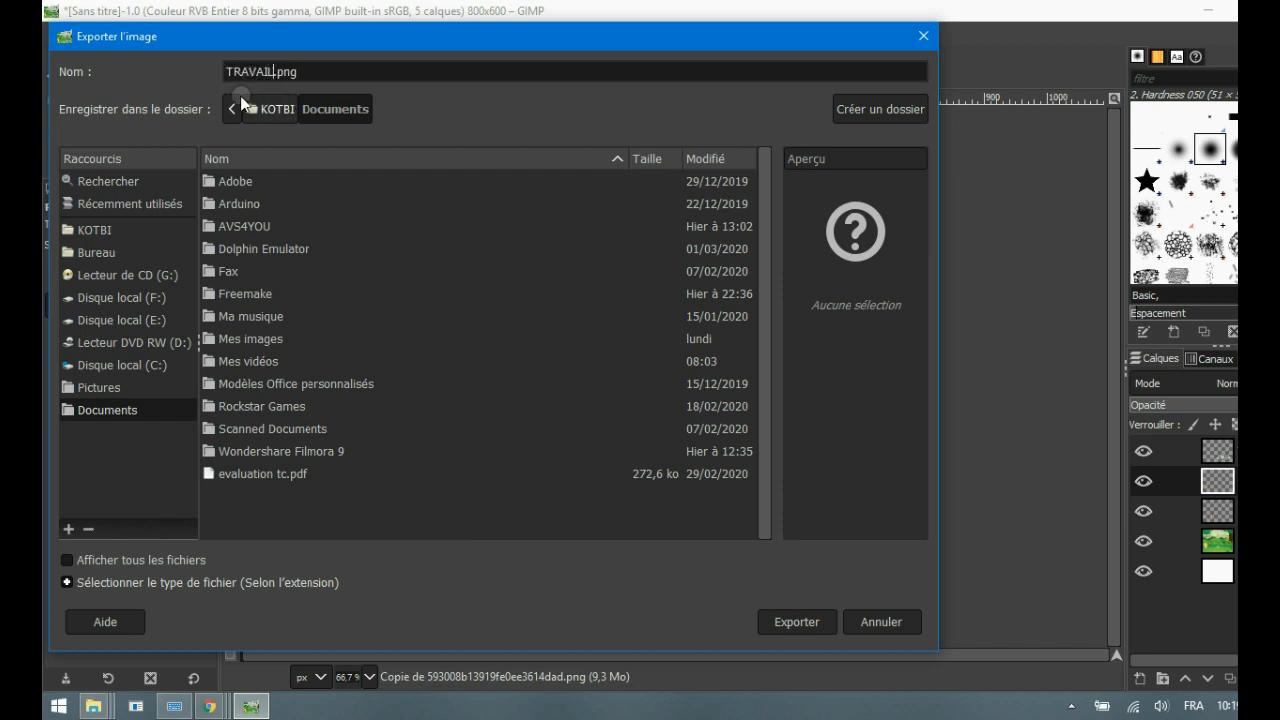
click(95, 252)
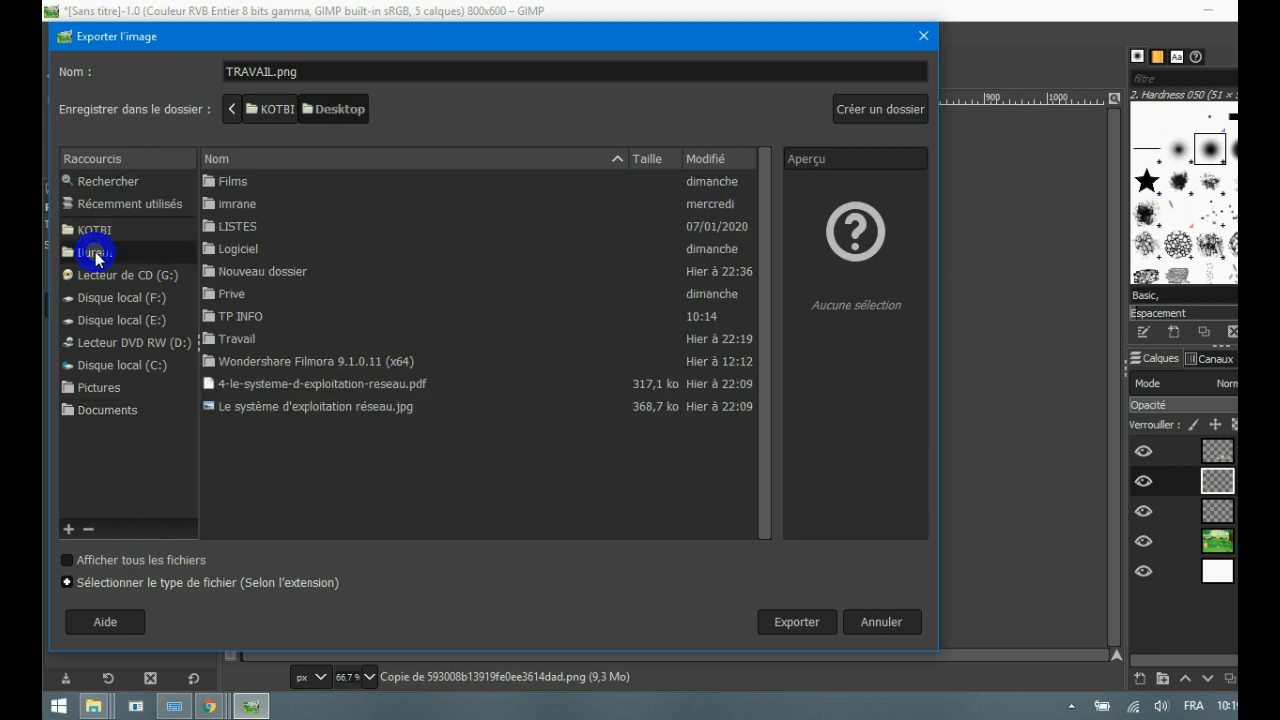
click(808, 622)
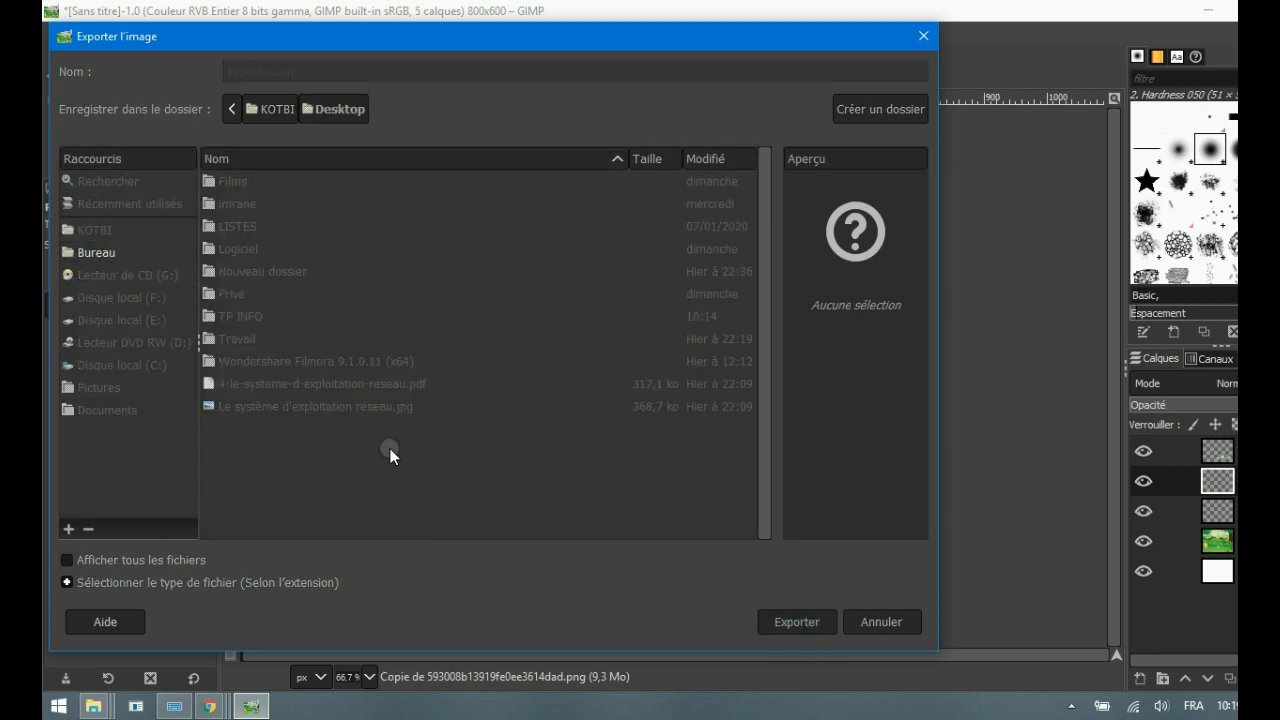
click(780, 573)
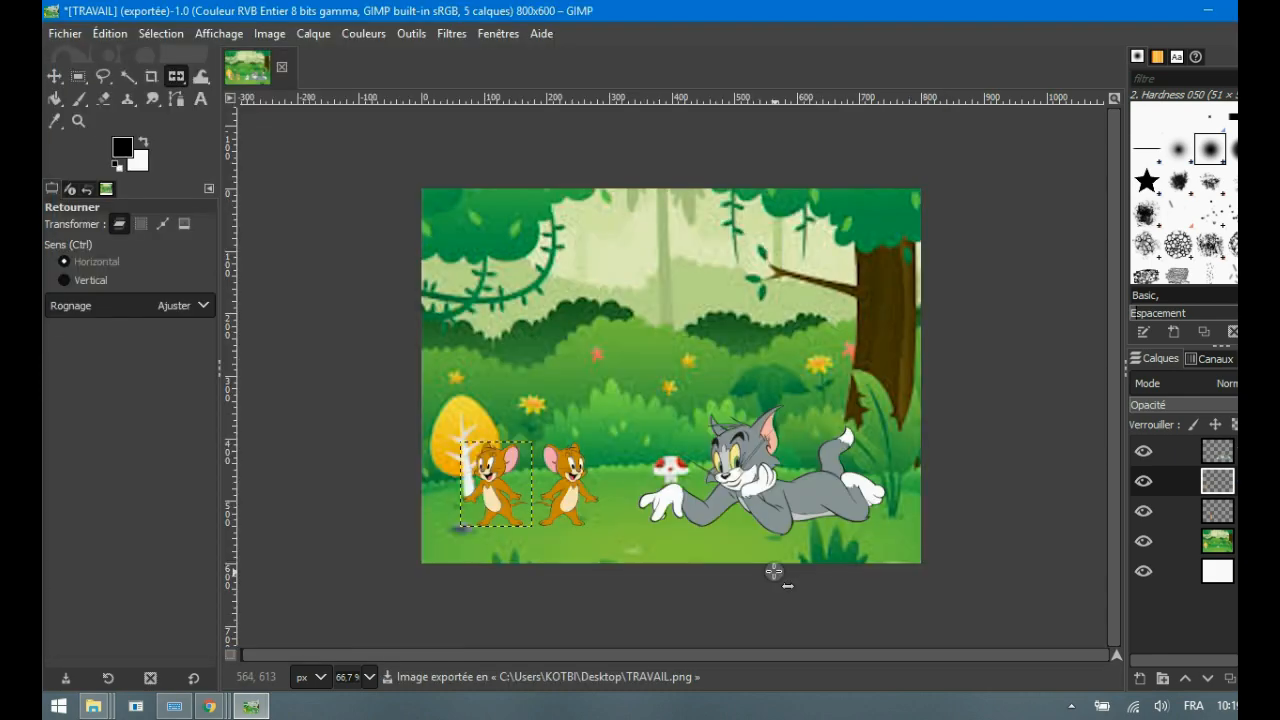
Minimize the open windows and open TRAVAIL.png from the desktop in the Windows photo viewer.
click(1205, 15)
click(1205, 17)
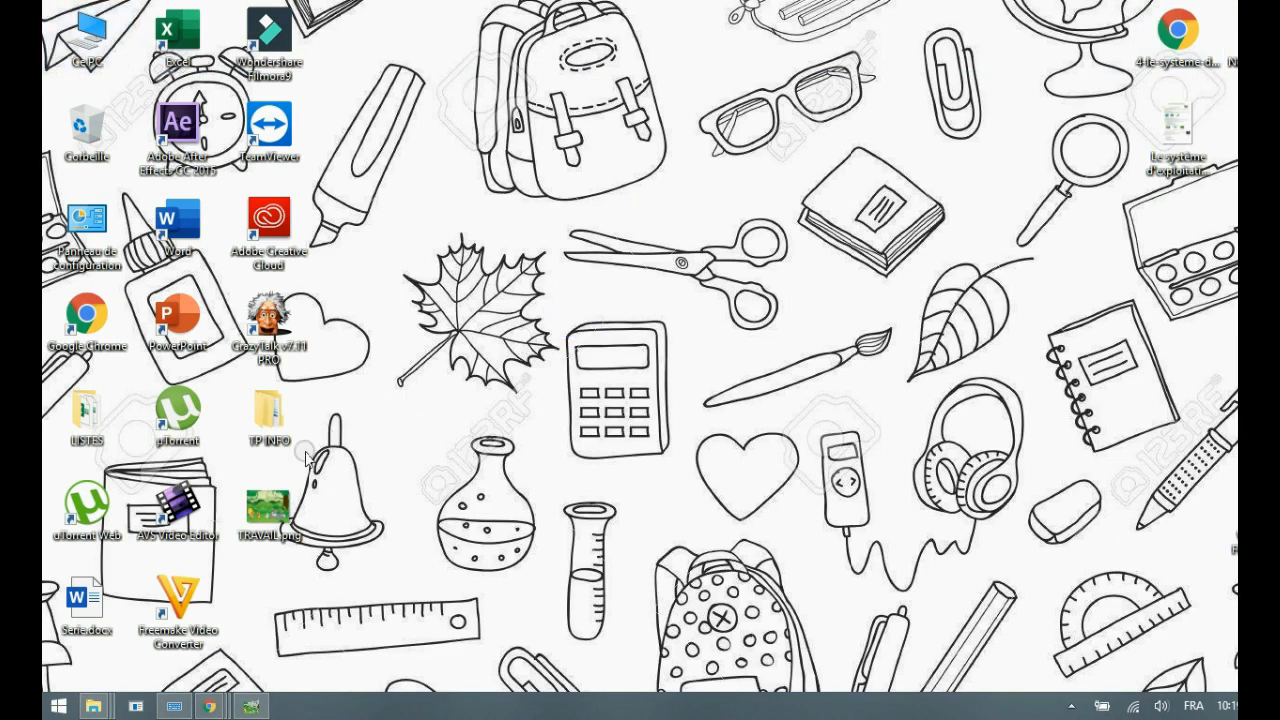
double_click(272, 508)
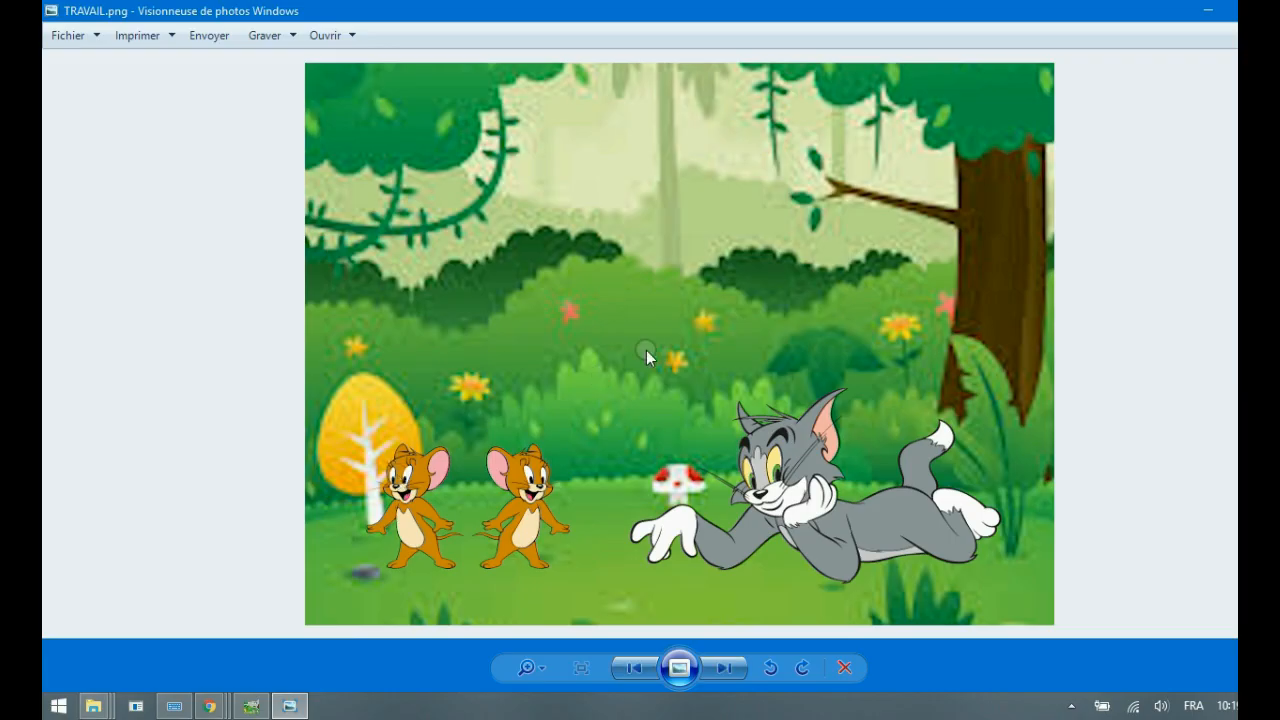